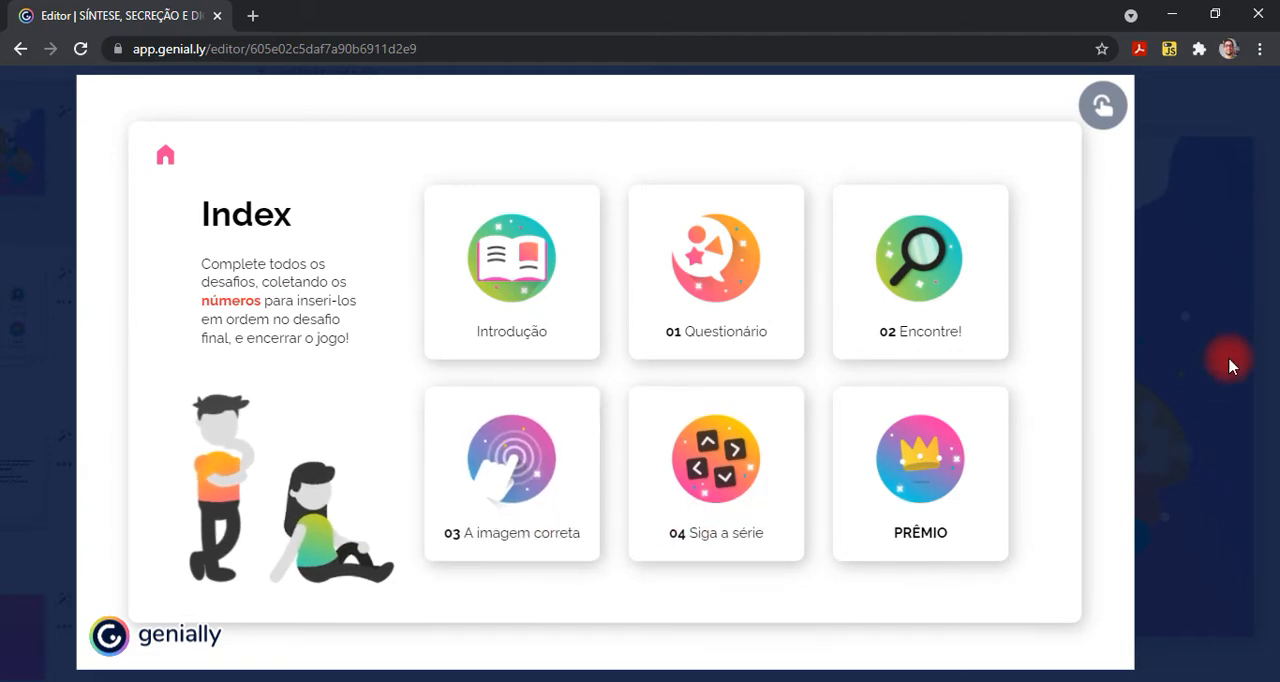
- Close the preview and select the full text of the title on the cover page
click(1232, 367)
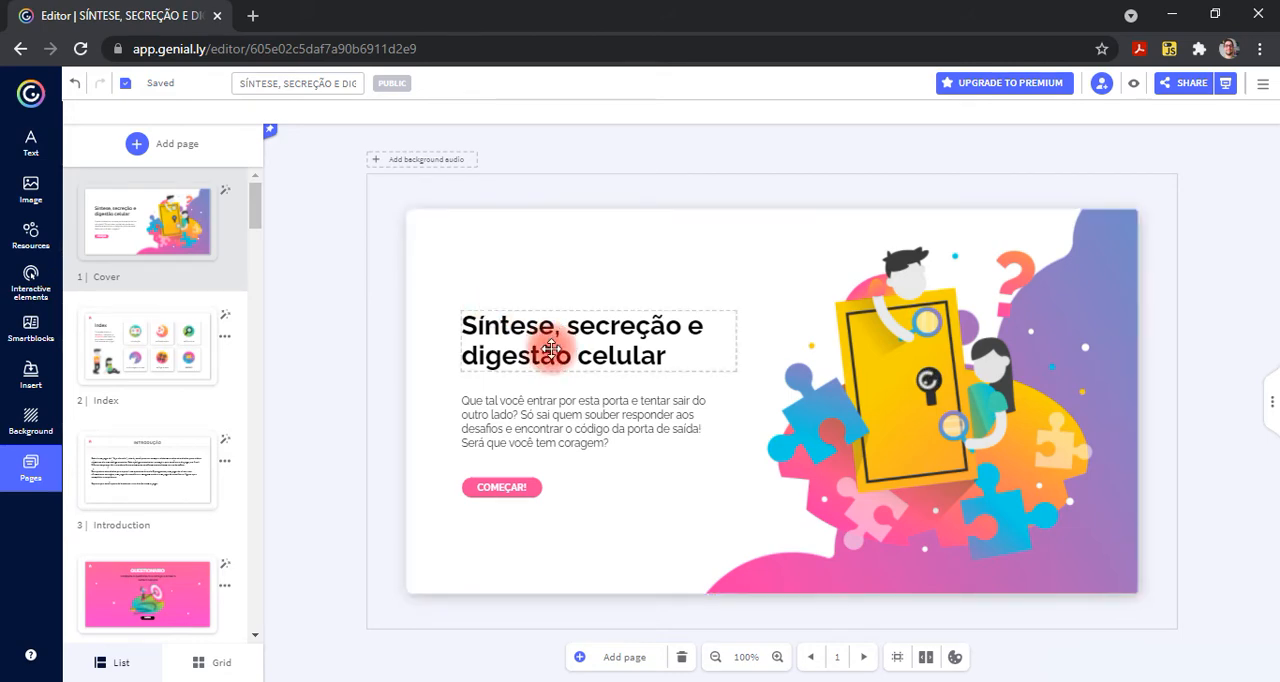
click(622, 345)
double_click(622, 350)
click(624, 344)
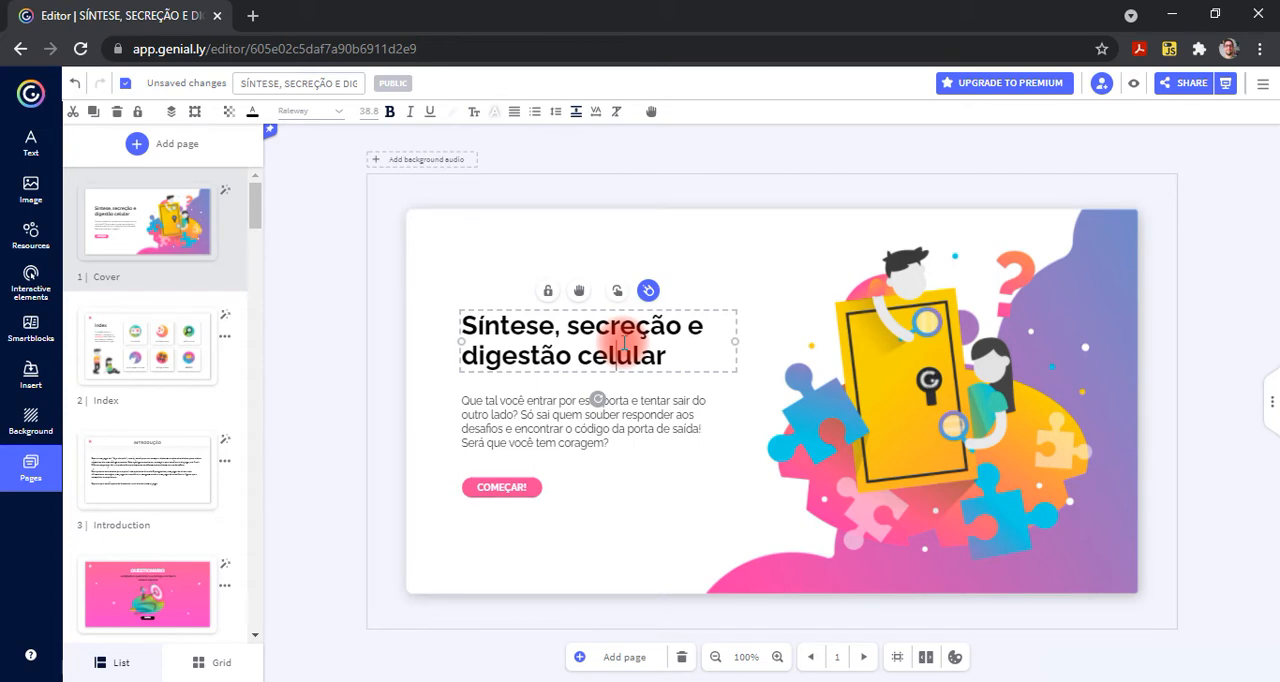
drag(672, 350, 448, 327)
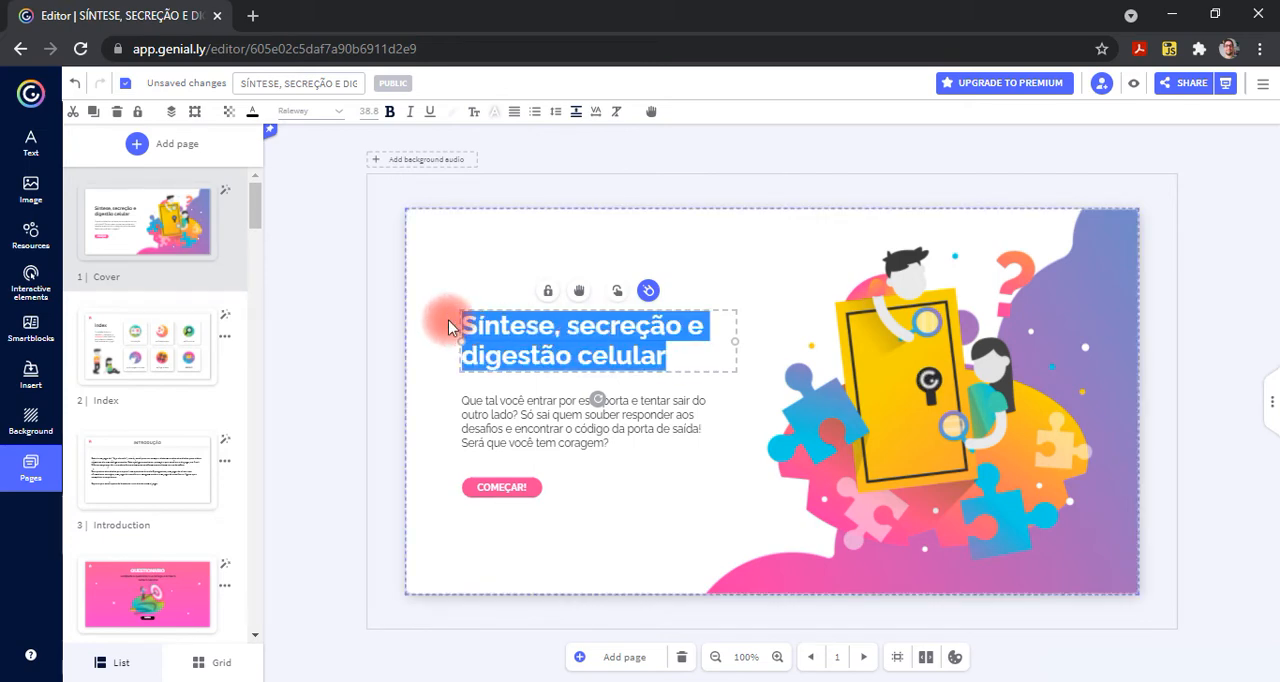
click(755, 403)
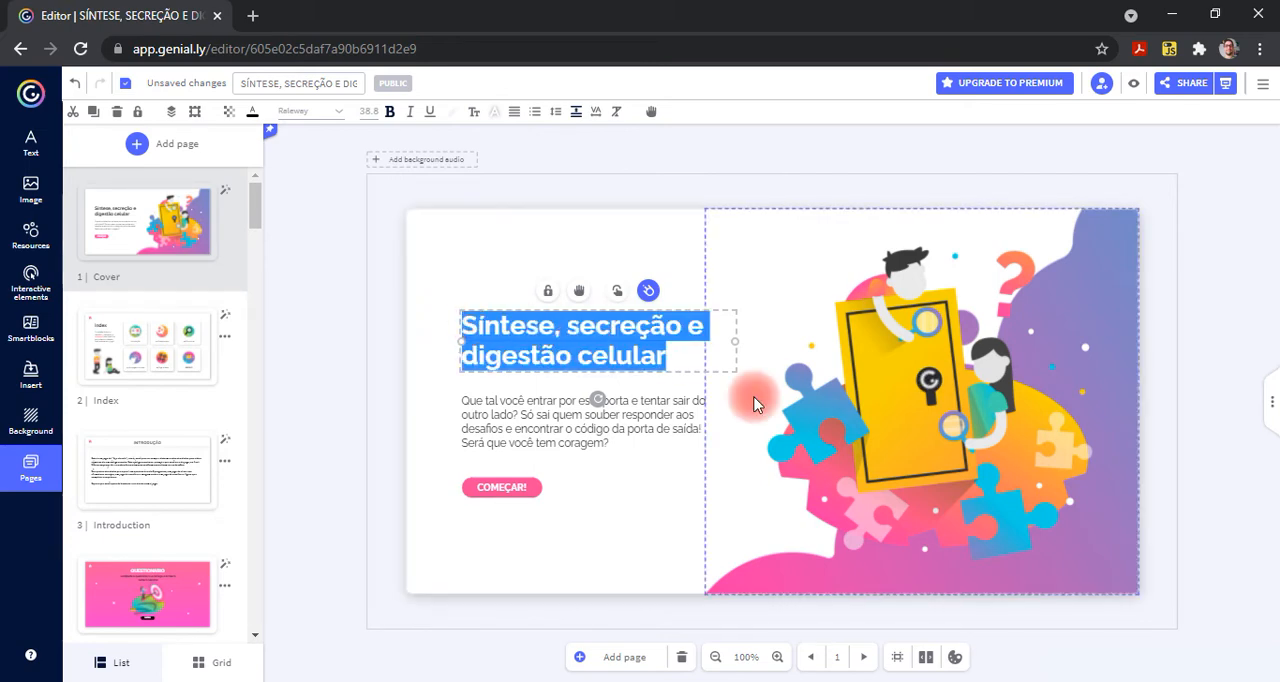
- Delete the word "celular" from the cover title and undo the deletion
click(778, 657)
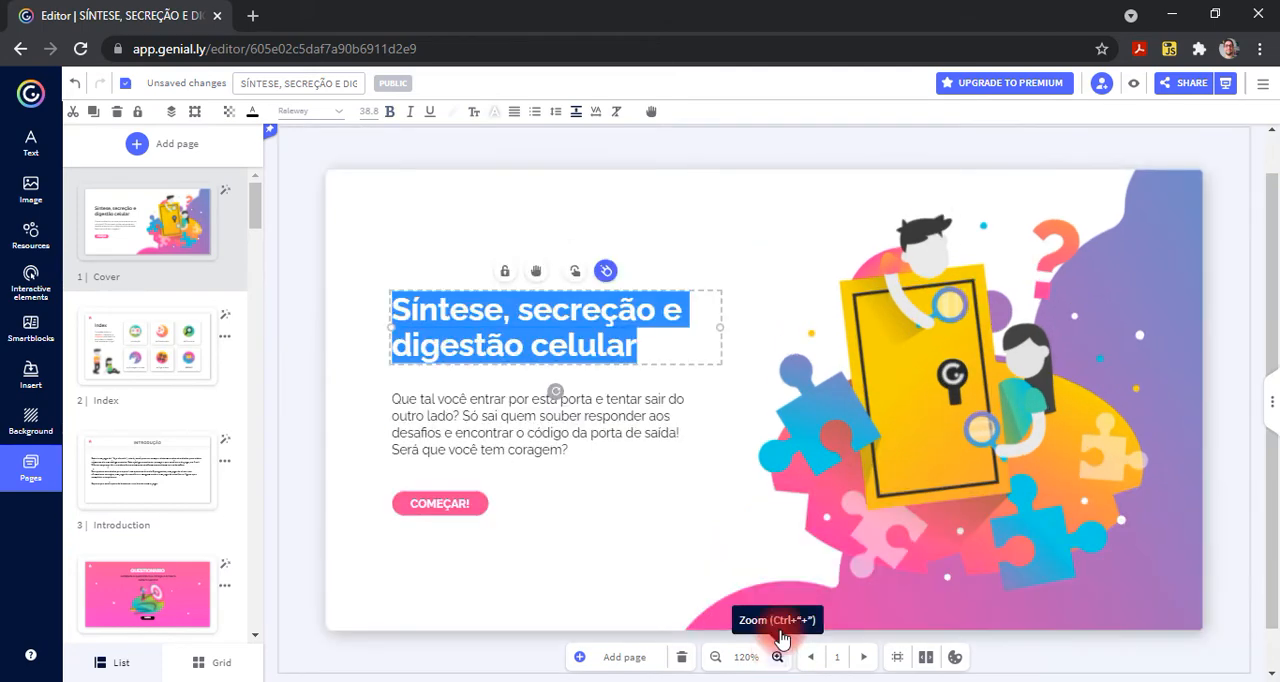
click(778, 657)
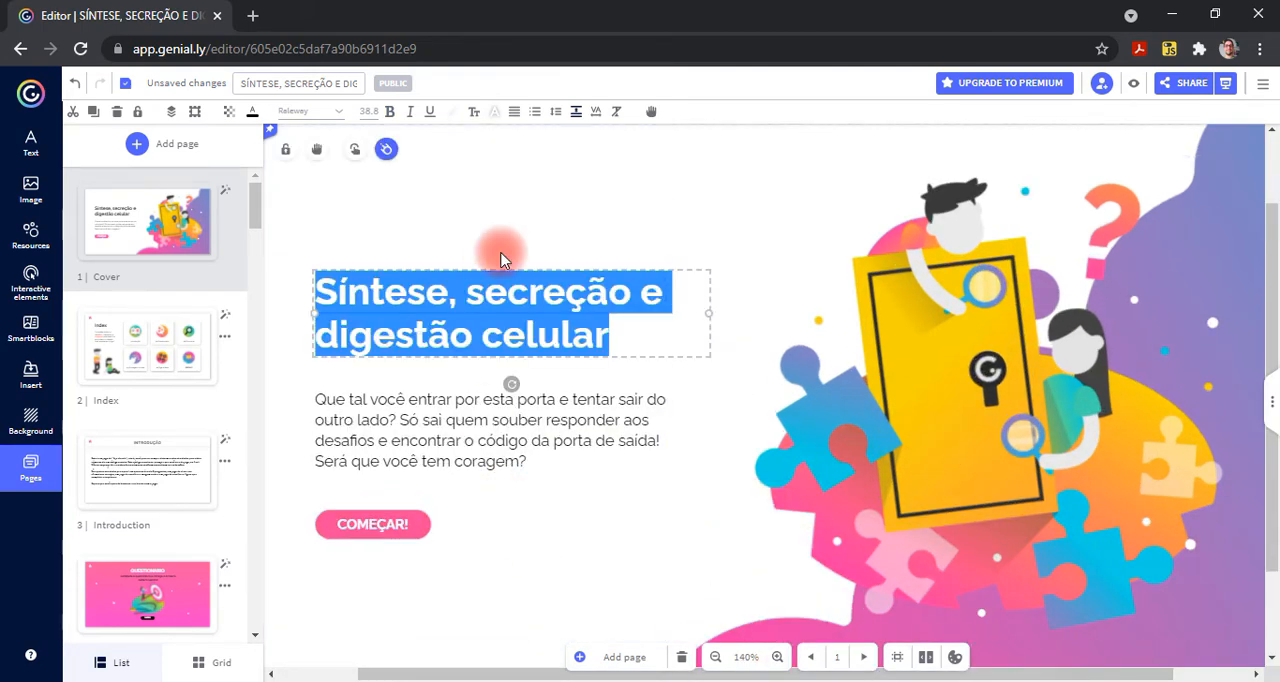
click(551, 207)
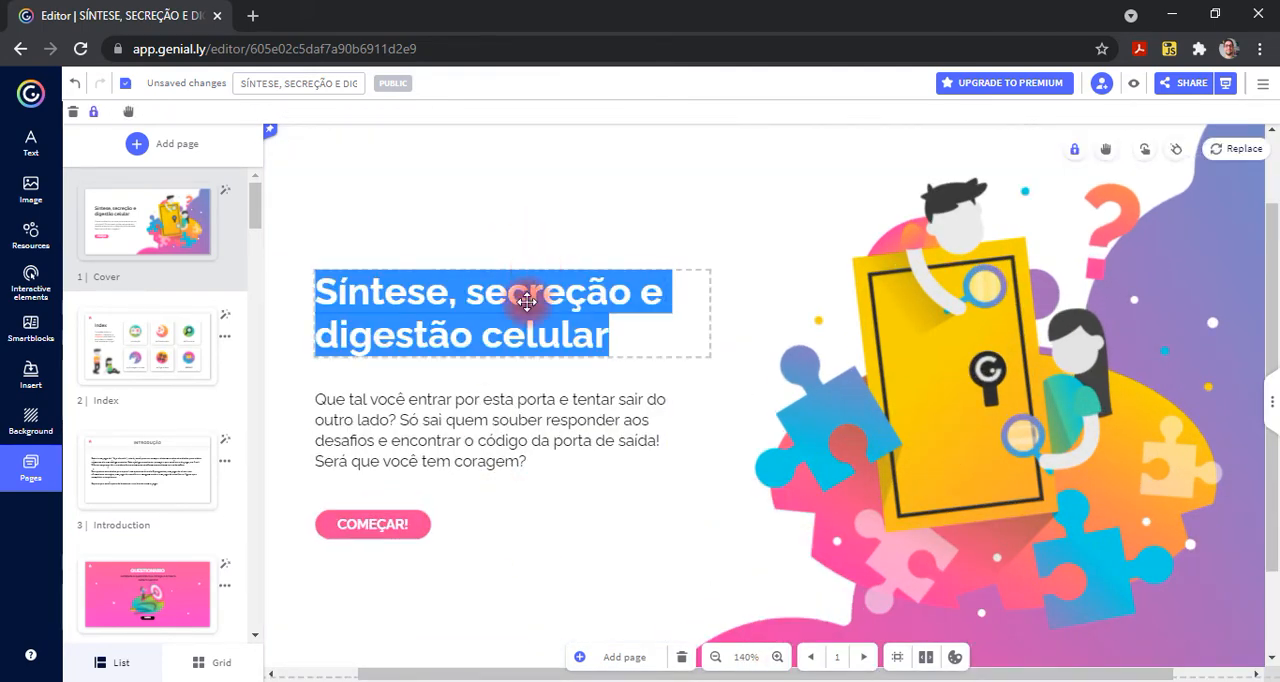
click(476, 330)
double_click(592, 330)
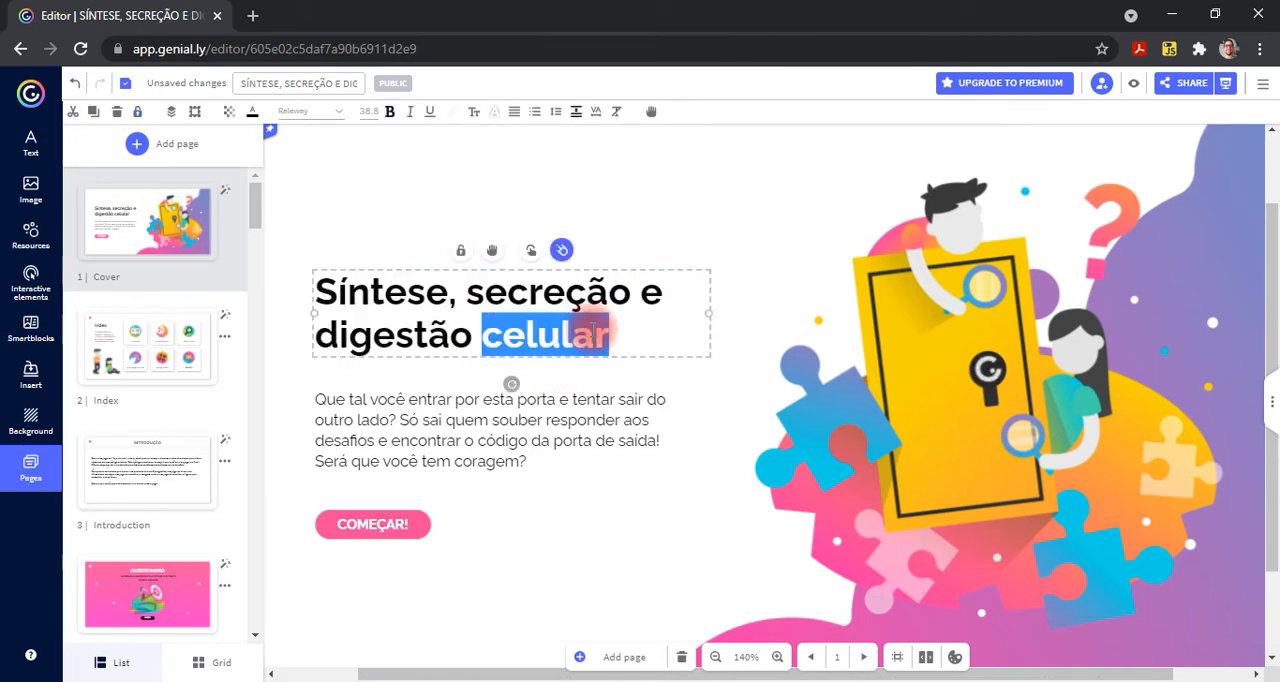
key(BackSpace)
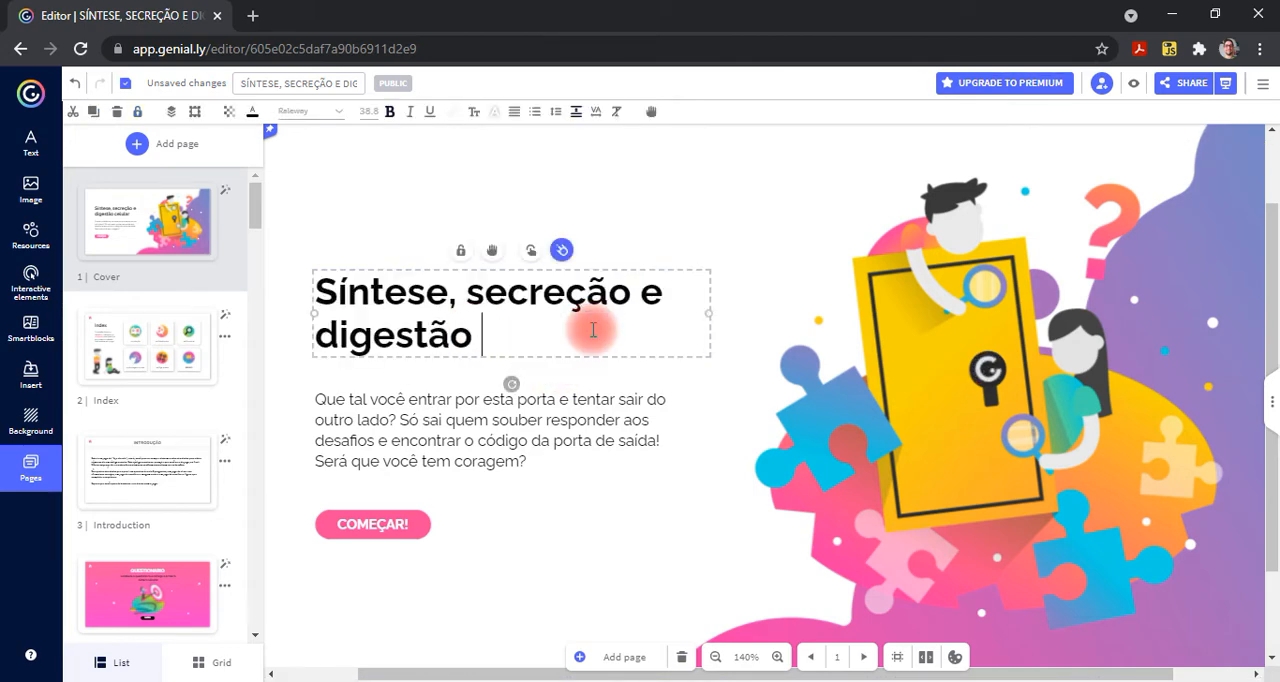
key(ctrl+z)
key(Escape)
- Select the word "da" in the cover's description paragraph, and leave the text editing
double_click(536, 441)
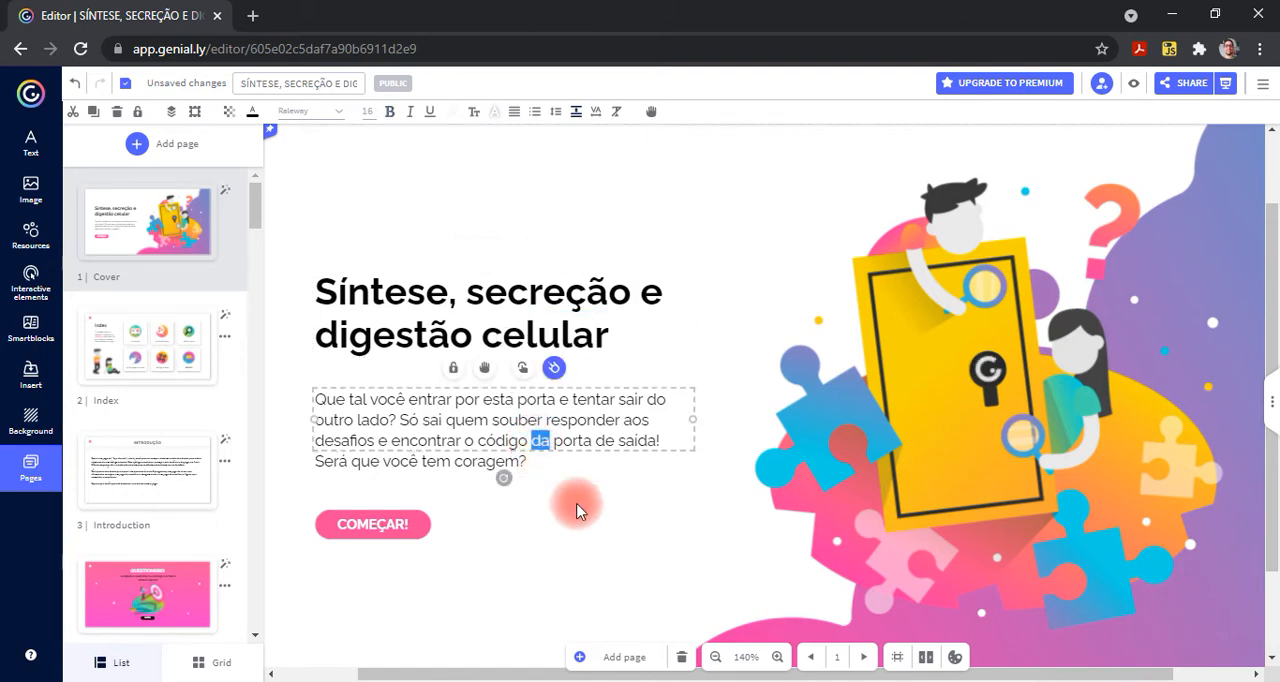
click(733, 207)
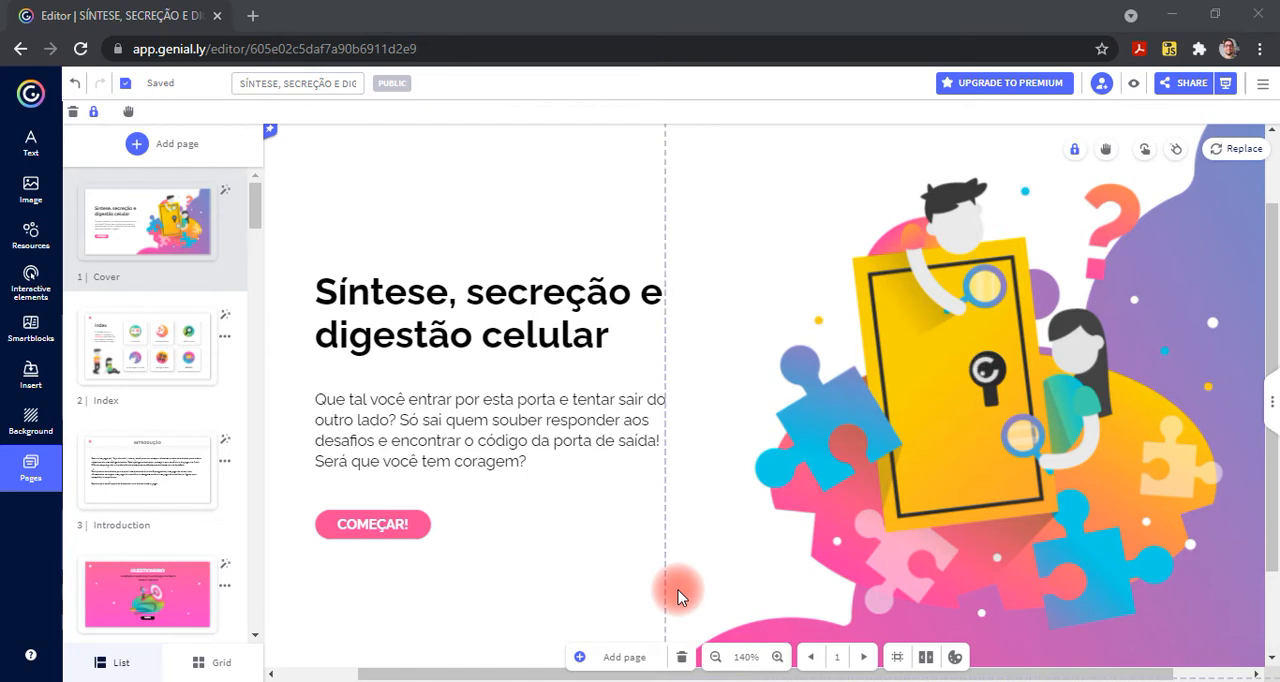
- Add the preset text block with the italic "Title here" heading to the cover and select its lorem ipsum paragraph text
click(28, 146)
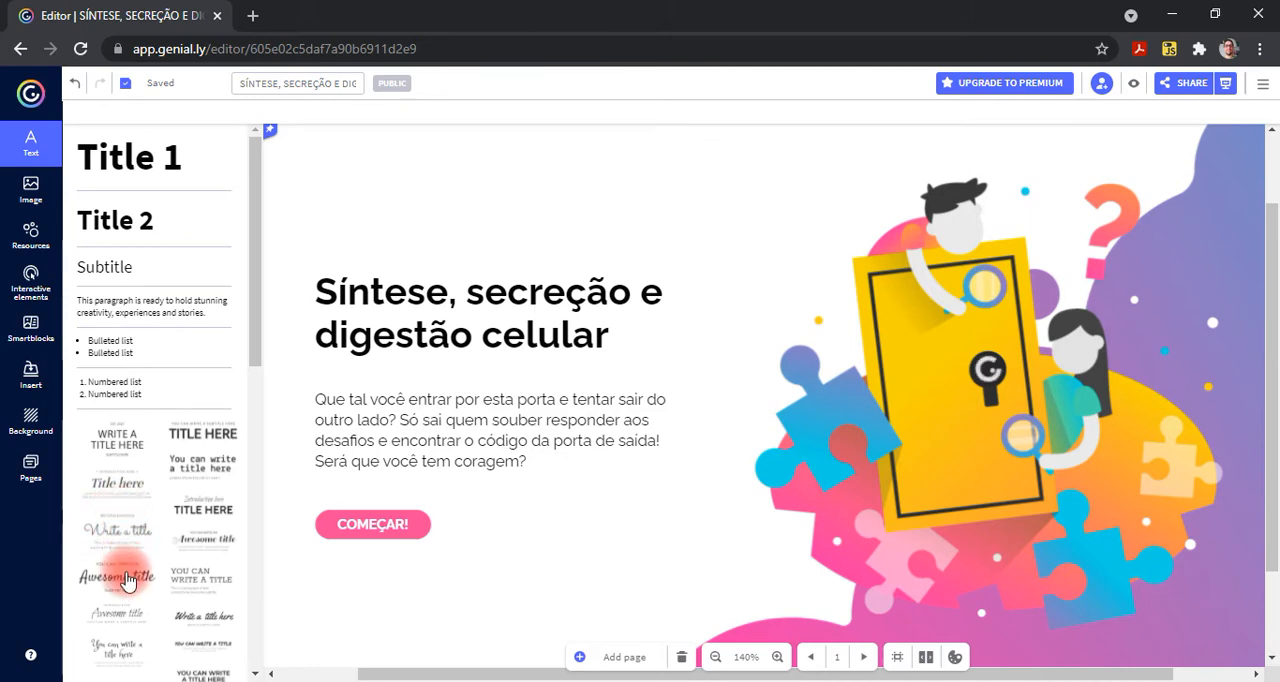
click(128, 485)
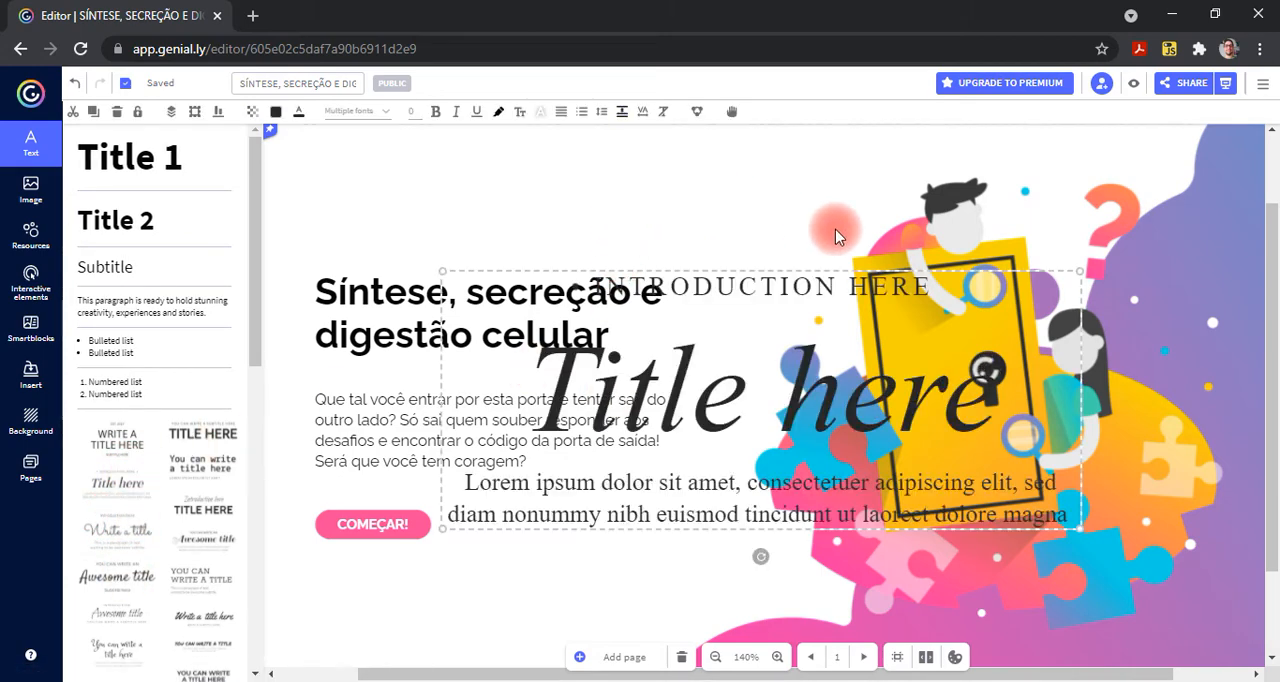
double_click(1010, 280)
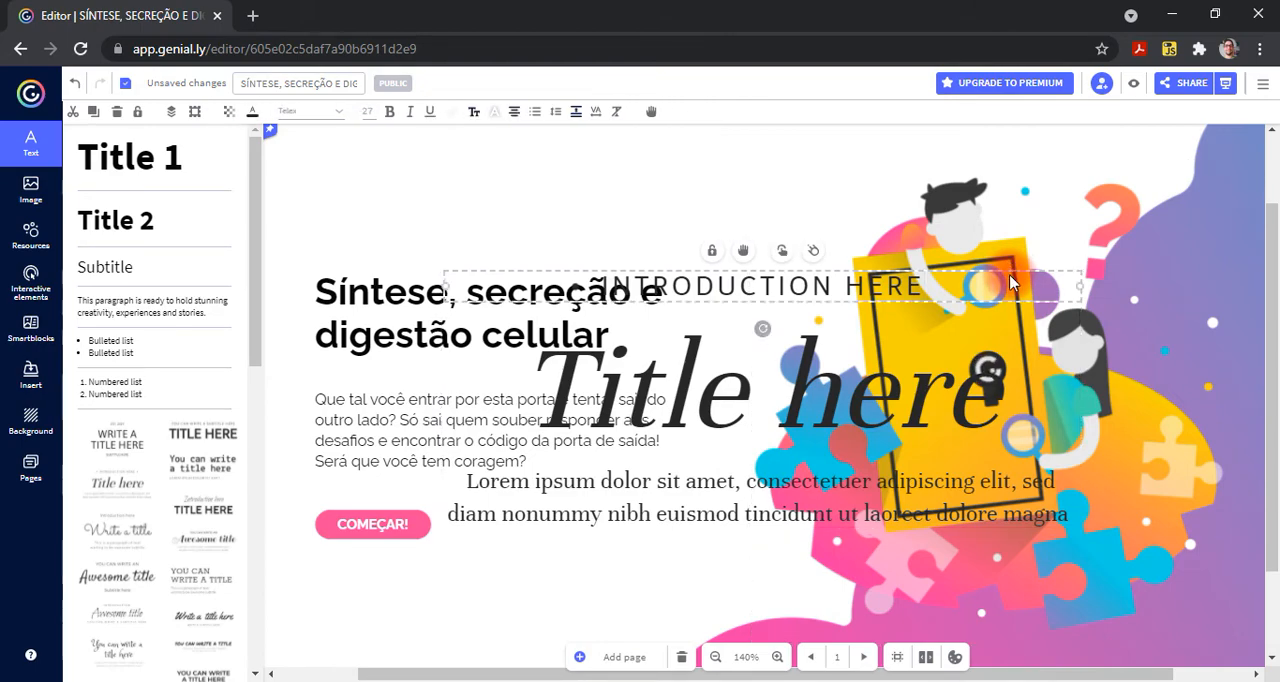
click(610, 302)
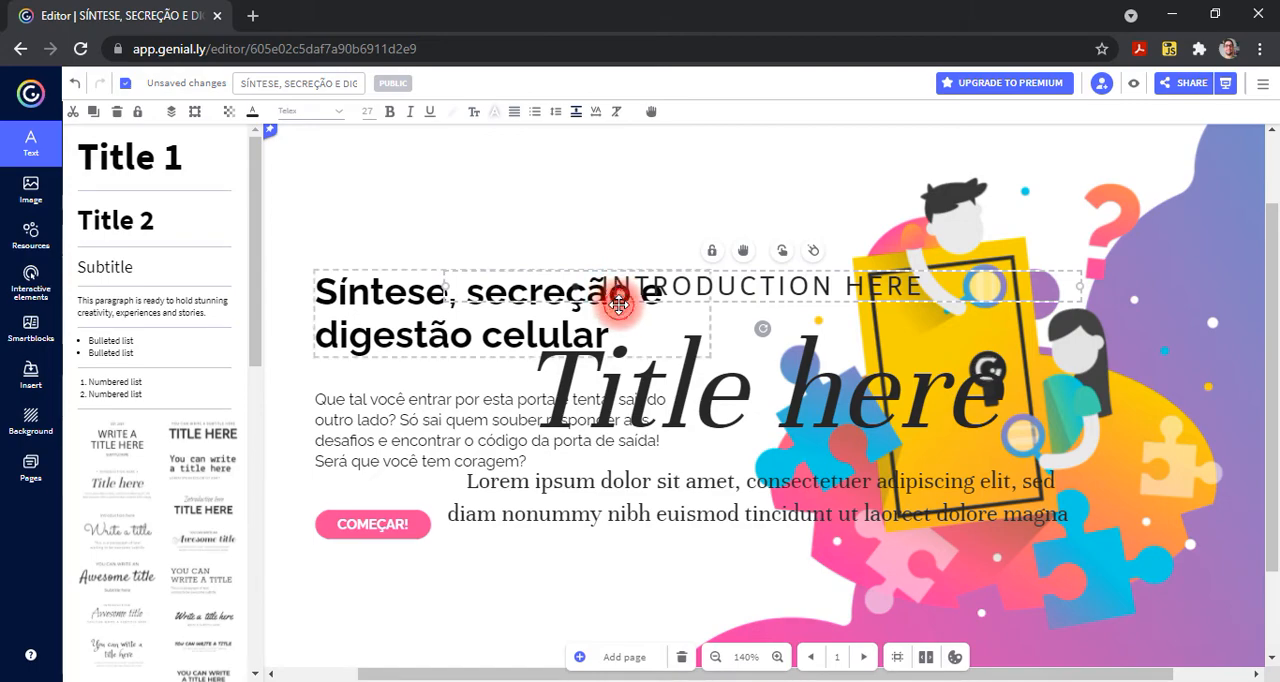
double_click(536, 530)
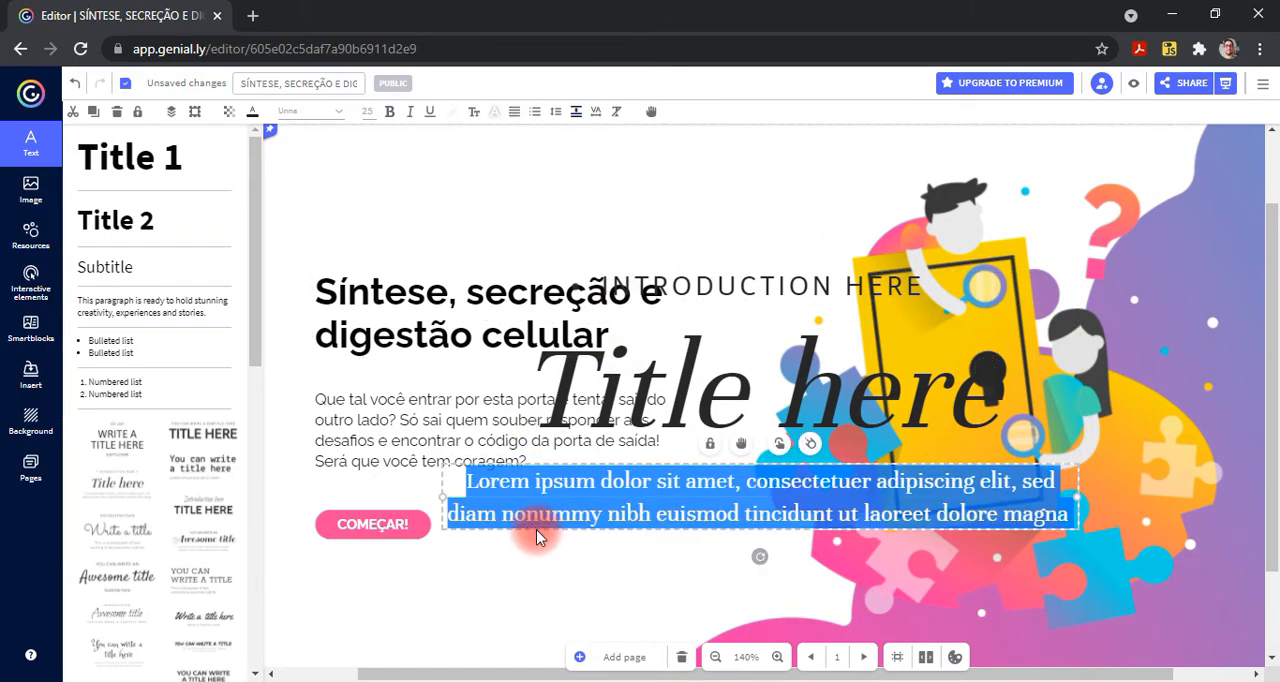
- Undo the insertion of the preset "Title here" text block on the cover
click(75, 87)
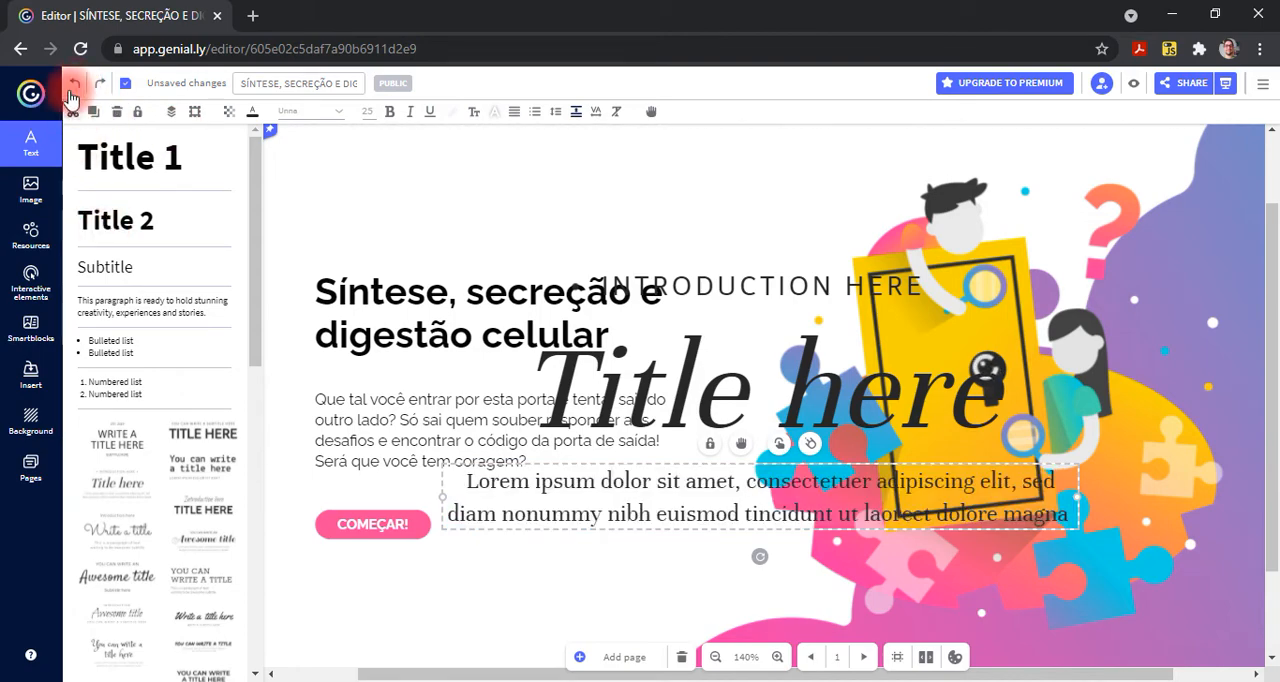
click(73, 88)
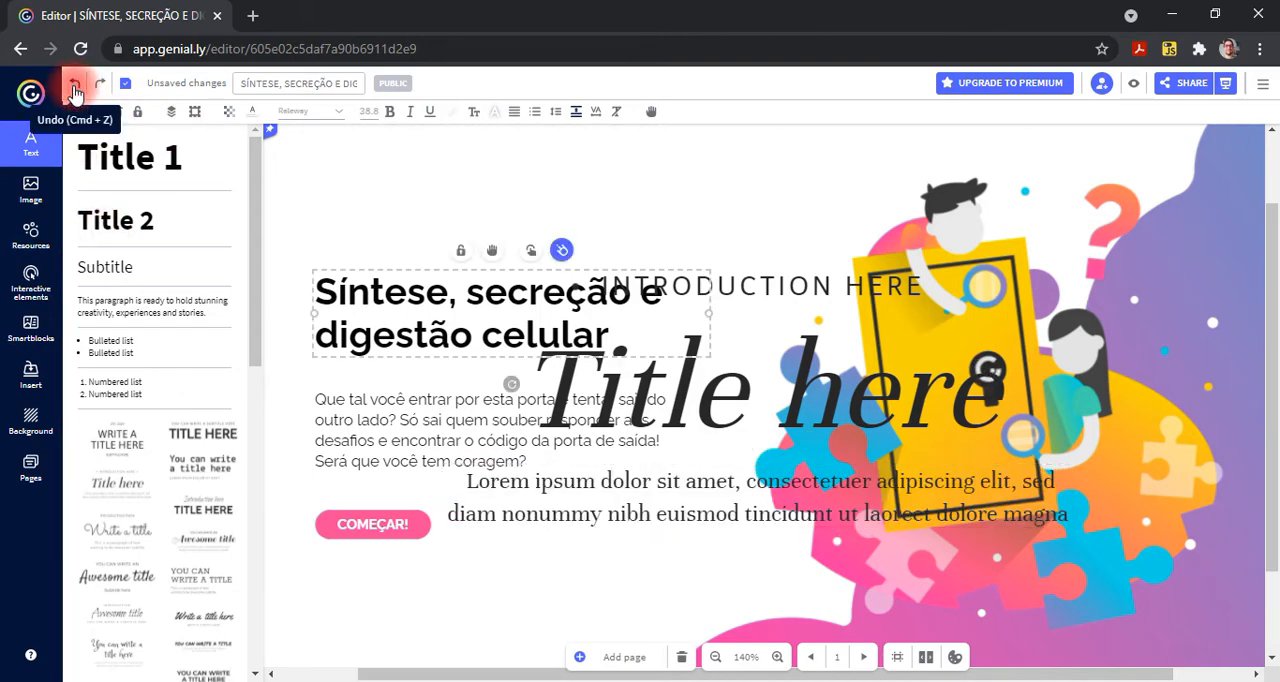
click(73, 88)
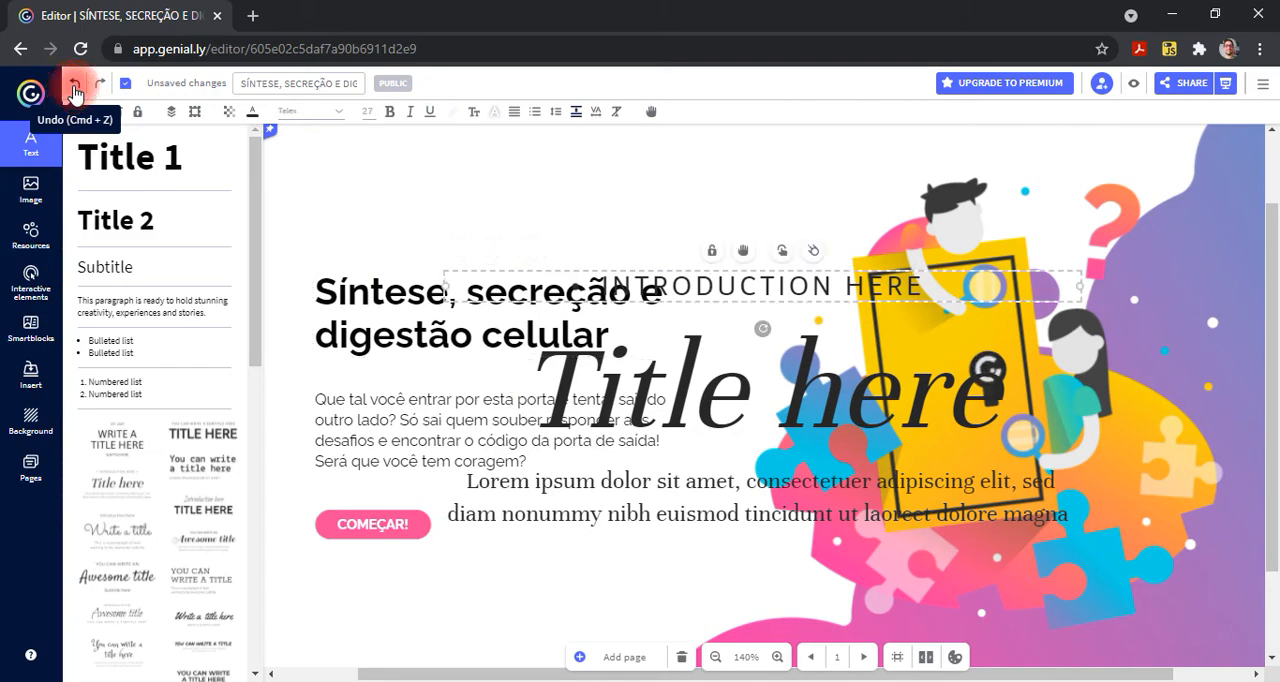
click(73, 88)
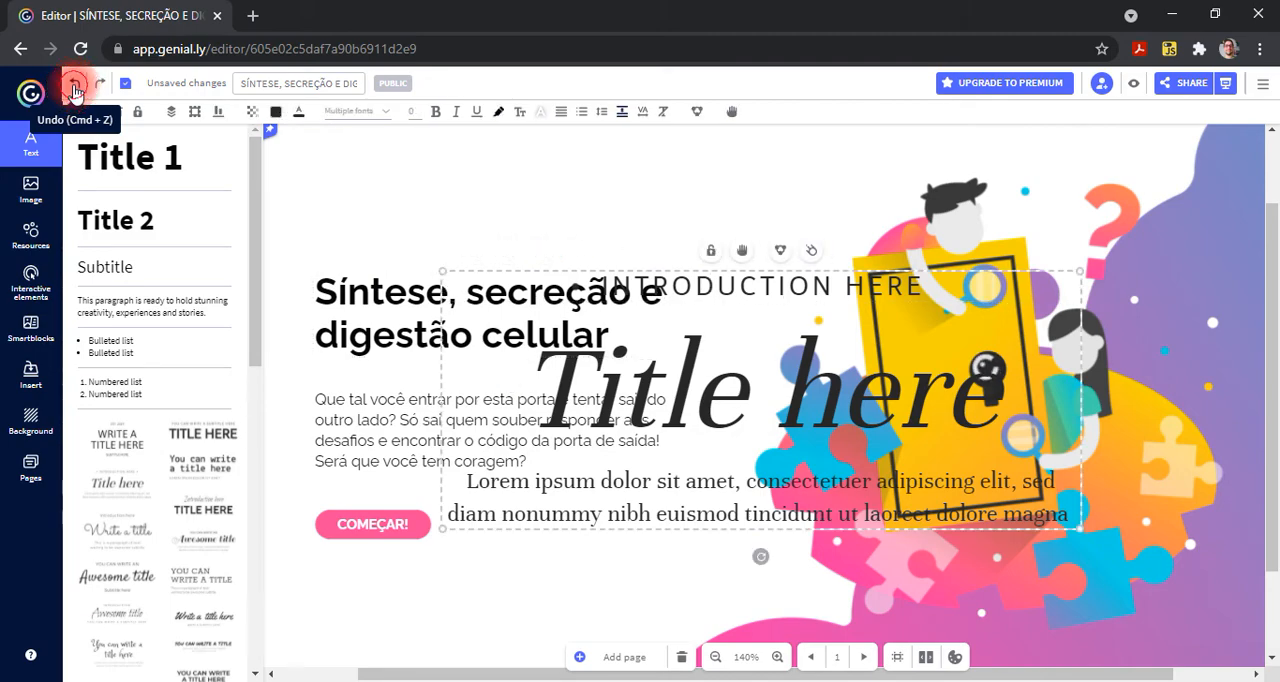
click(73, 88)
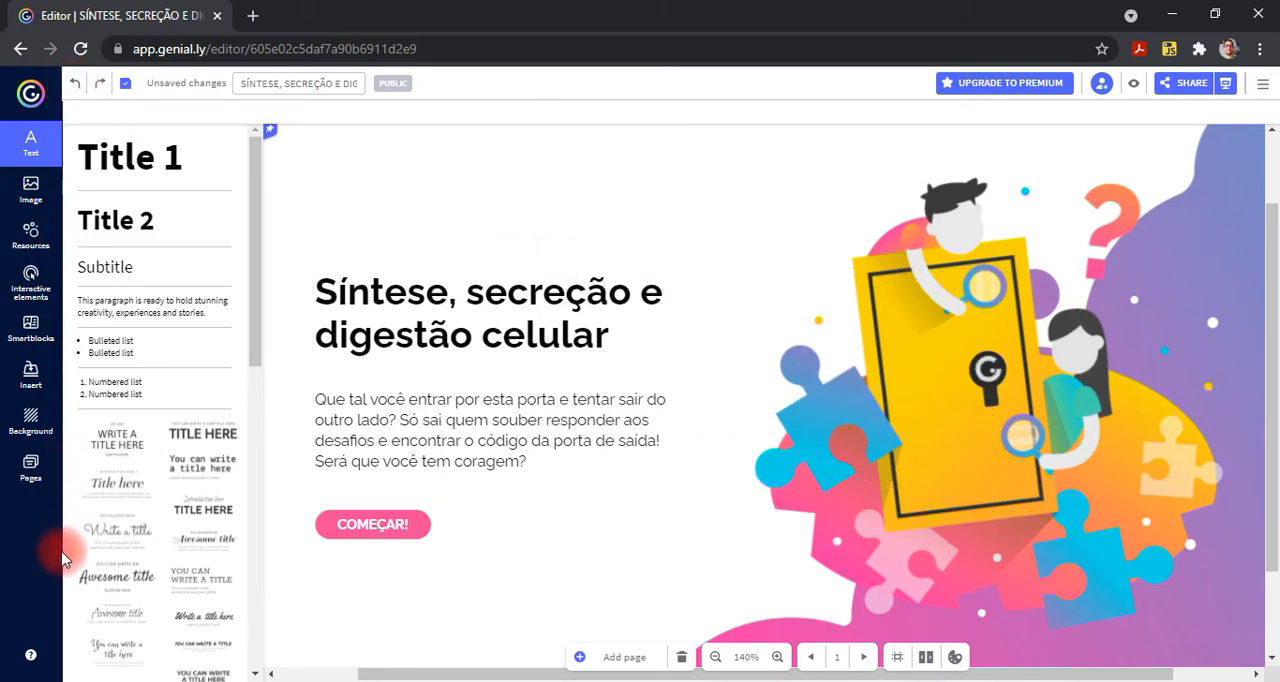
- Insert the raccoon GIF from the Giphy images onto the cover and undo the insertion
click(30, 190)
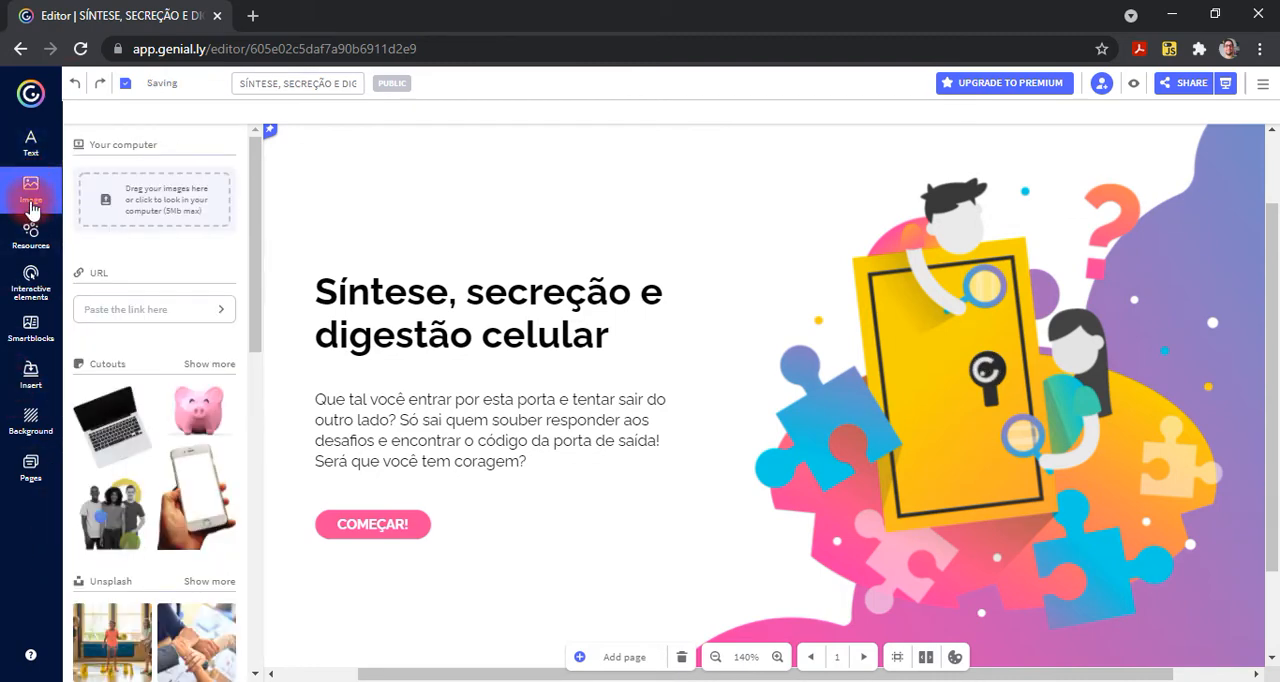
scroll(151, 437, down, 5)
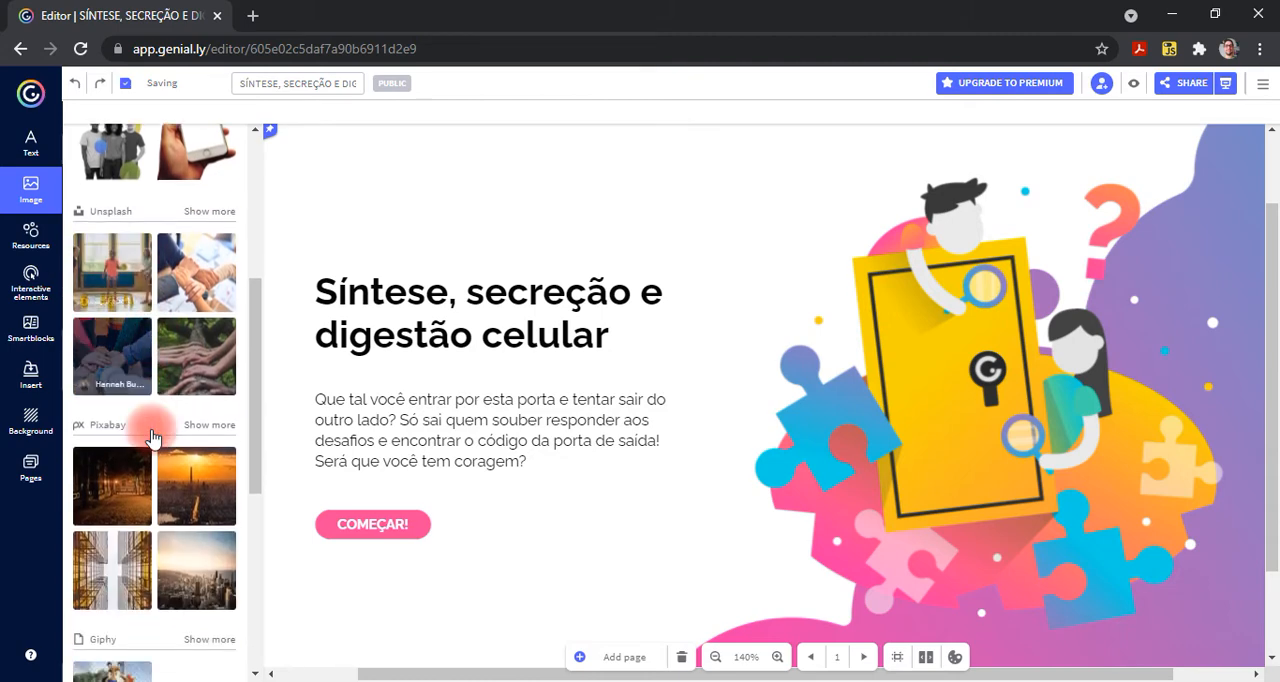
scroll(151, 431, down, 2)
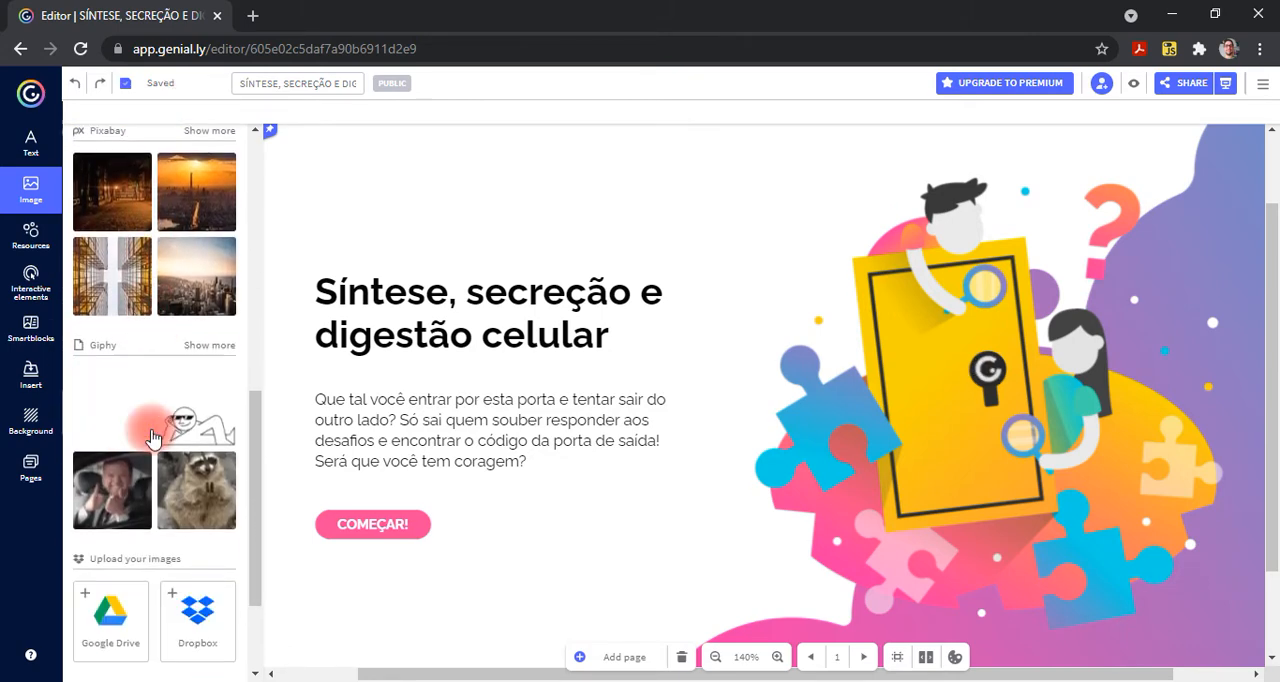
scroll(151, 437, up, 1)
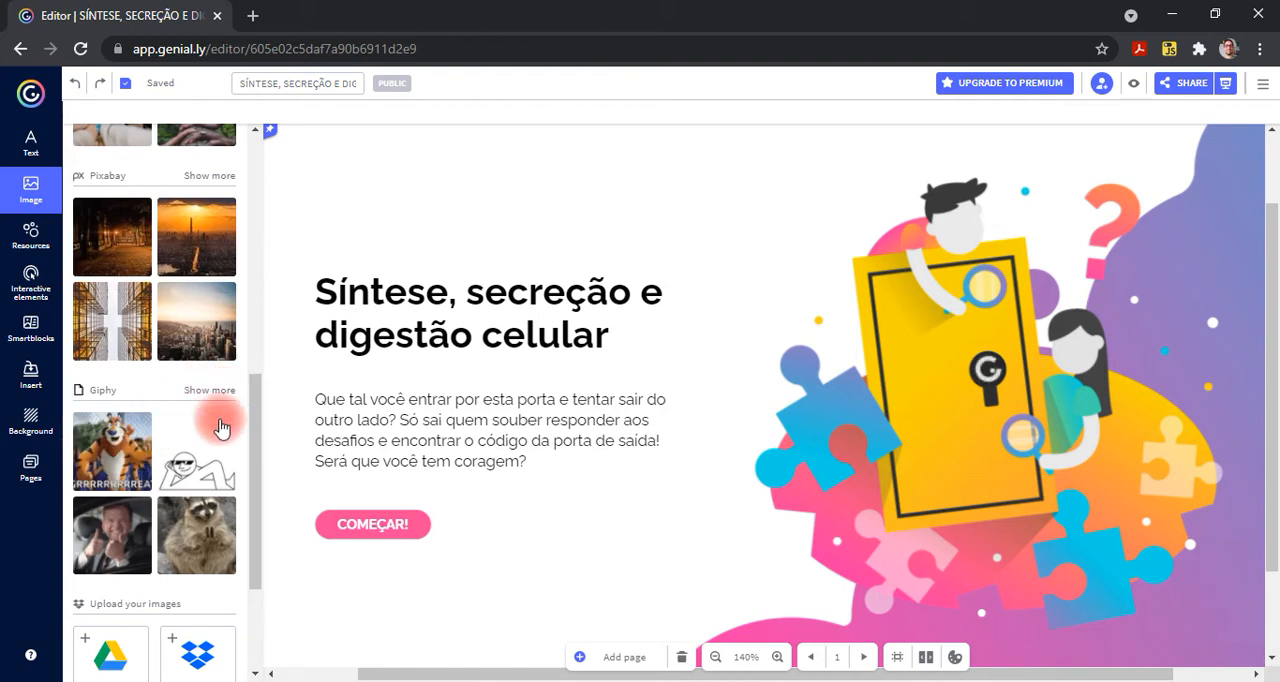
click(213, 533)
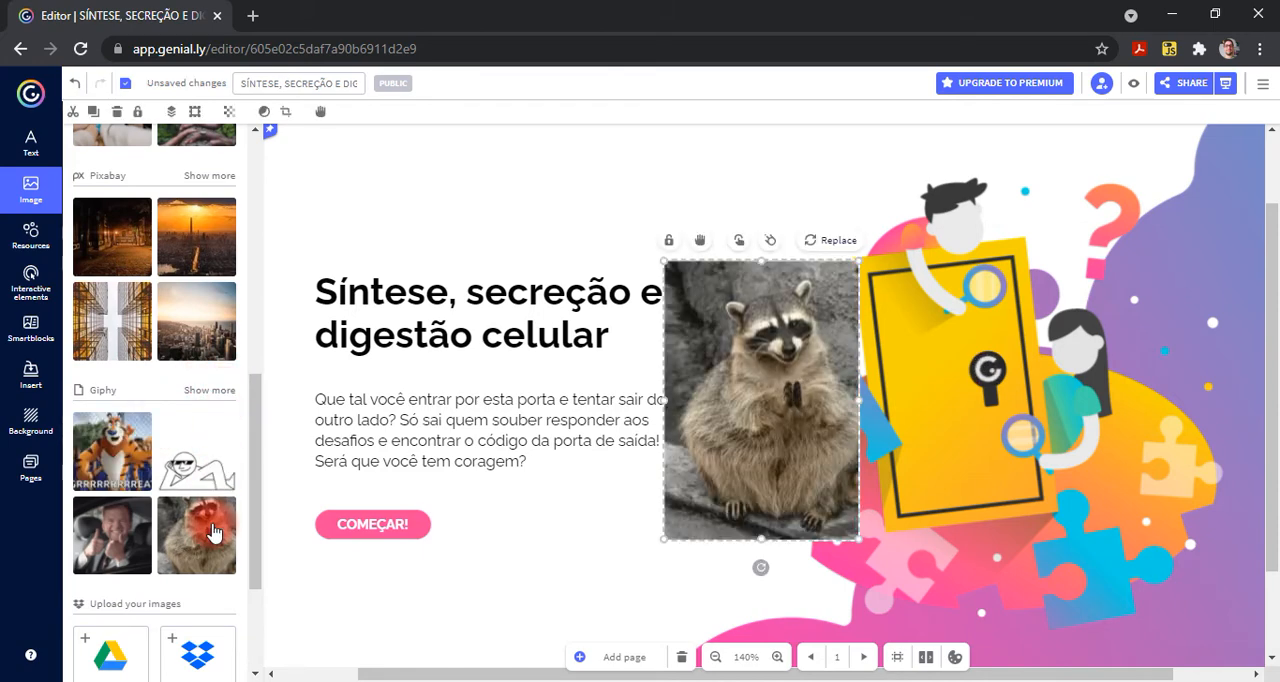
click(73, 85)
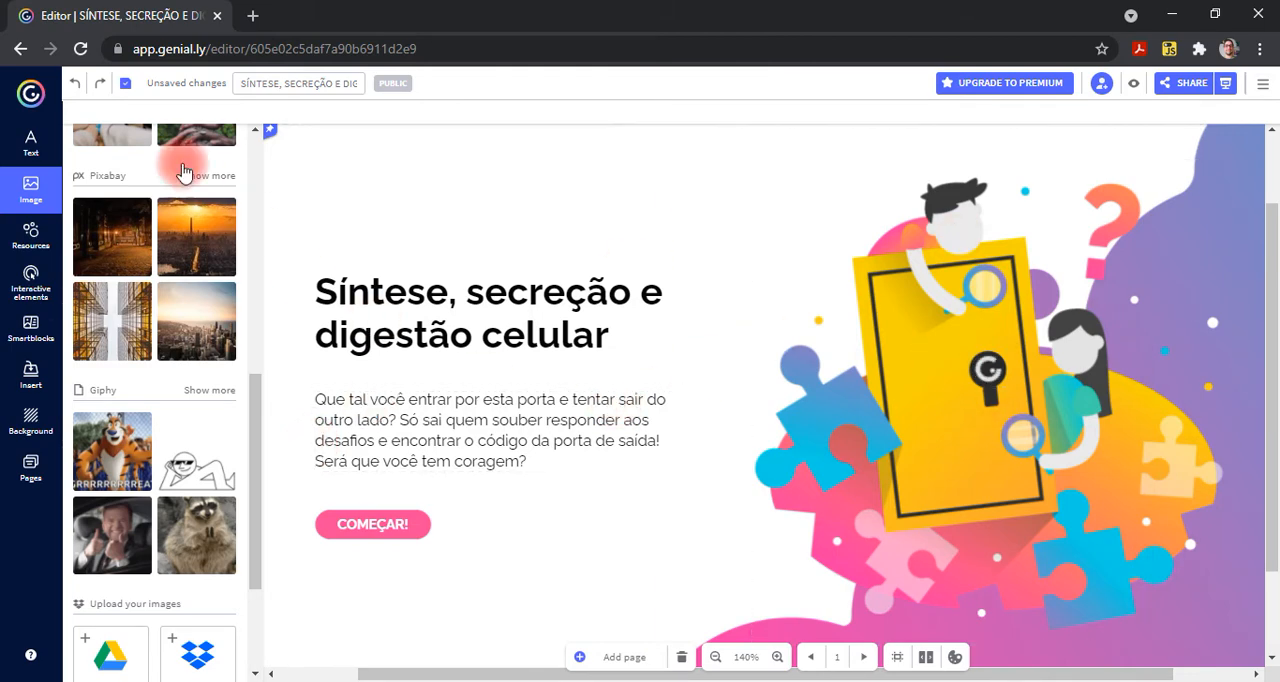
- Insert the illustration of the bearded man in blue with a raised arm onto the cover and undo the insertion
click(32, 245)
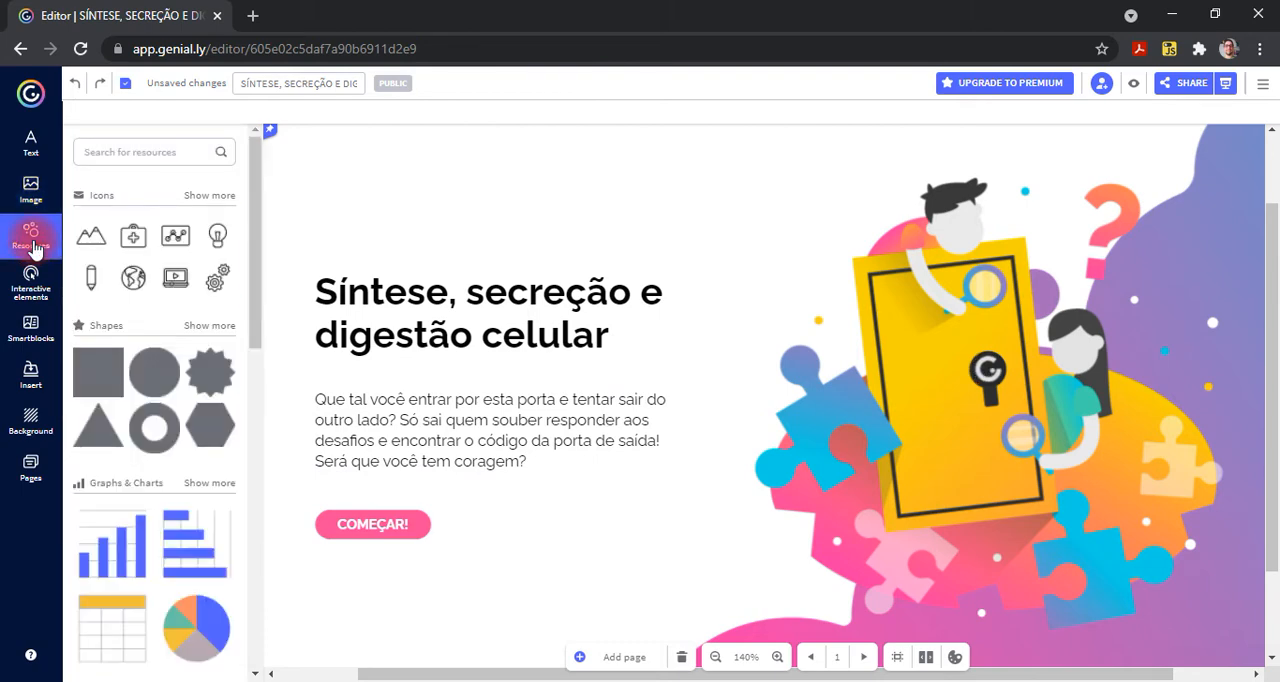
scroll(191, 375, down, 1)
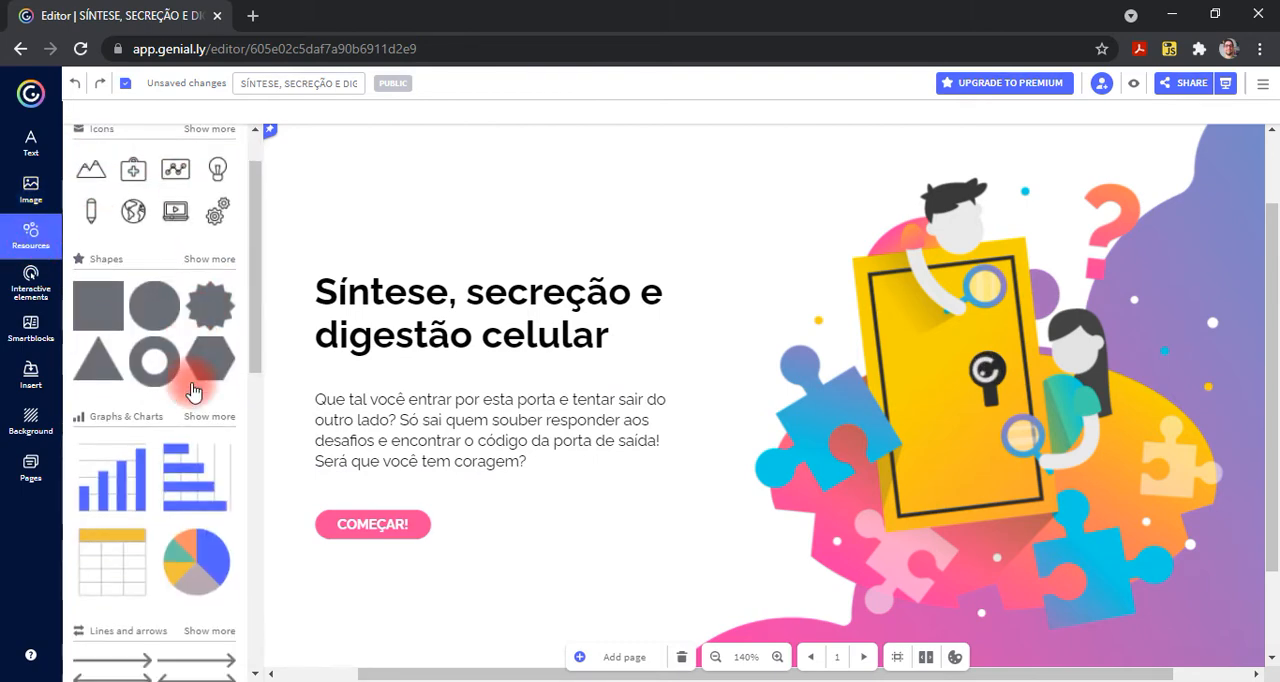
scroll(193, 390, up, 1)
scroll(194, 451, down, 3)
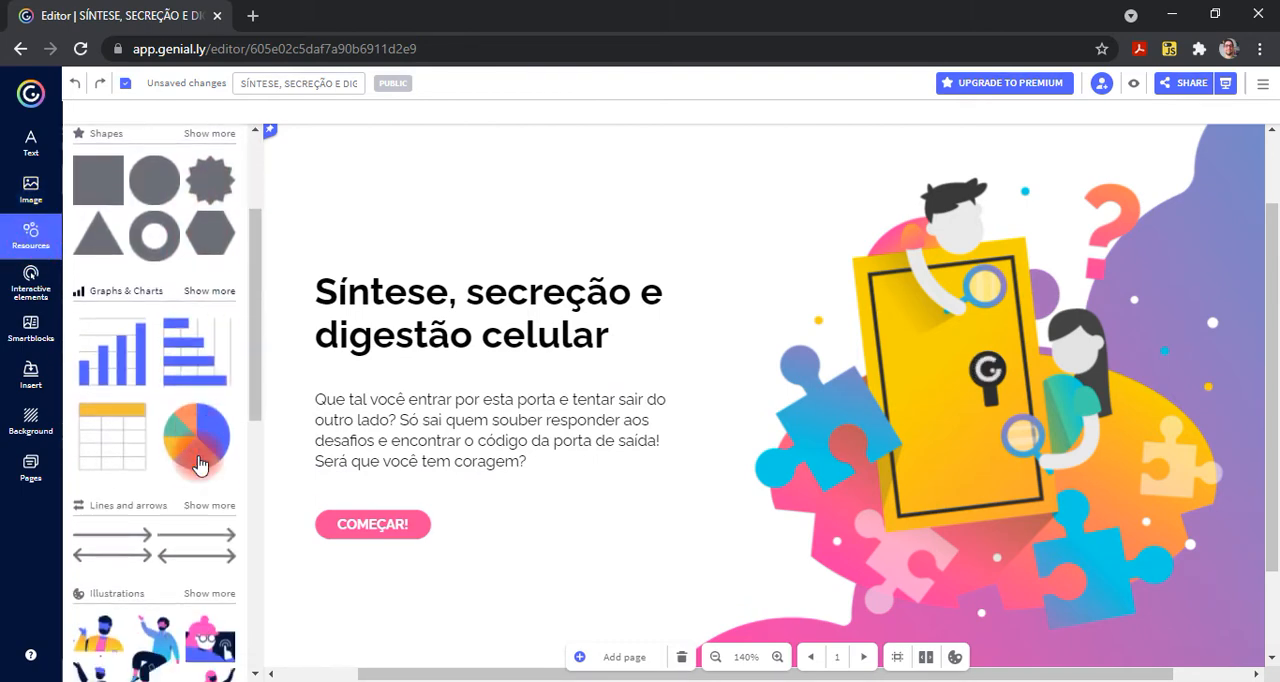
scroll(198, 460, down, 1)
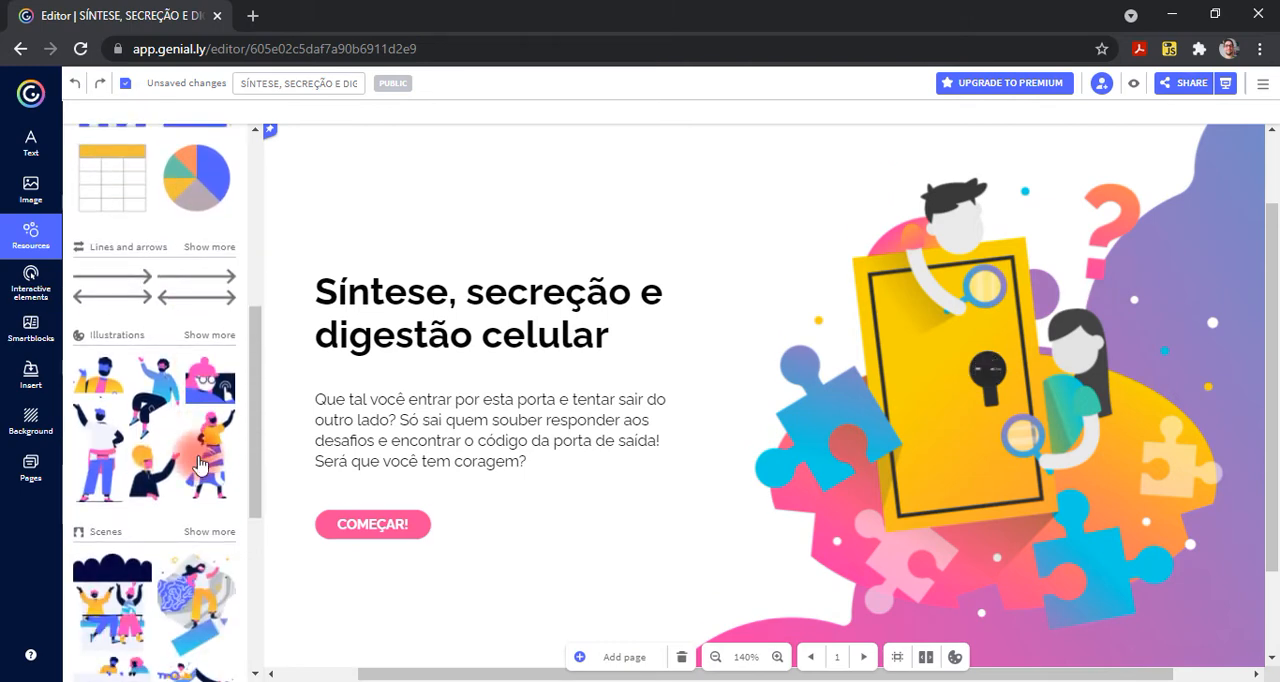
click(163, 400)
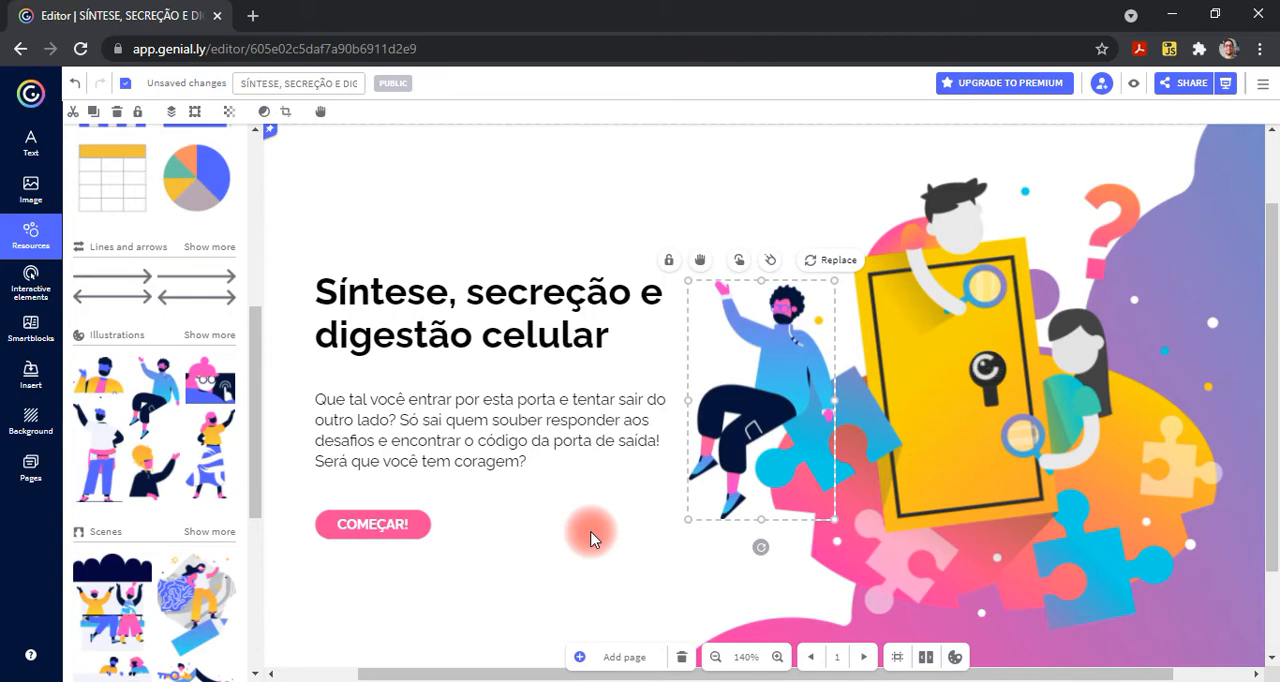
click(73, 84)
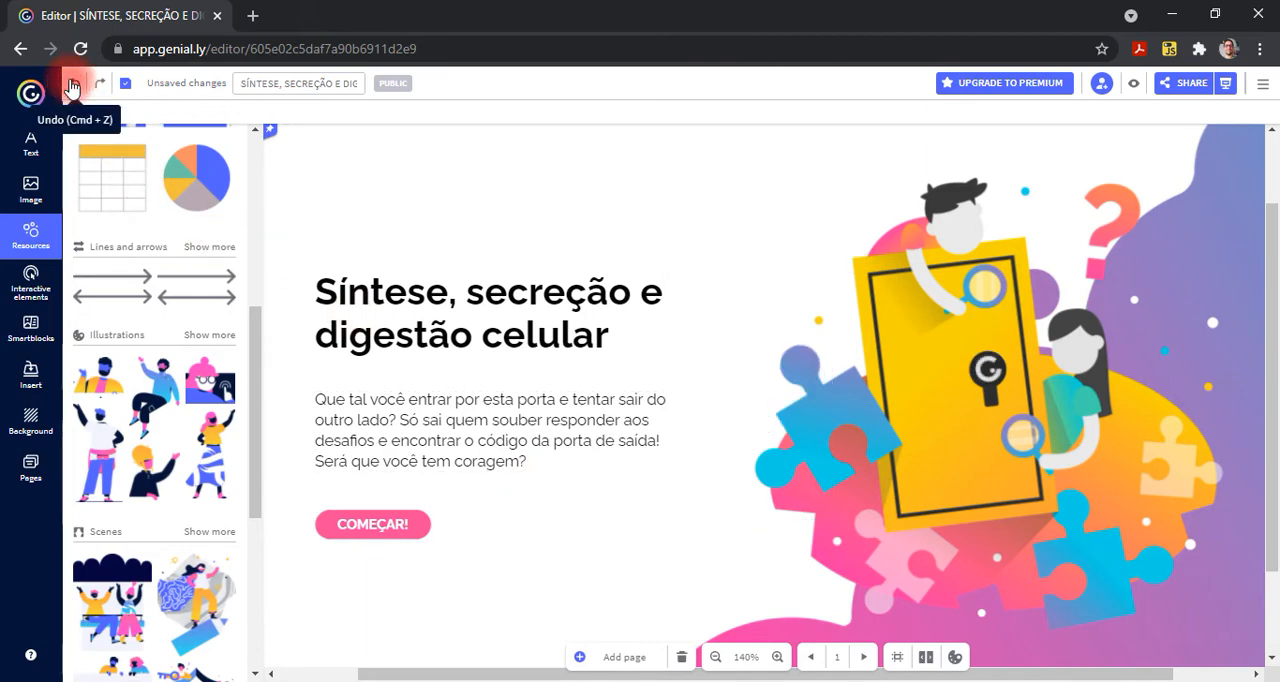
- Look through the remaining resource categories (illustrations, scenes, maps, silhouettes) and the interactive elements such as buttons, markers and social network icons
scroll(124, 437, down, 2)
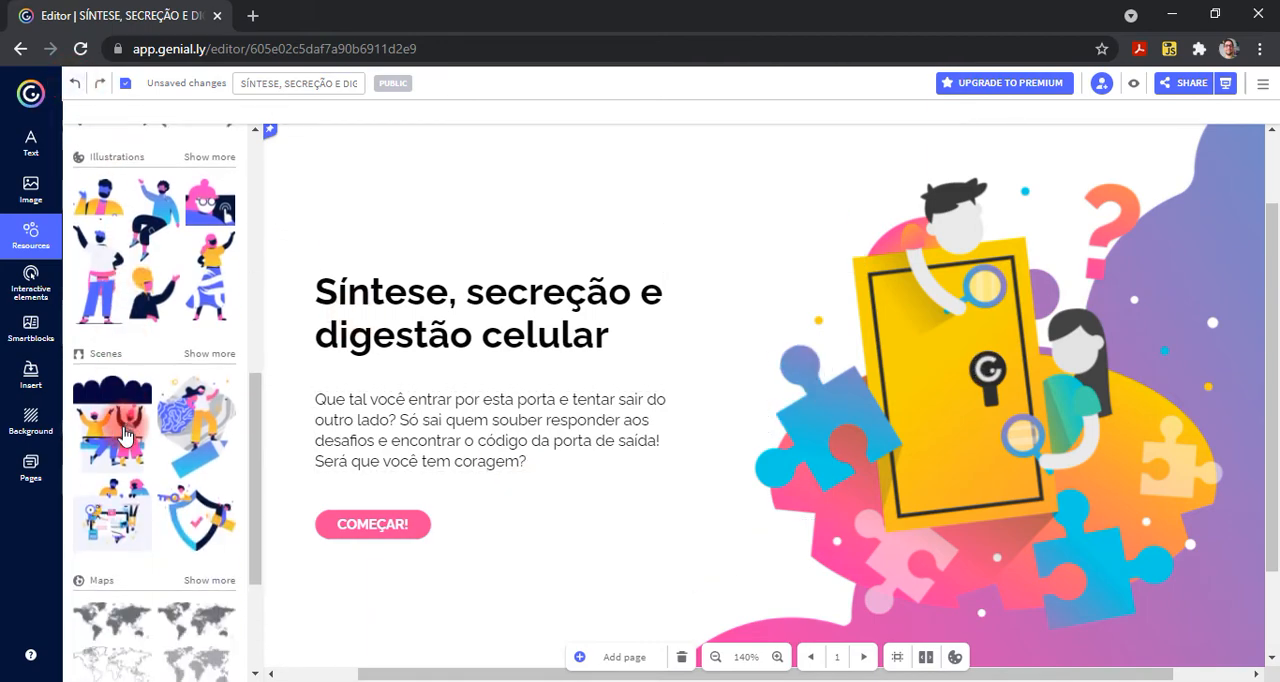
scroll(124, 437, down, 1)
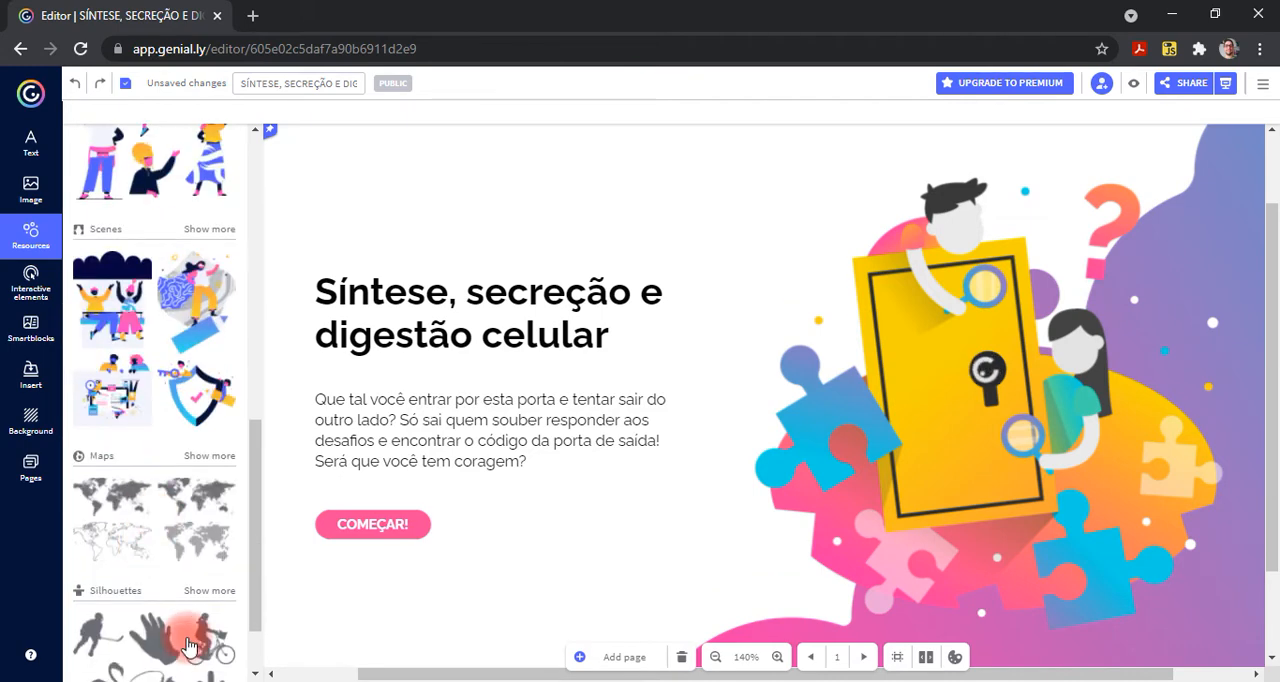
scroll(188, 645, down, 1)
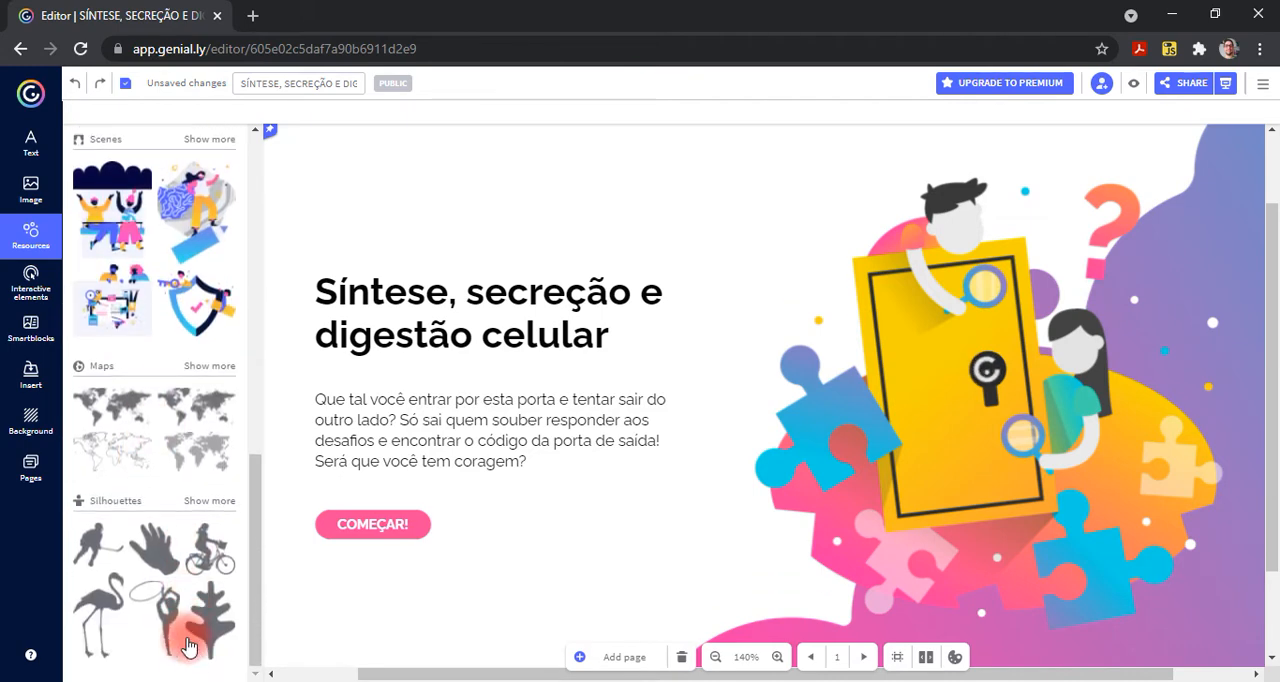
click(48, 305)
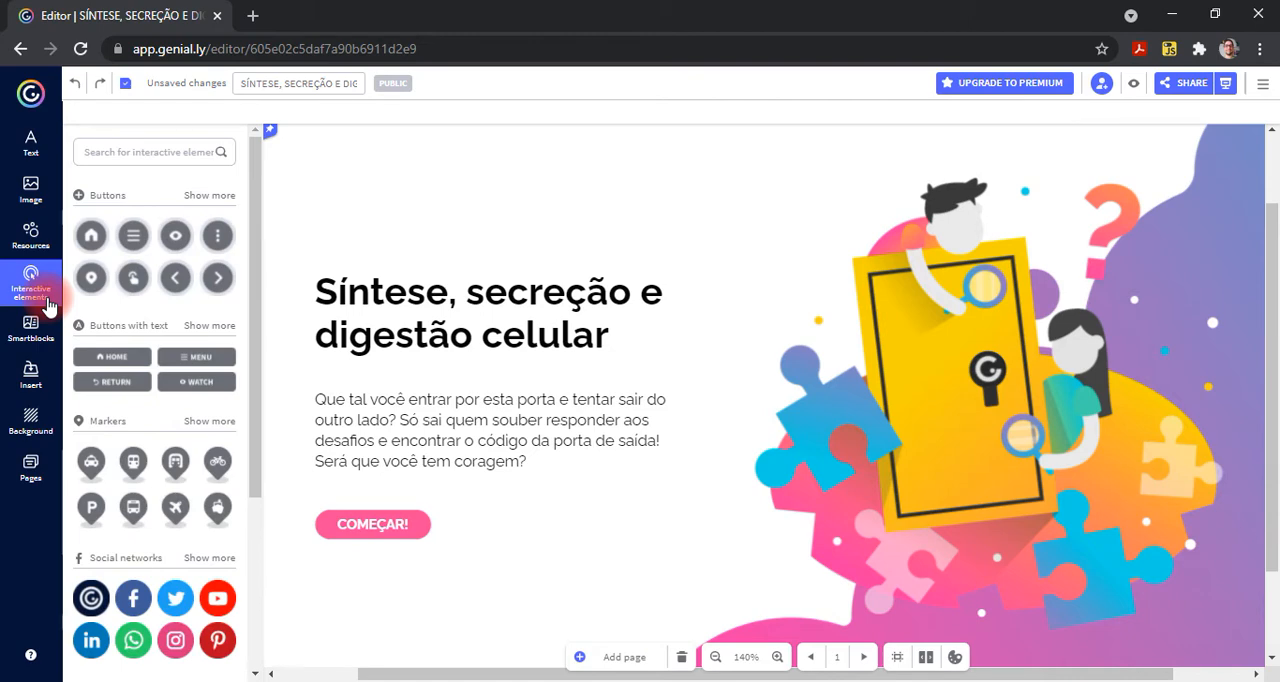
scroll(175, 325, down, 2)
scroll(172, 333, down, 1)
scroll(174, 331, up, 3)
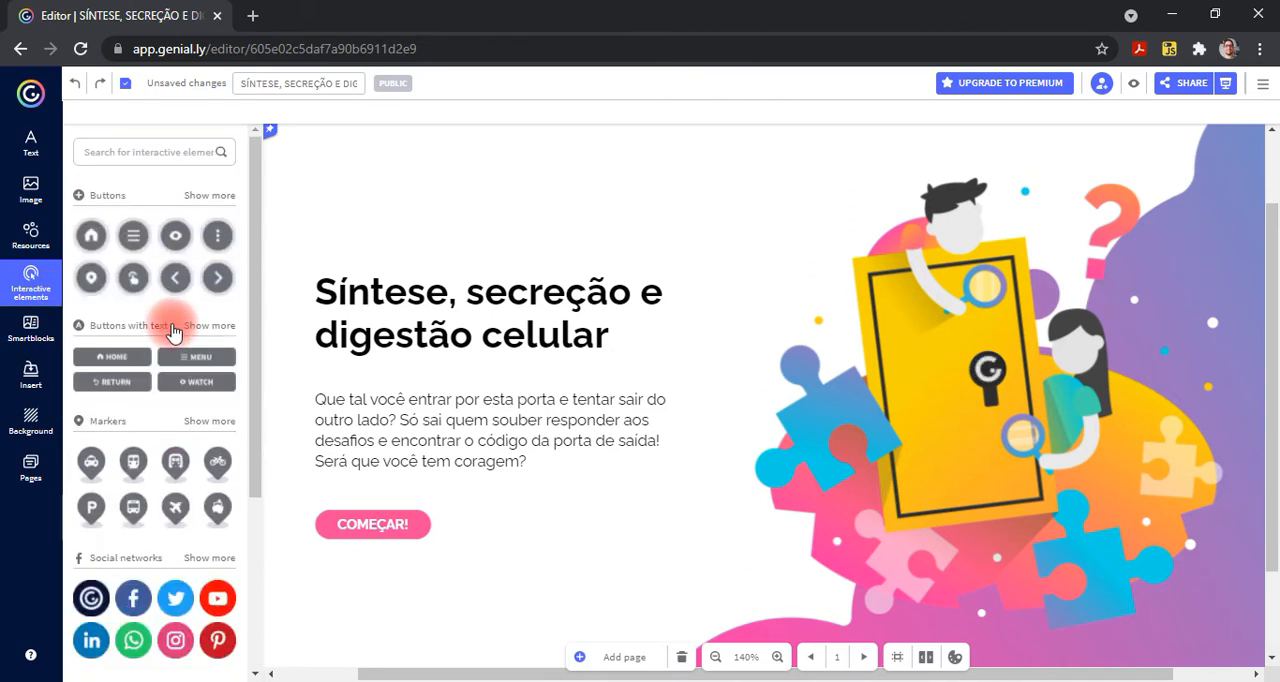
- Review the available Smartblocks, the canvas background options and the audio insertion options
click(18, 336)
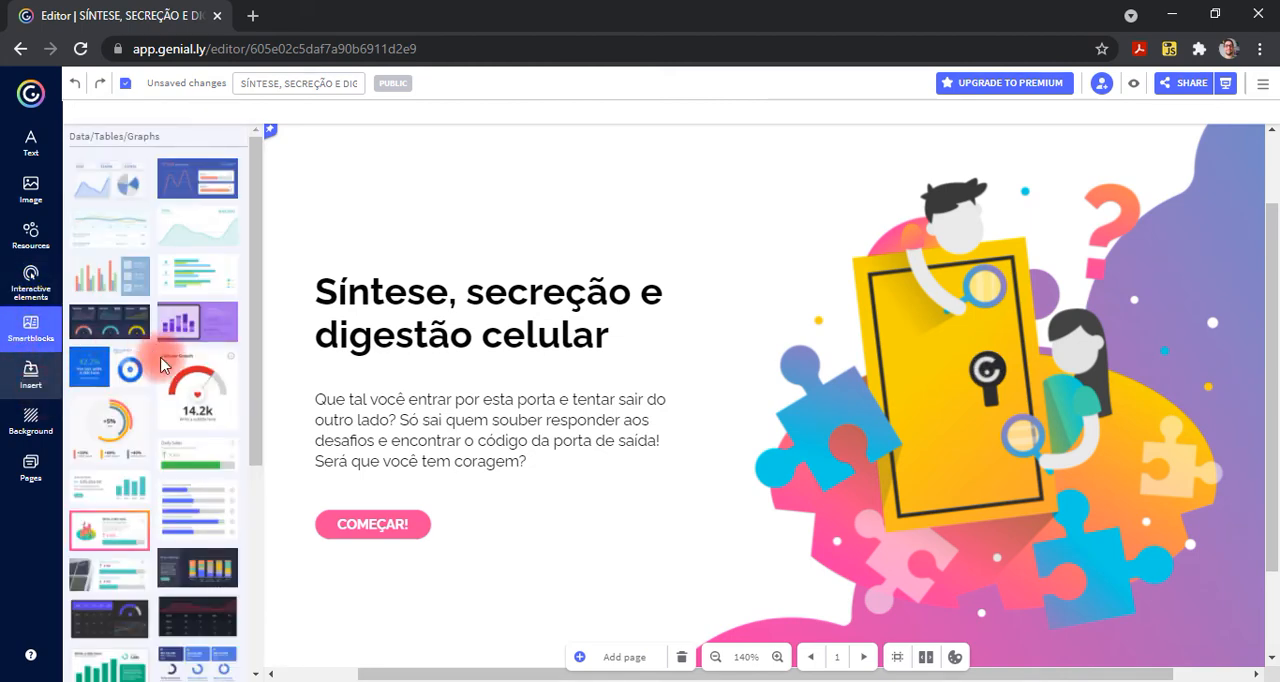
click(45, 433)
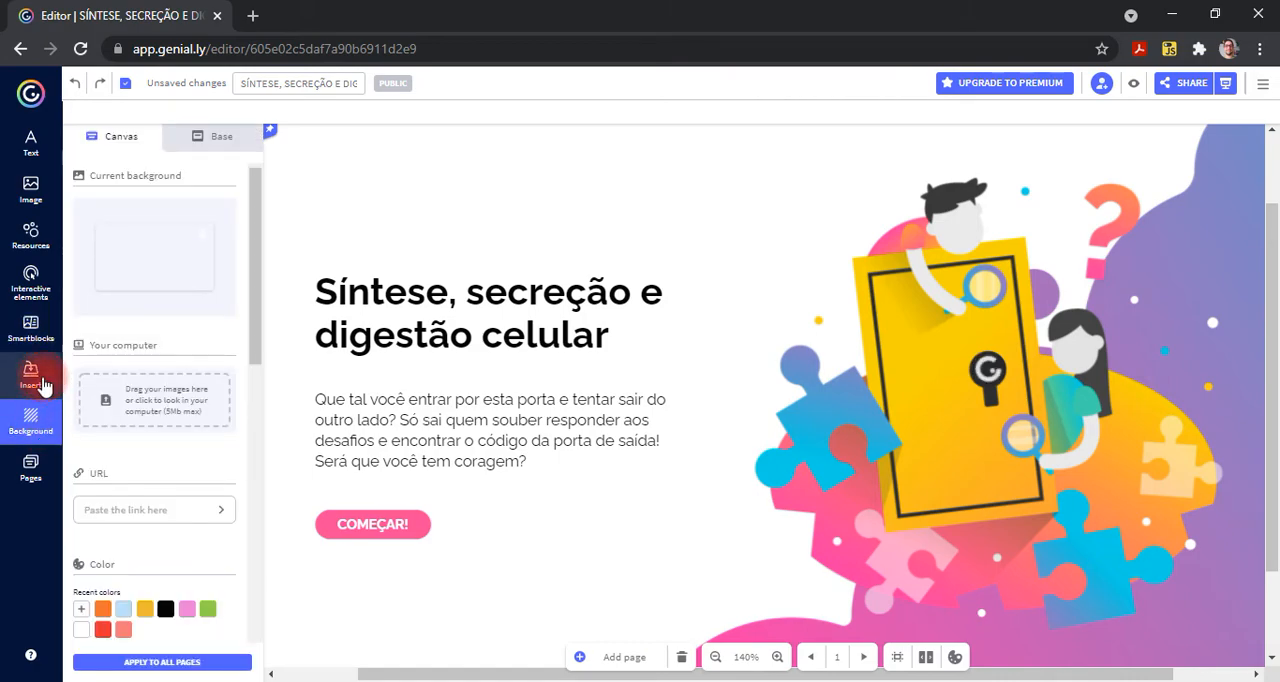
click(43, 386)
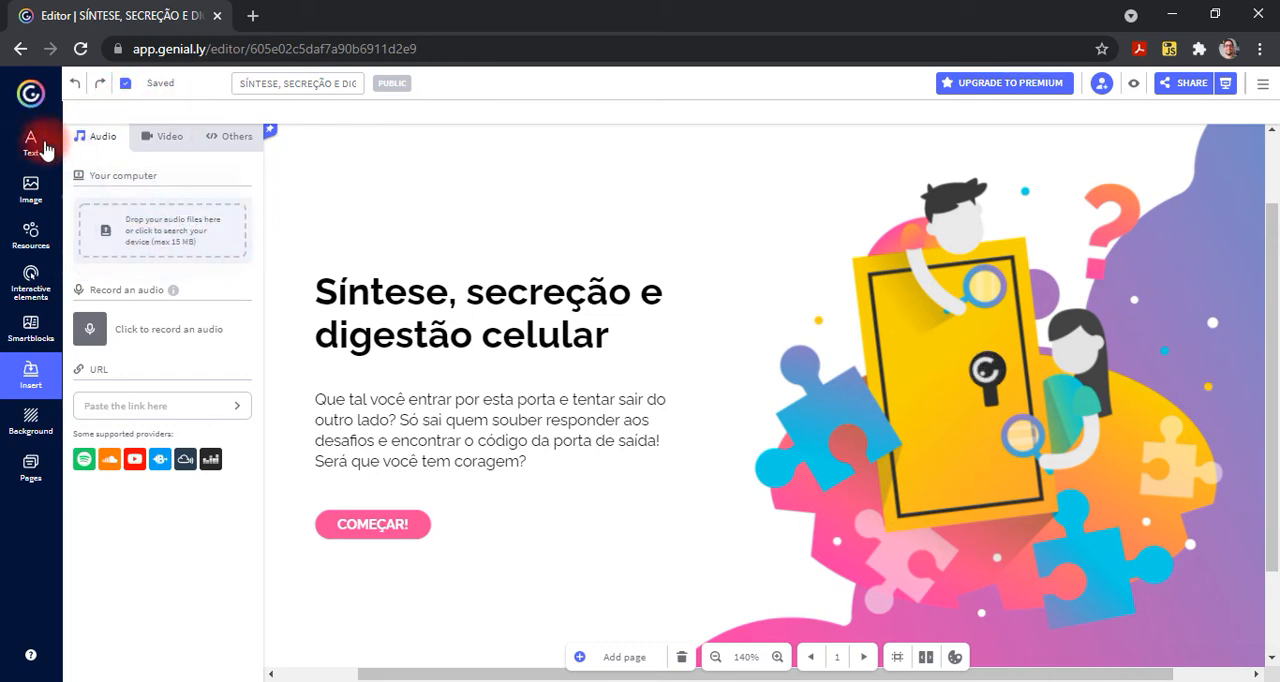
- Show the game's list of pages, view the Index page and return to the Cover
click(30, 488)
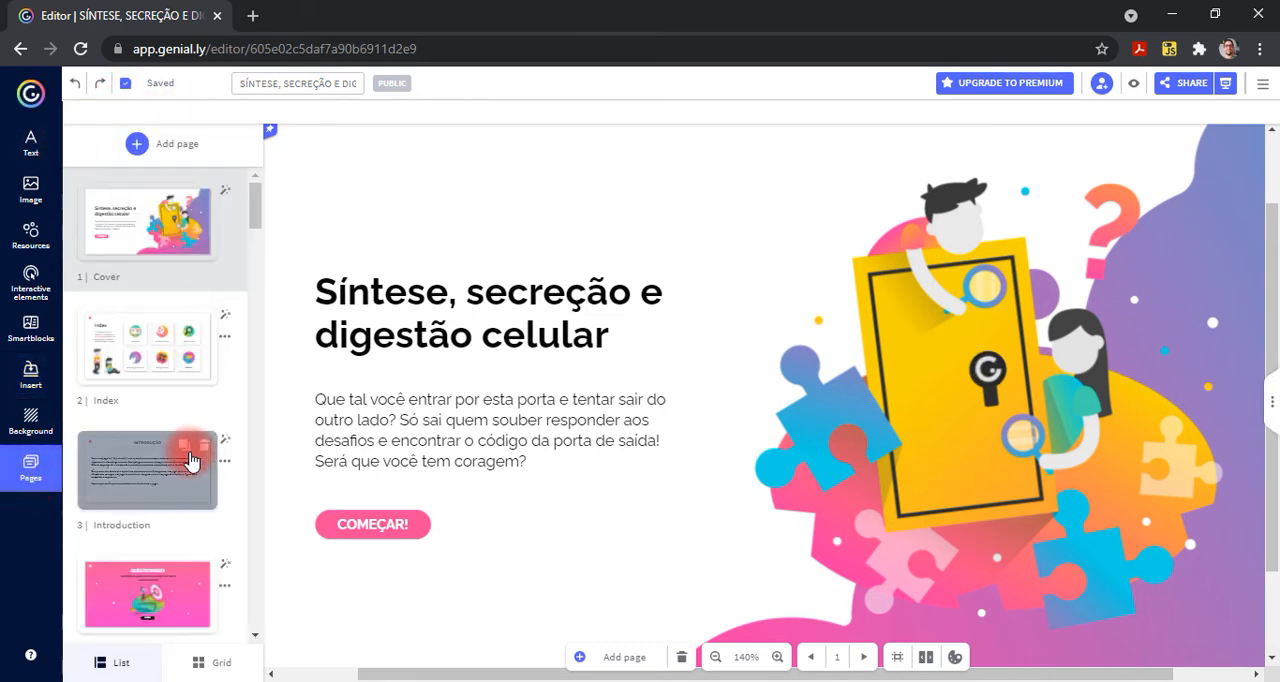
click(160, 376)
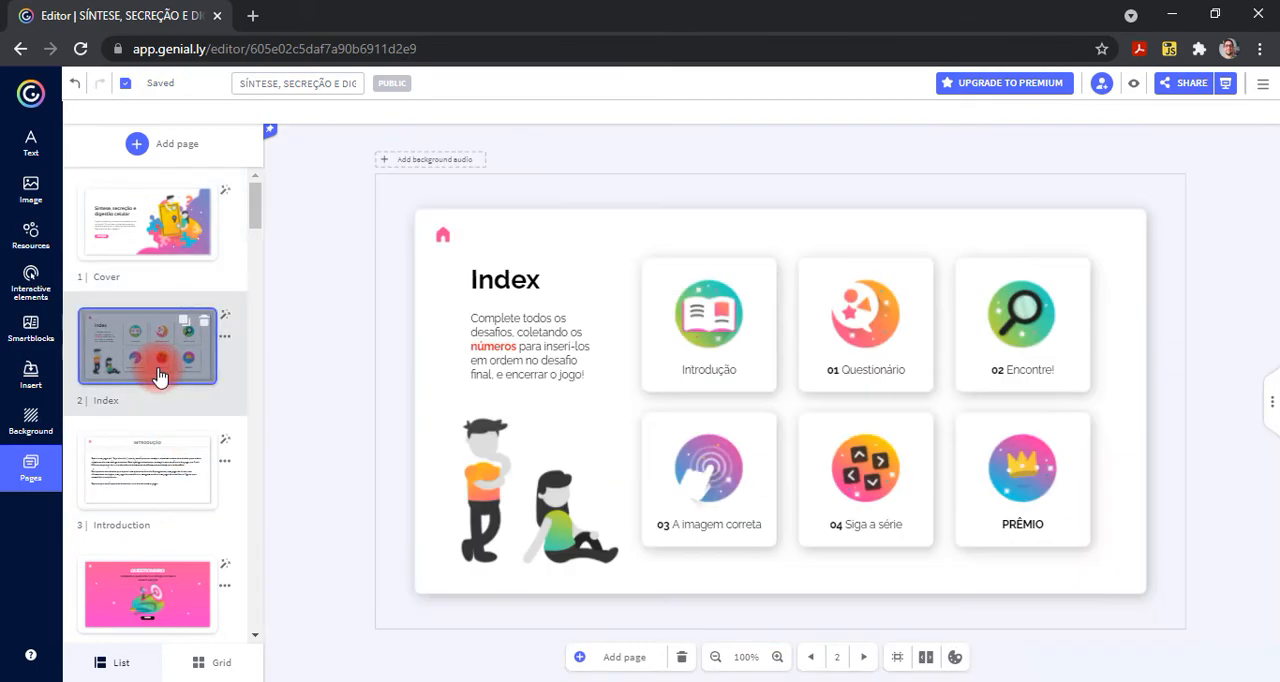
click(173, 244)
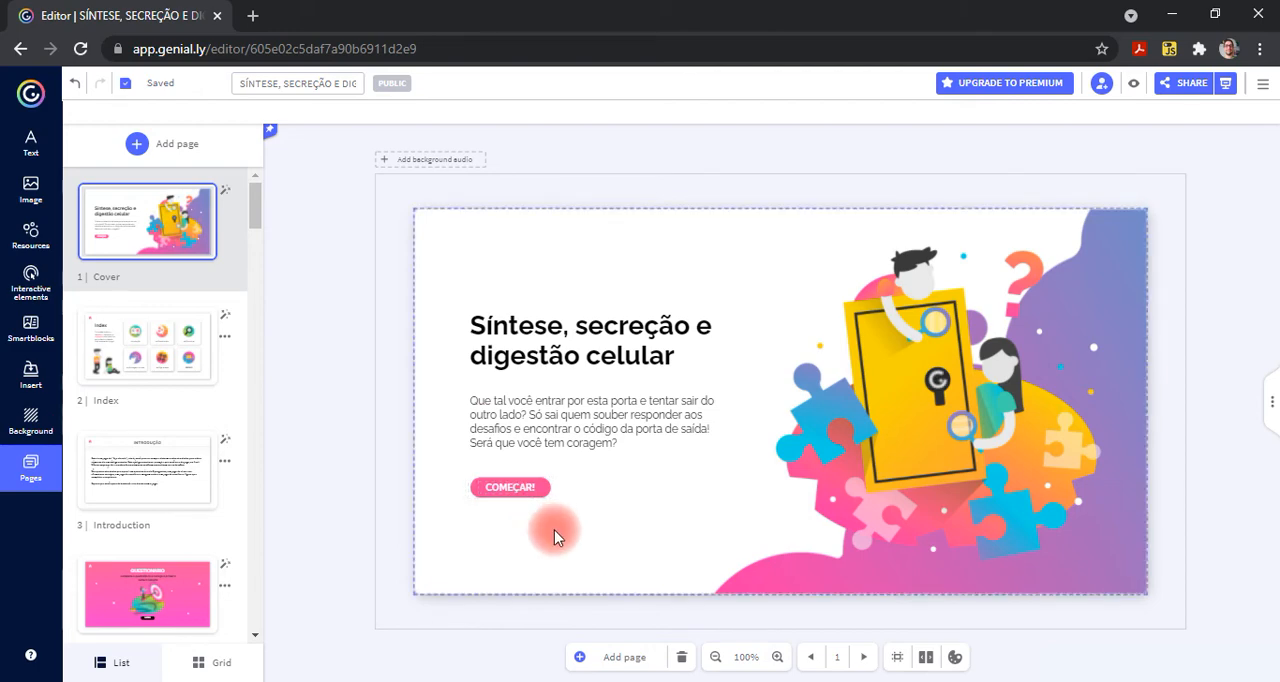
- Enlarge the cover to 180% and select its "COMEÇAR!" button
click(778, 658)
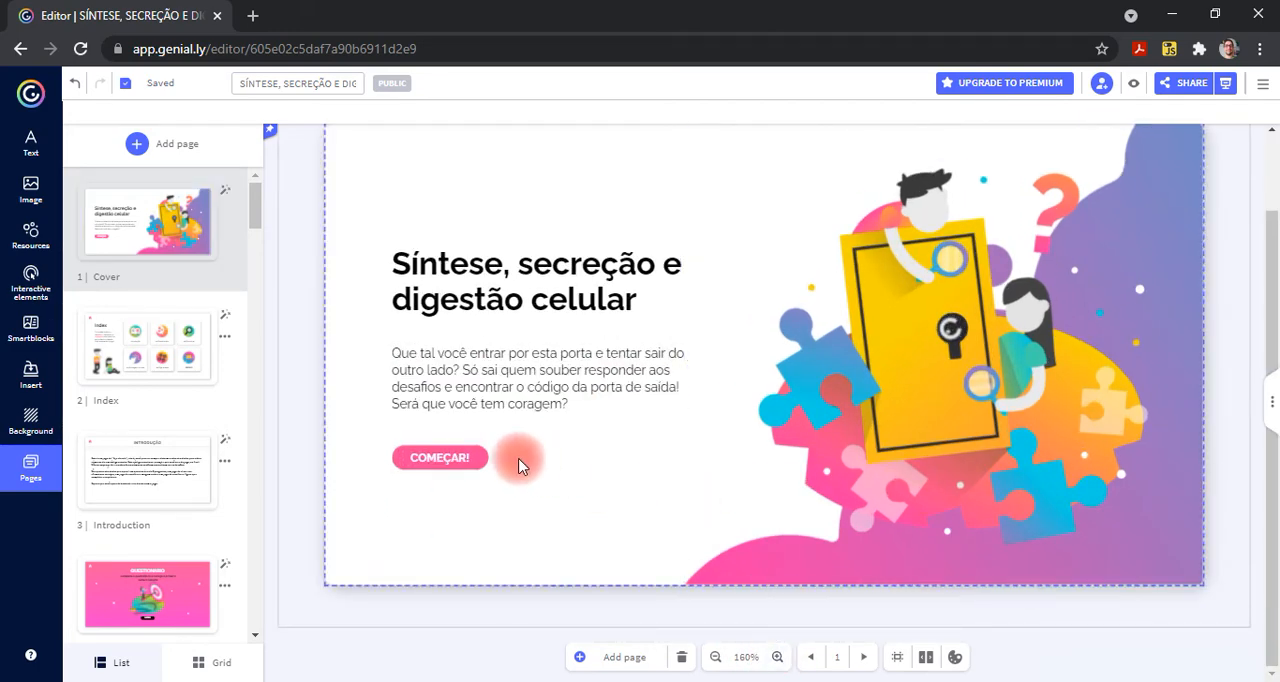
click(778, 657)
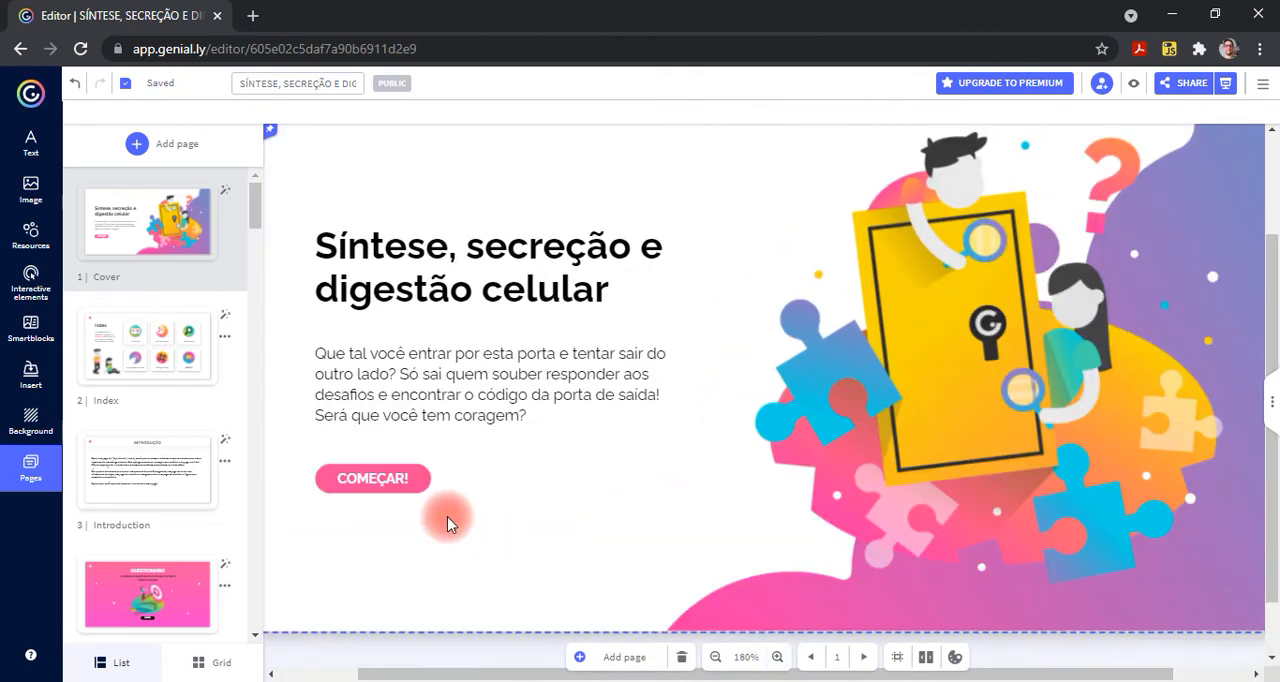
scroll(447, 516, left, 1)
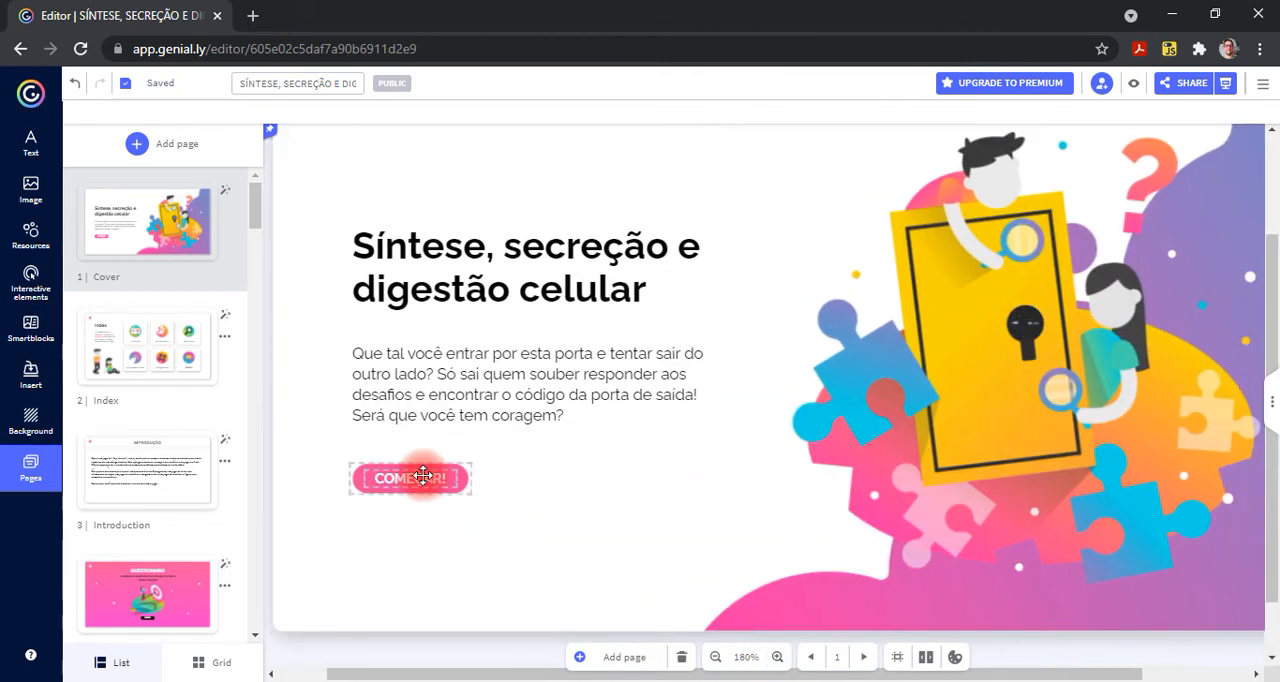
click(424, 478)
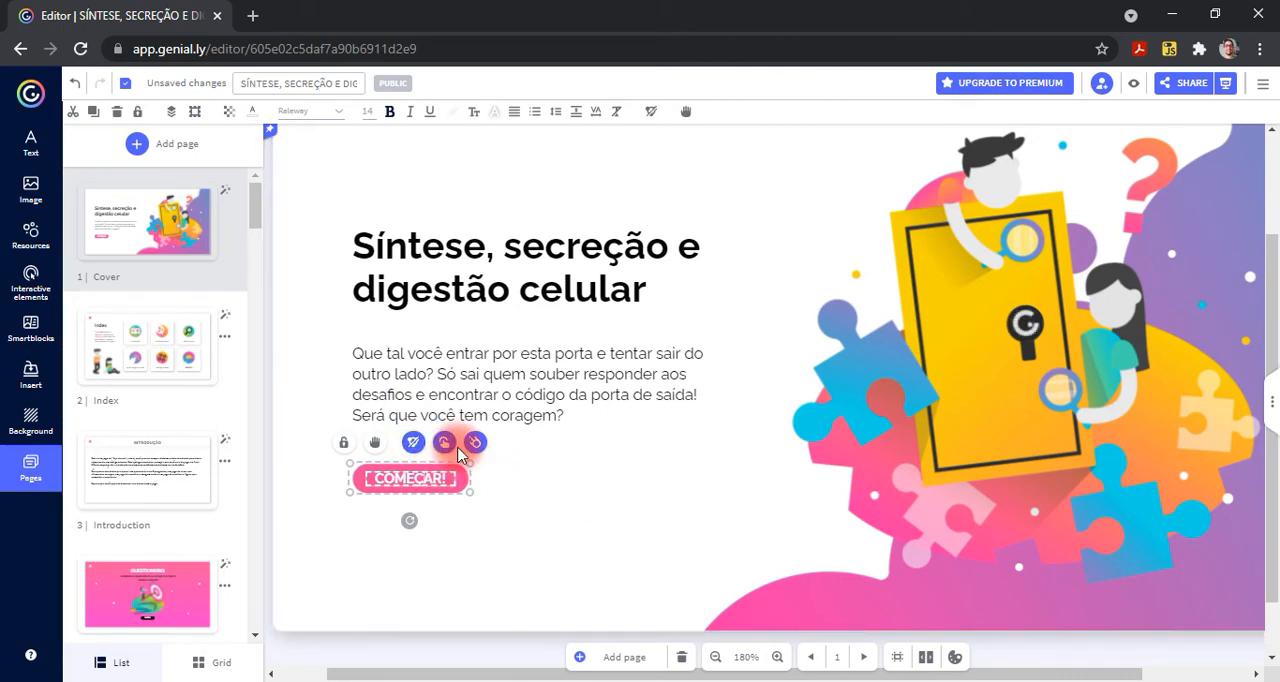
- Examine the animation settings of the cover title "Síntese, secreção e digestão celular" and the interactivity types available for it
click(553, 261)
click(548, 262)
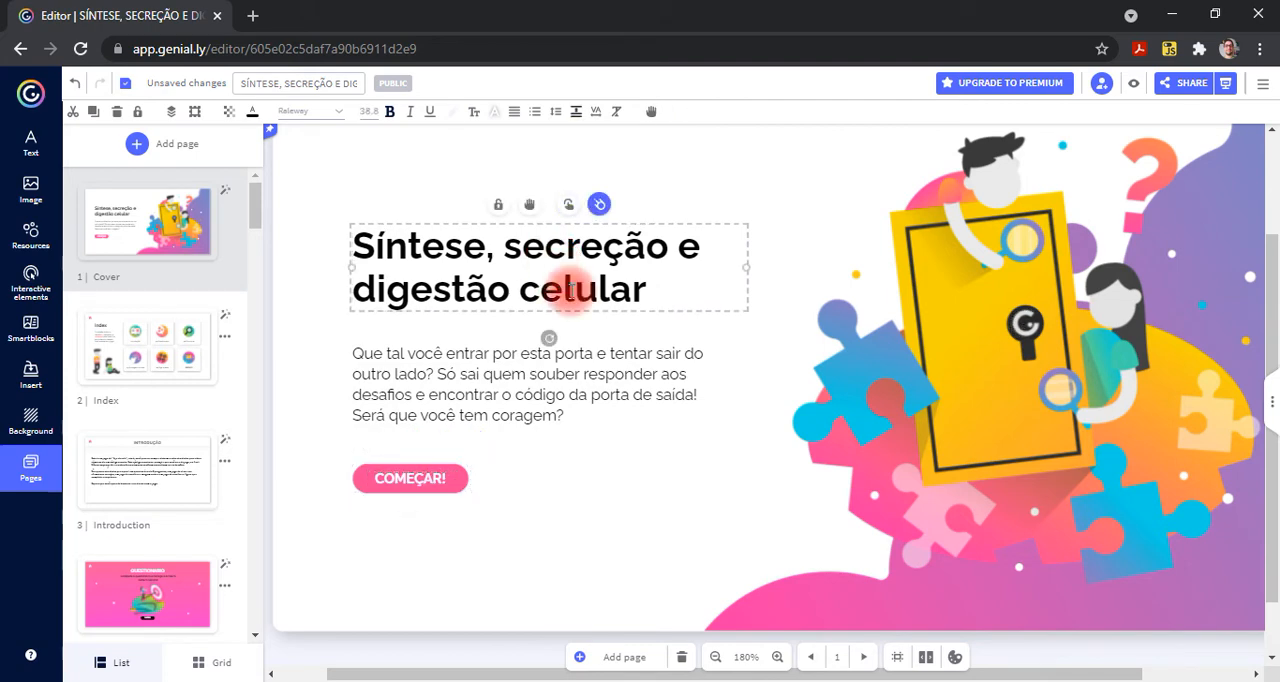
click(601, 207)
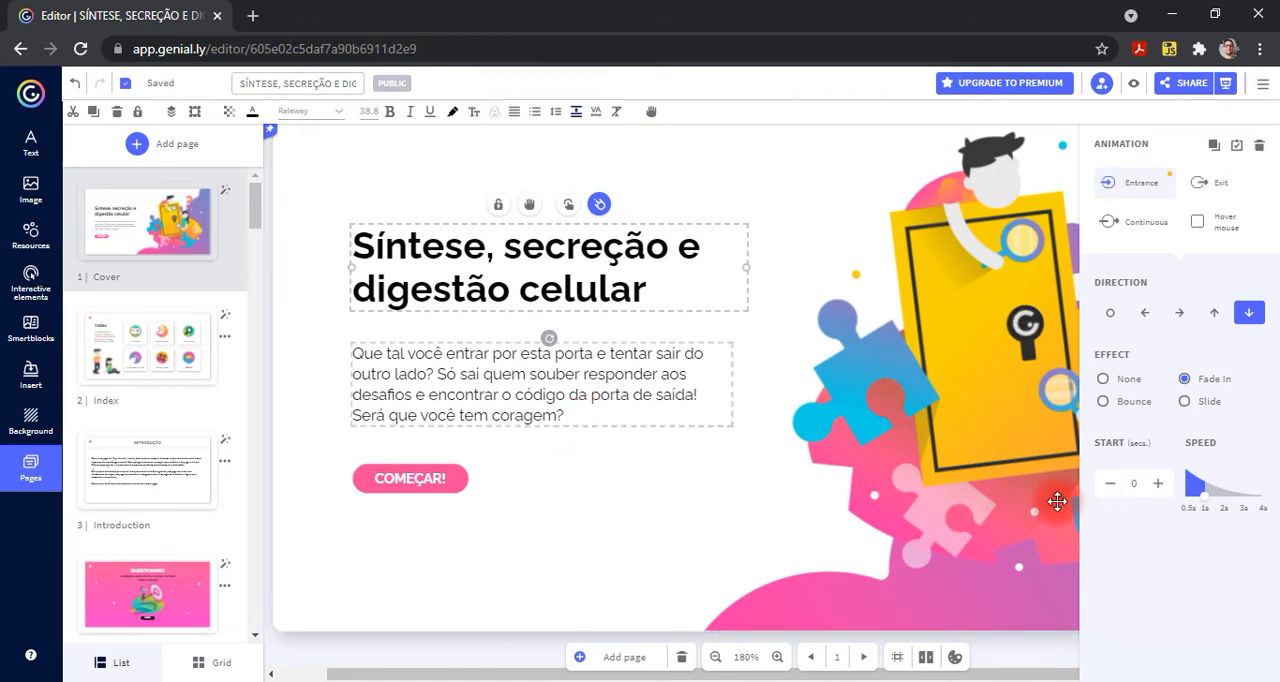
click(1175, 658)
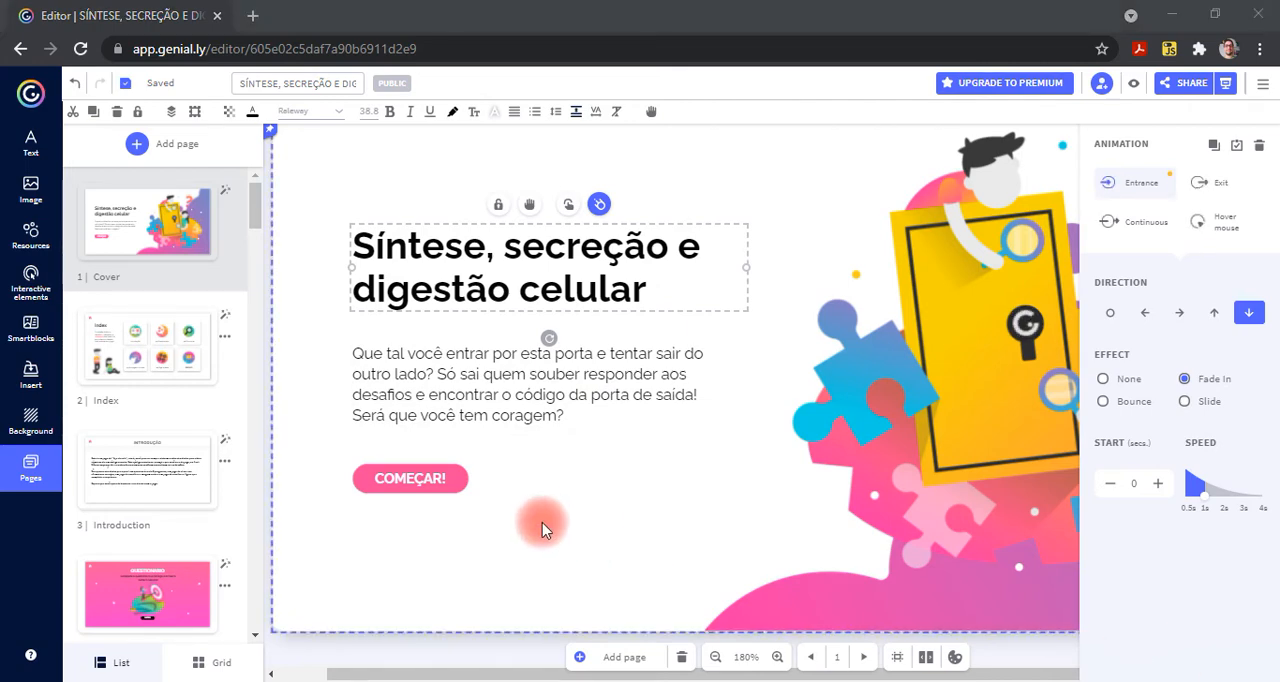
click(570, 210)
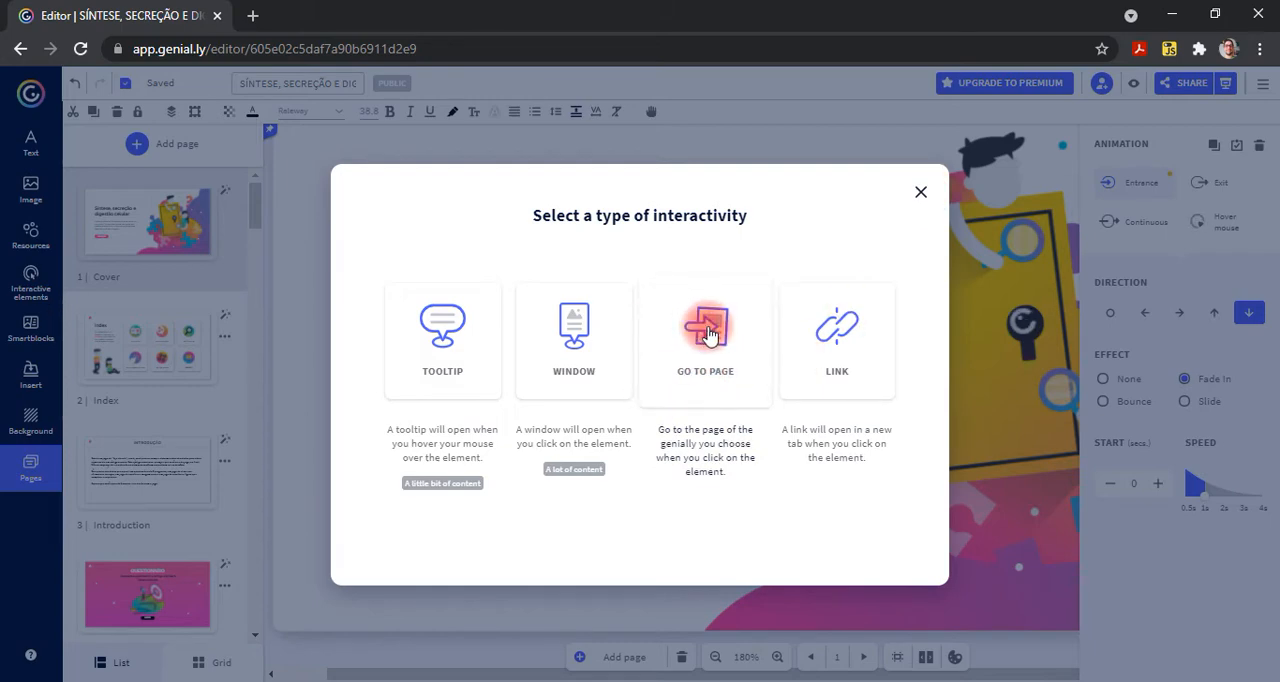
click(921, 195)
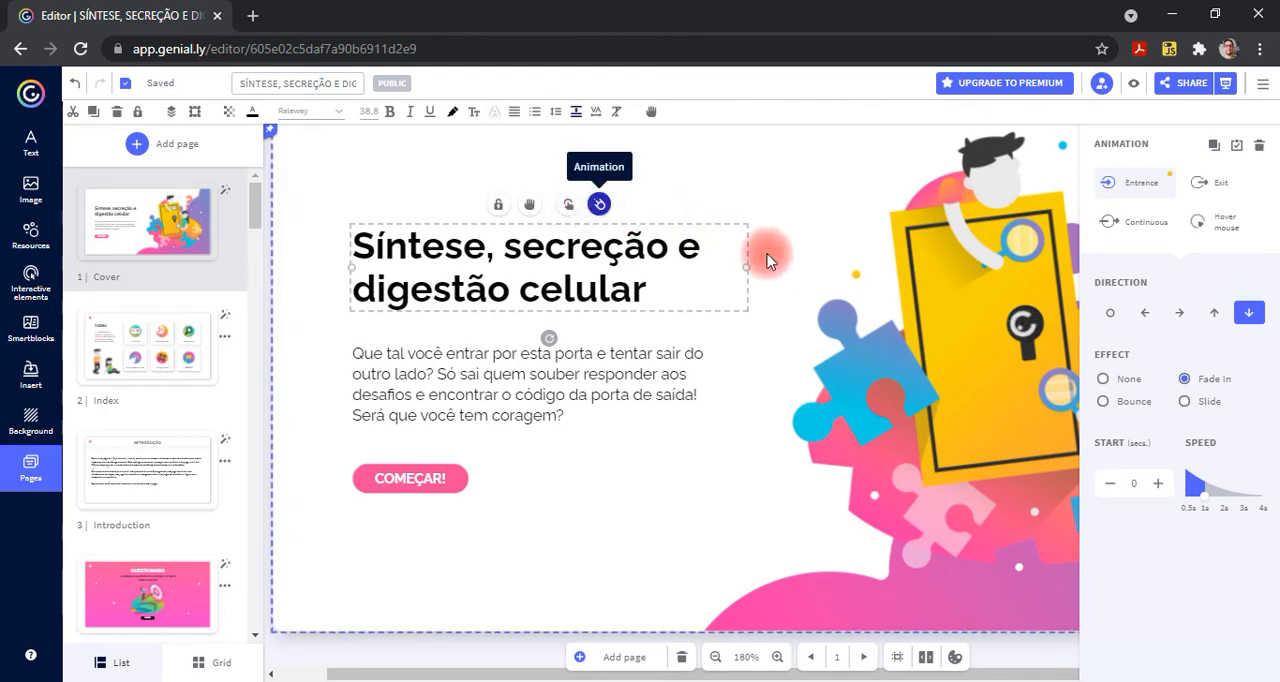
- Open the interactivity settings of the "COMEÇAR!" button and examine its Go to page actions, such as Go back, First page and Next page
click(420, 483)
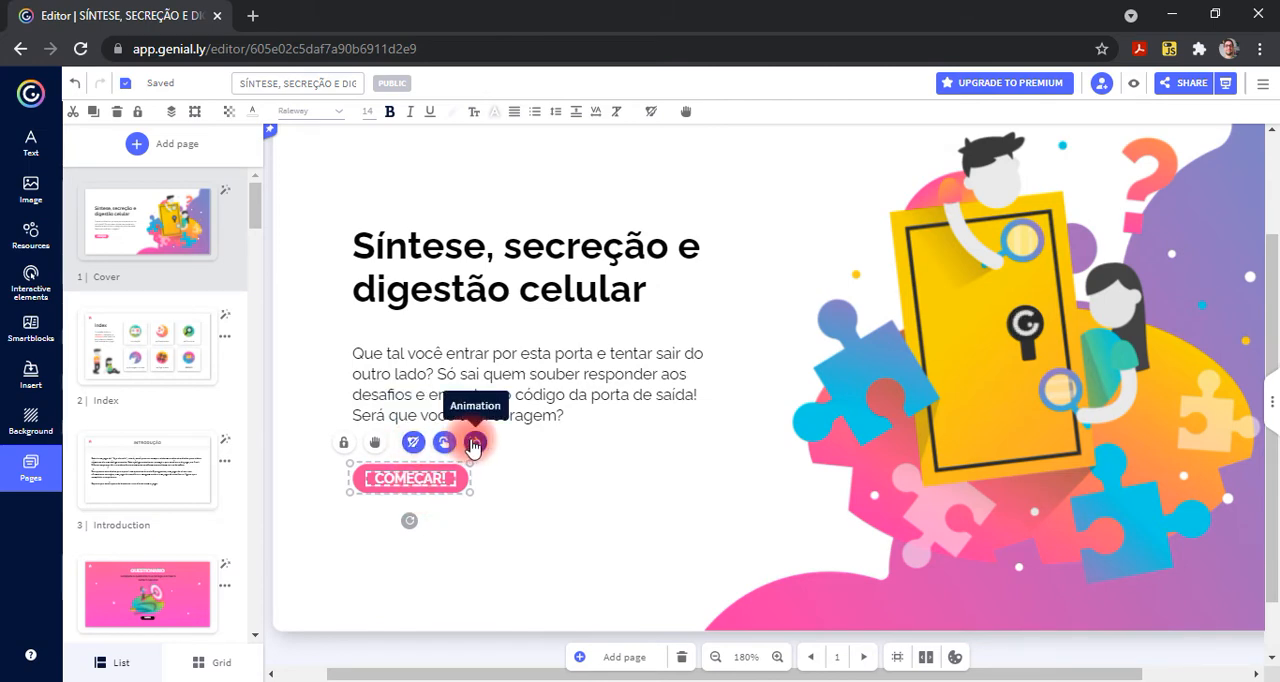
click(445, 443)
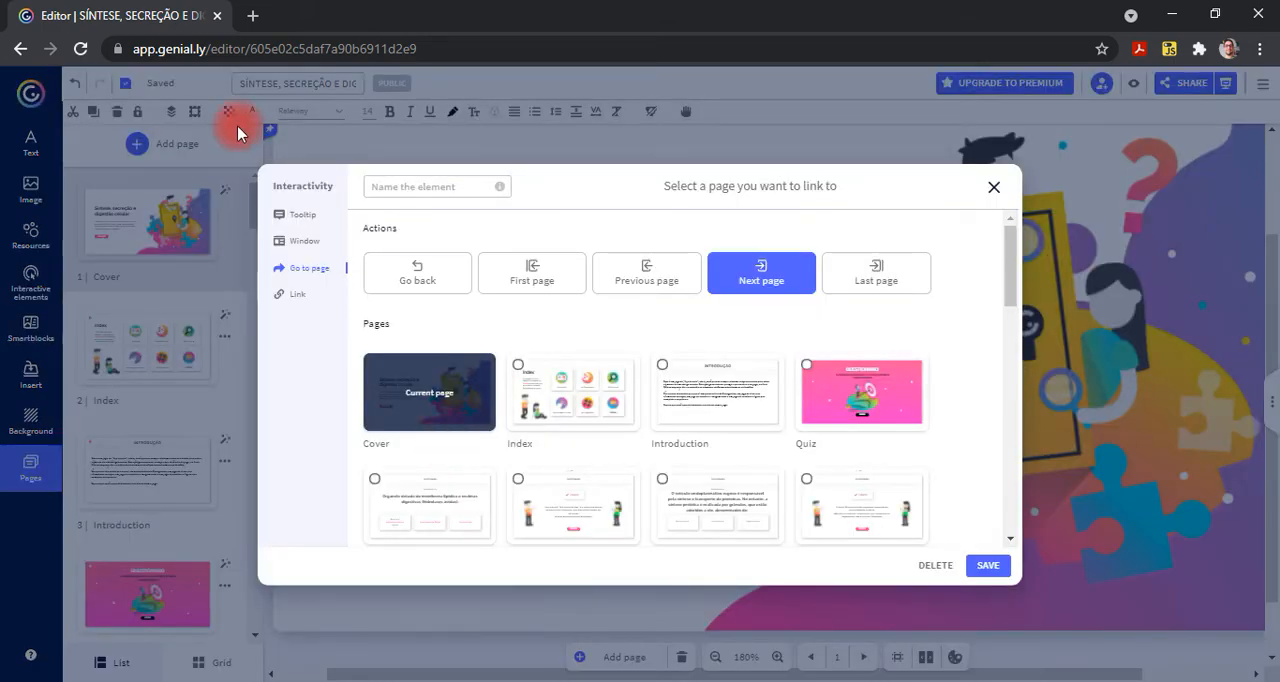
scroll(355, 209, up, 5)
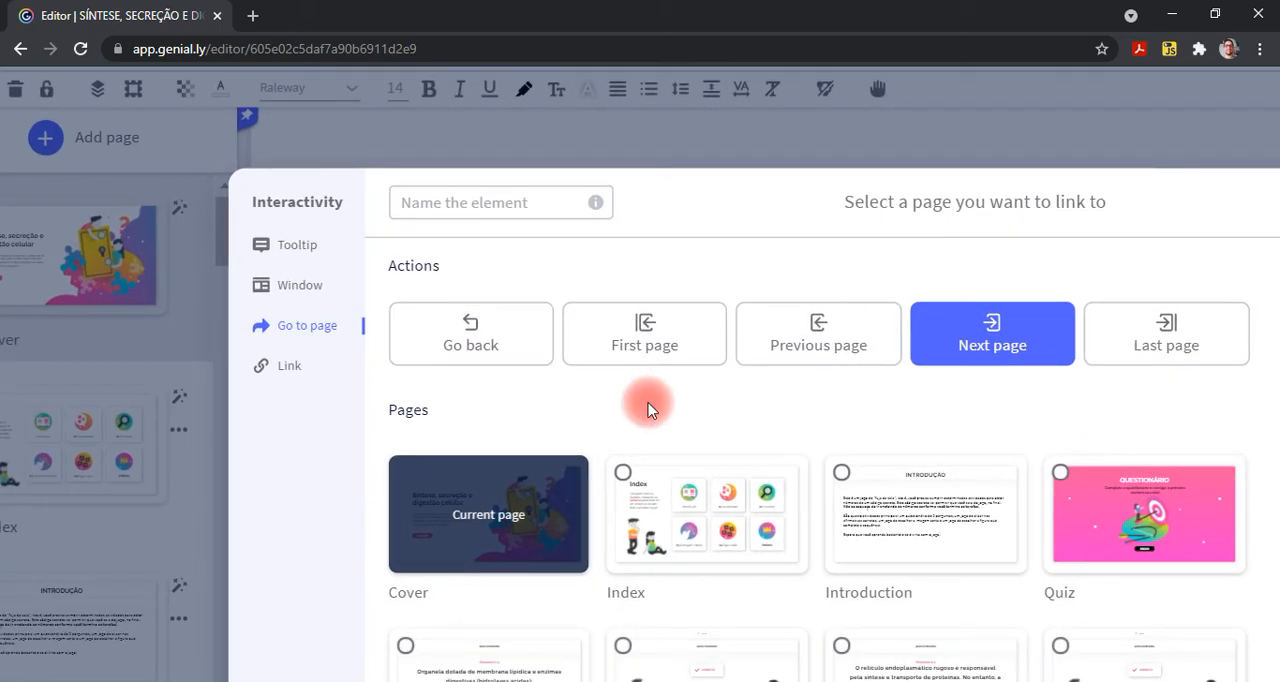
scroll(648, 403, up, 5)
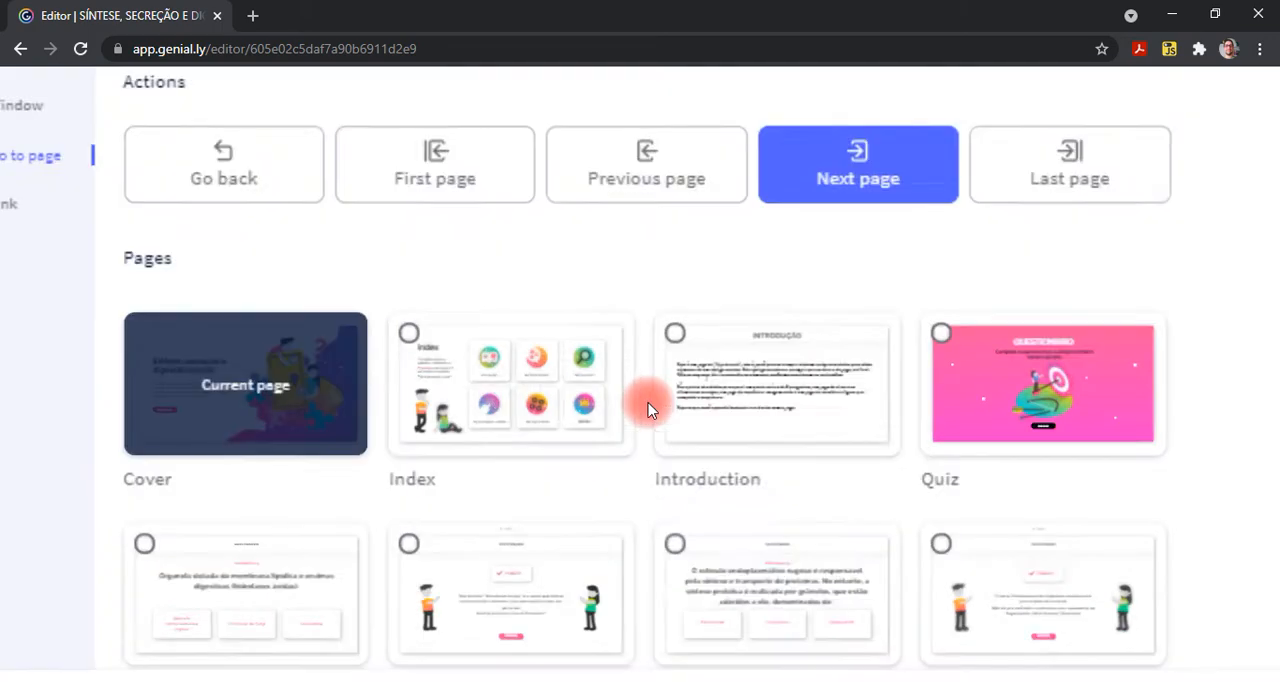
drag(648, 403, 708, 321)
click(539, 258)
click(224, 168)
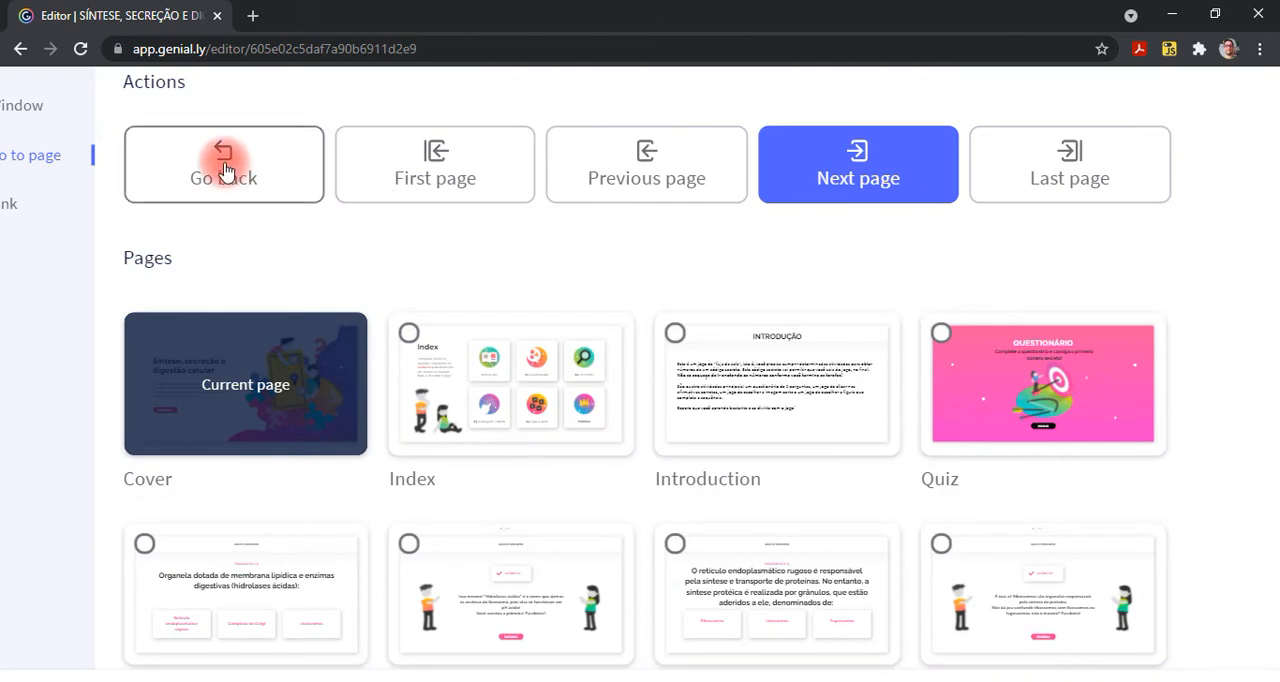
click(466, 160)
click(281, 157)
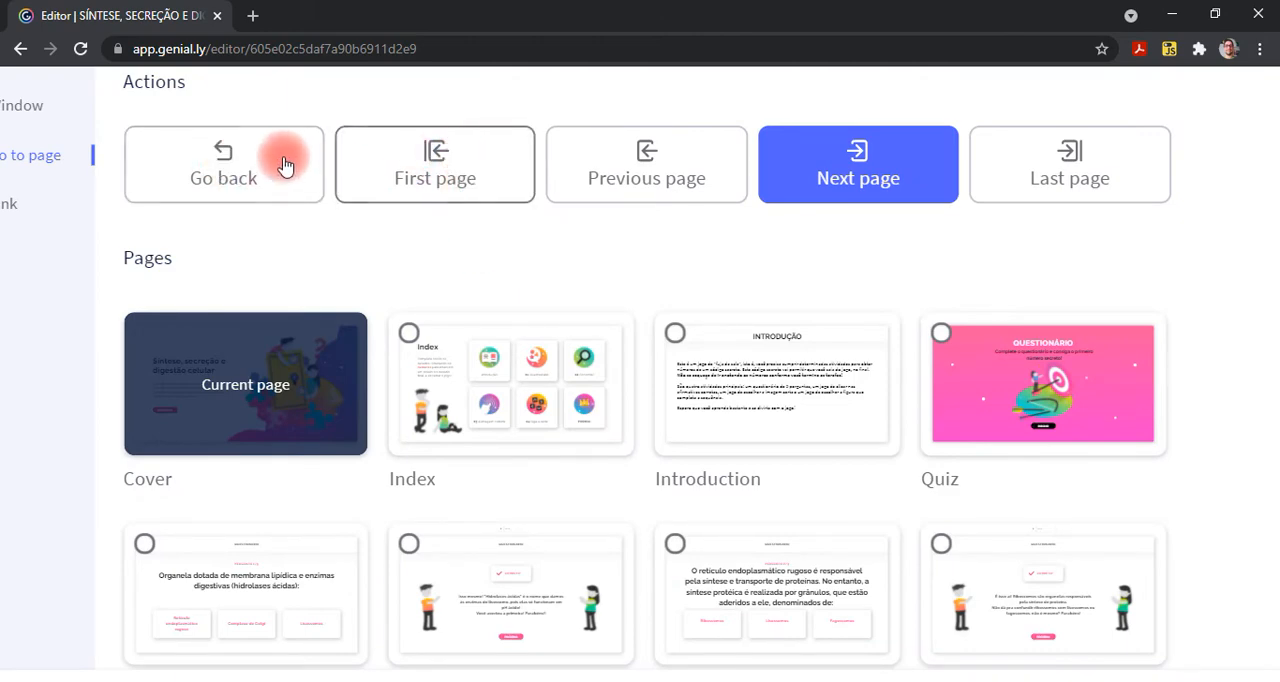
click(429, 177)
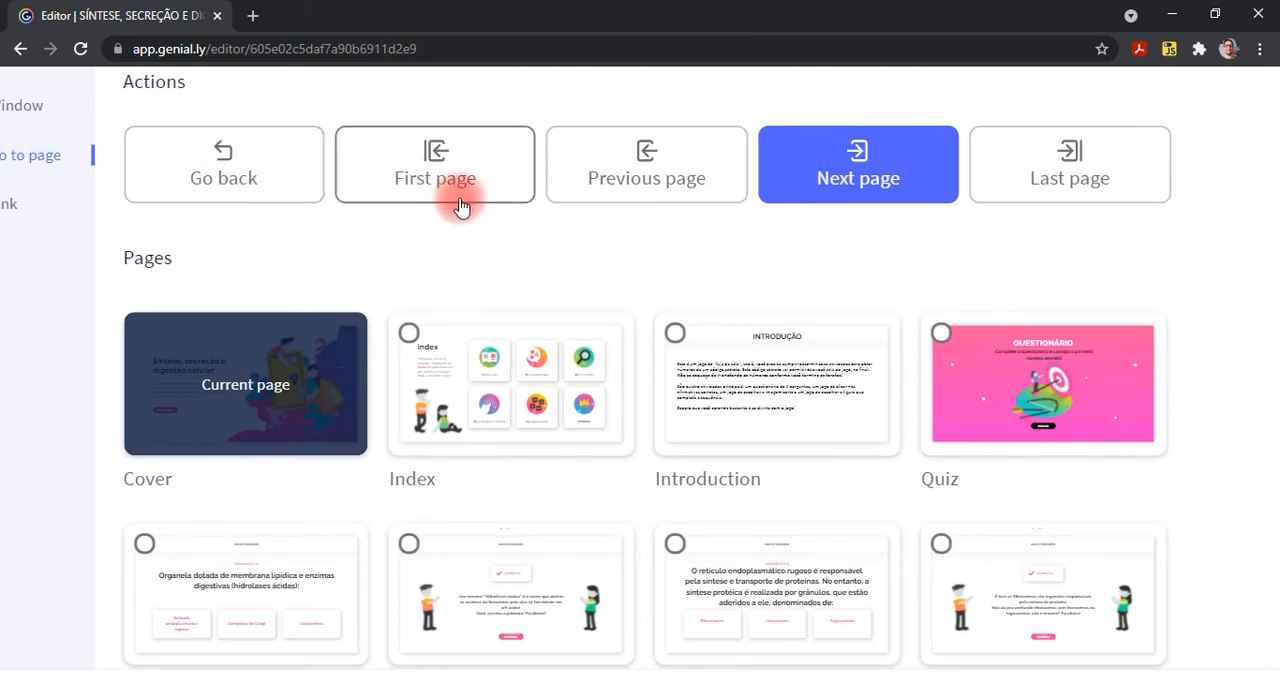
click(662, 152)
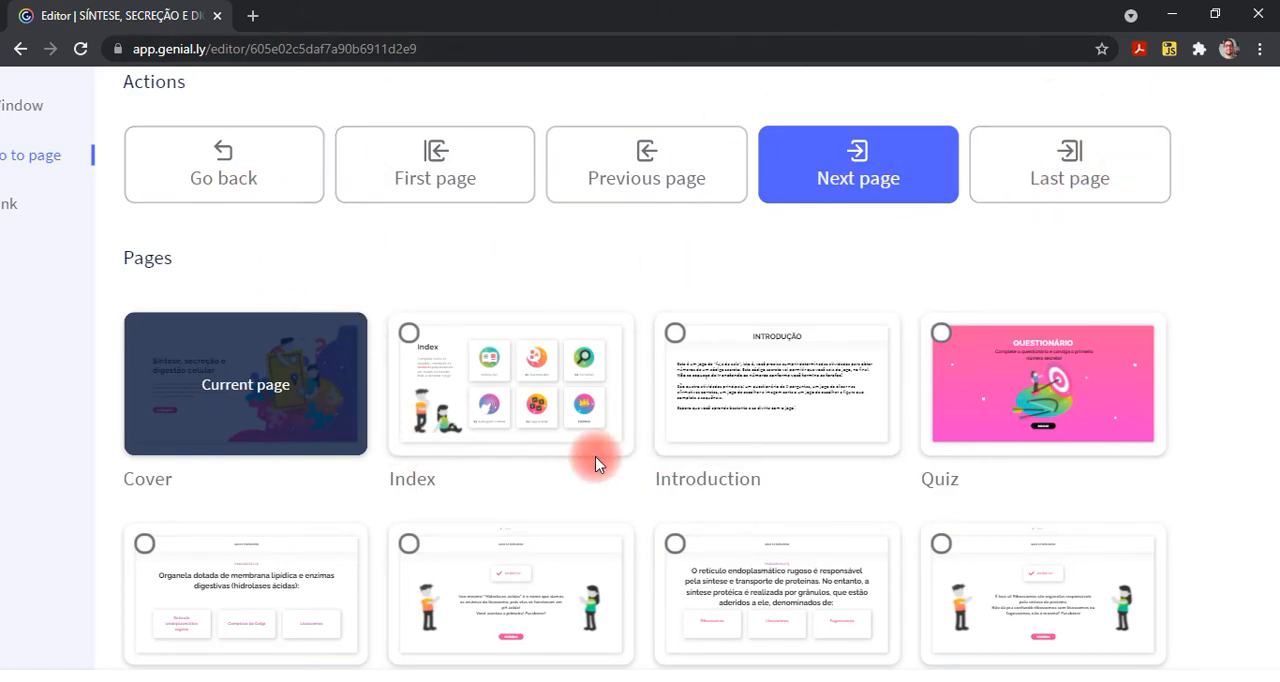
- Look through the pages the "COMEÇAR!" button can link to and close its interactivity settings without saving
scroll(595, 456, down, 1)
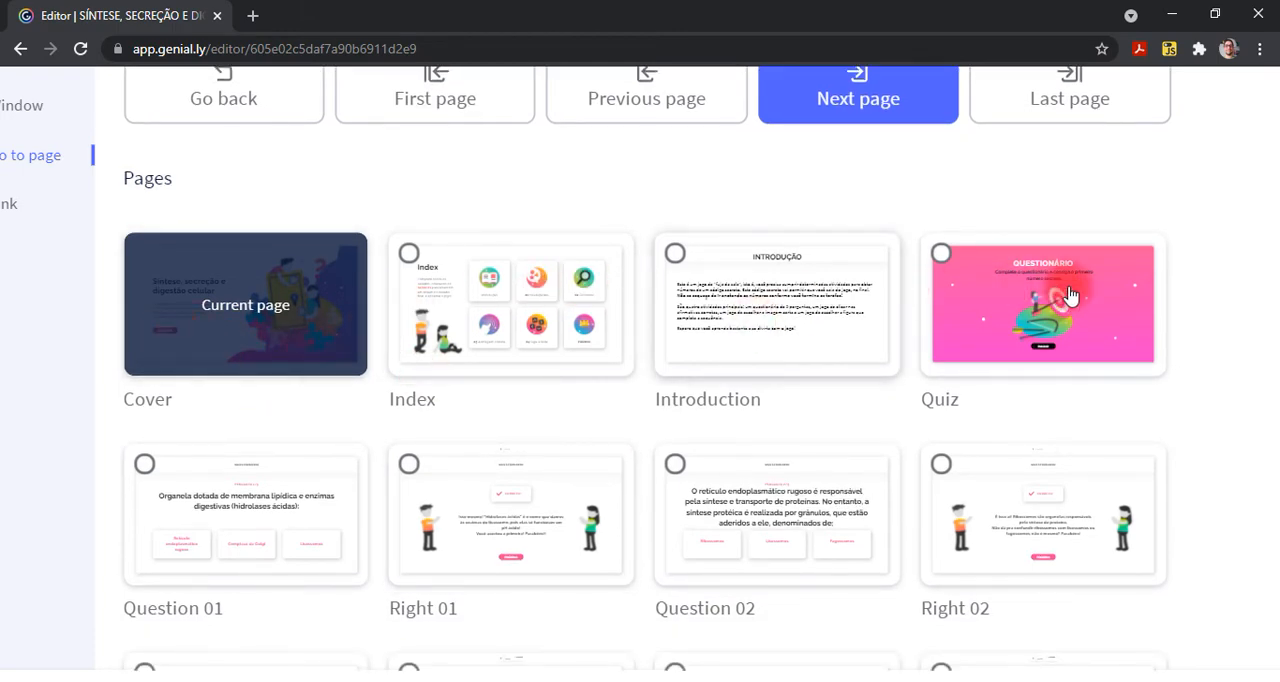
scroll(760, 450, down, 2)
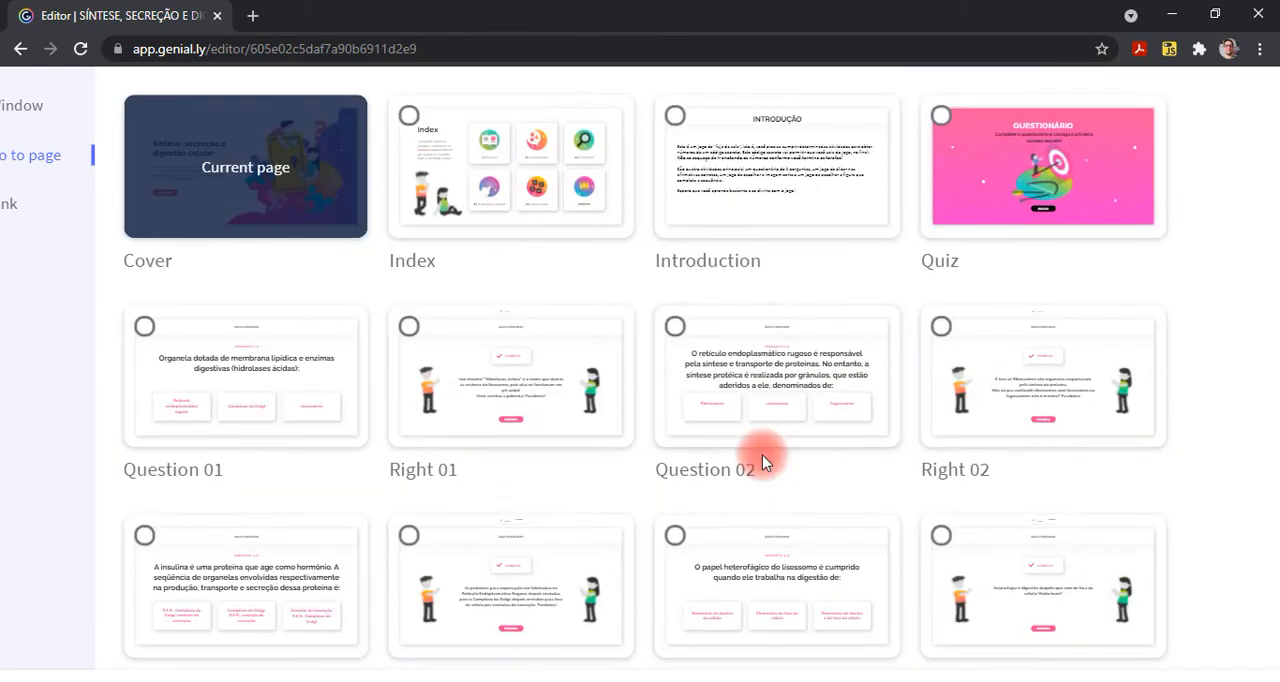
scroll(762, 454, up, 3)
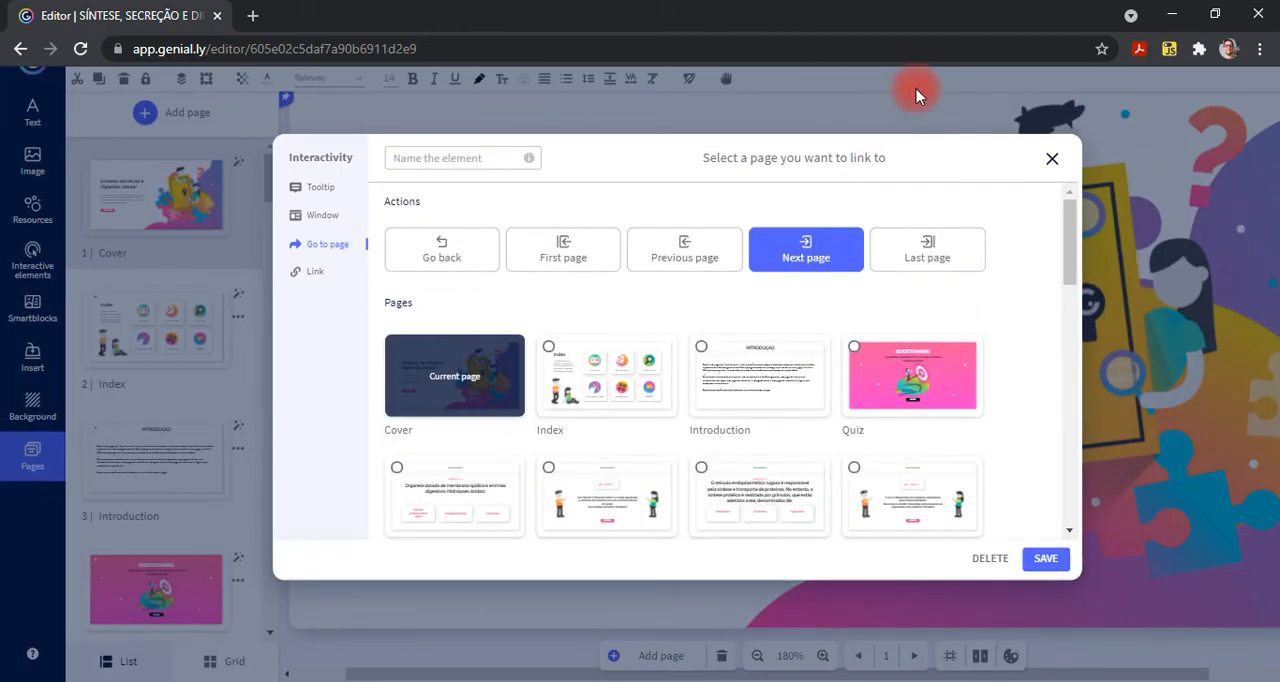
click(1051, 158)
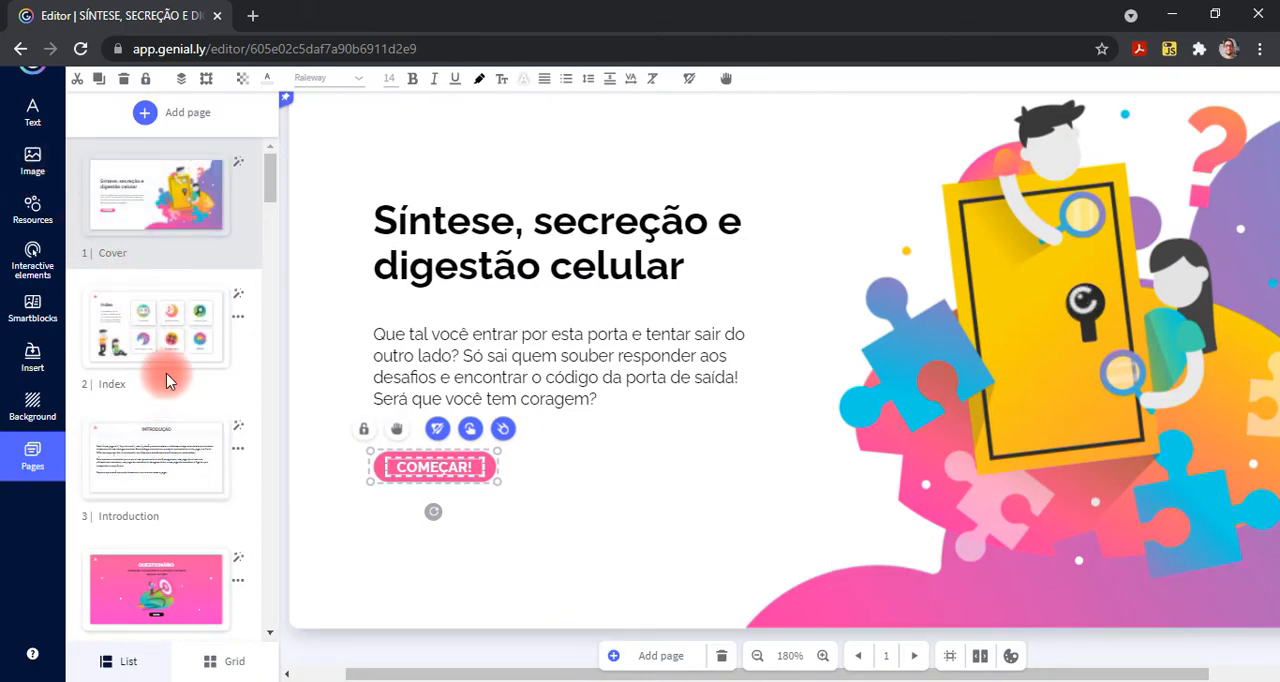
- Compare the Index page with the cover, check the "COMEÇAR!" button's Go to page link, and close its settings without saving
click(190, 362)
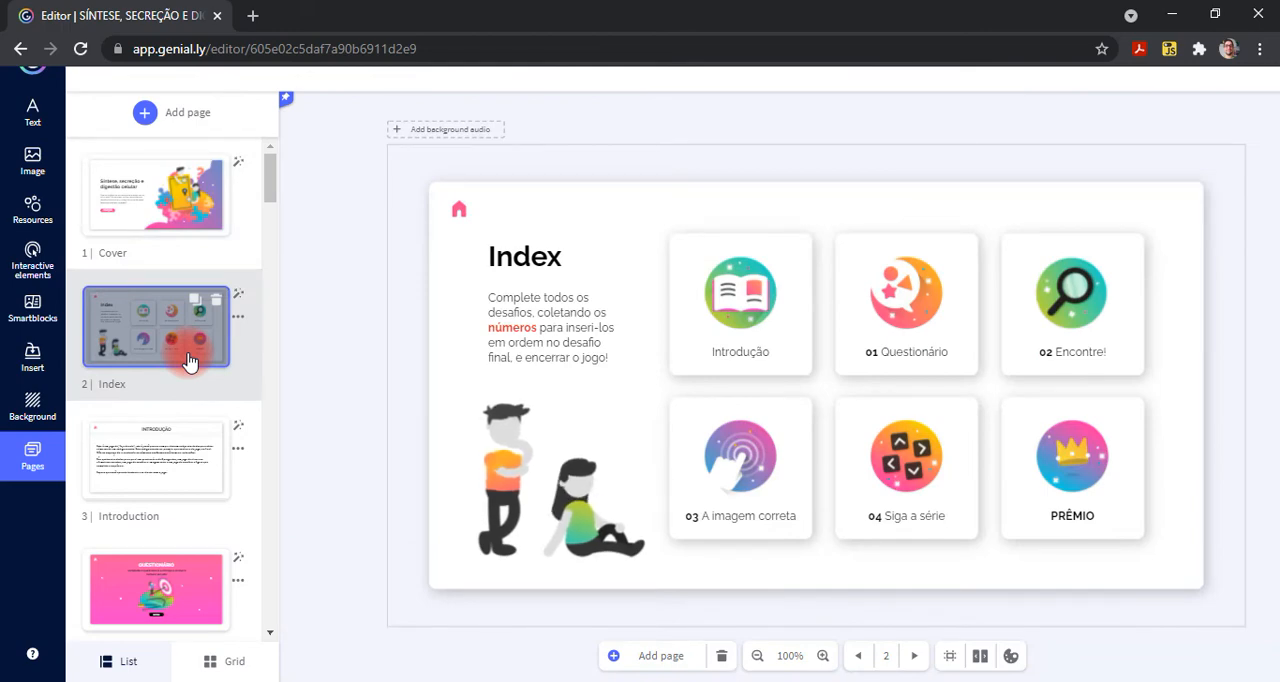
click(153, 220)
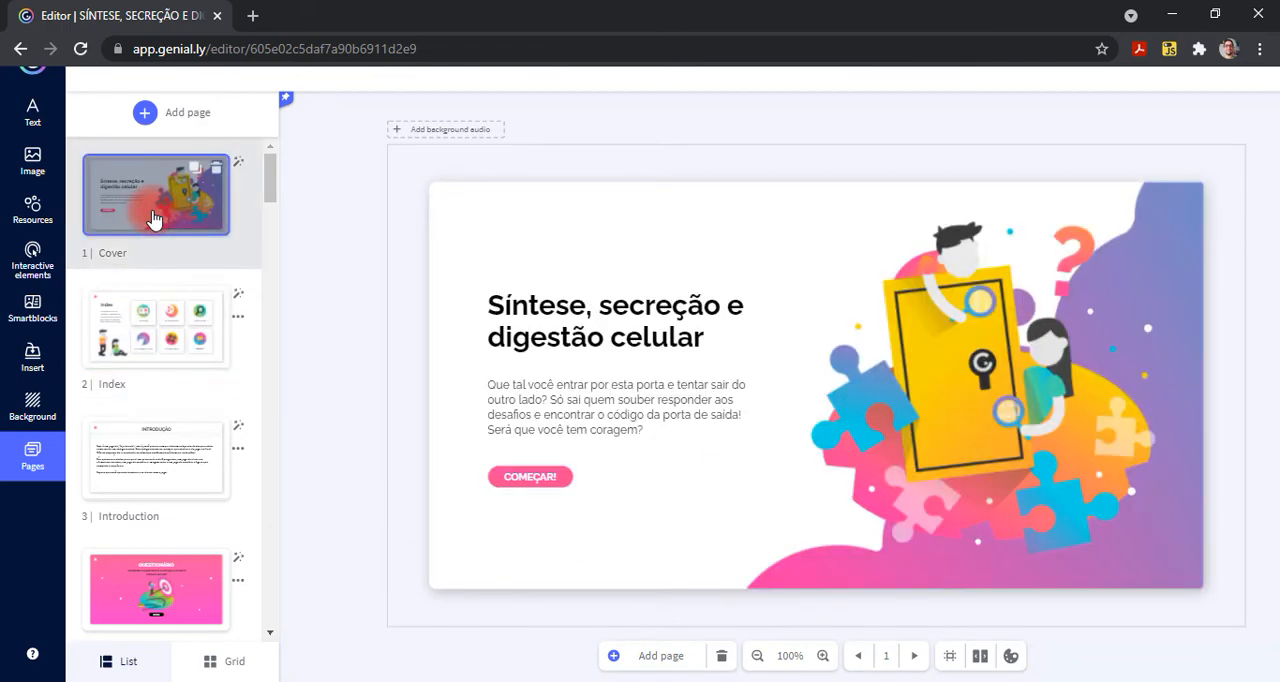
click(529, 477)
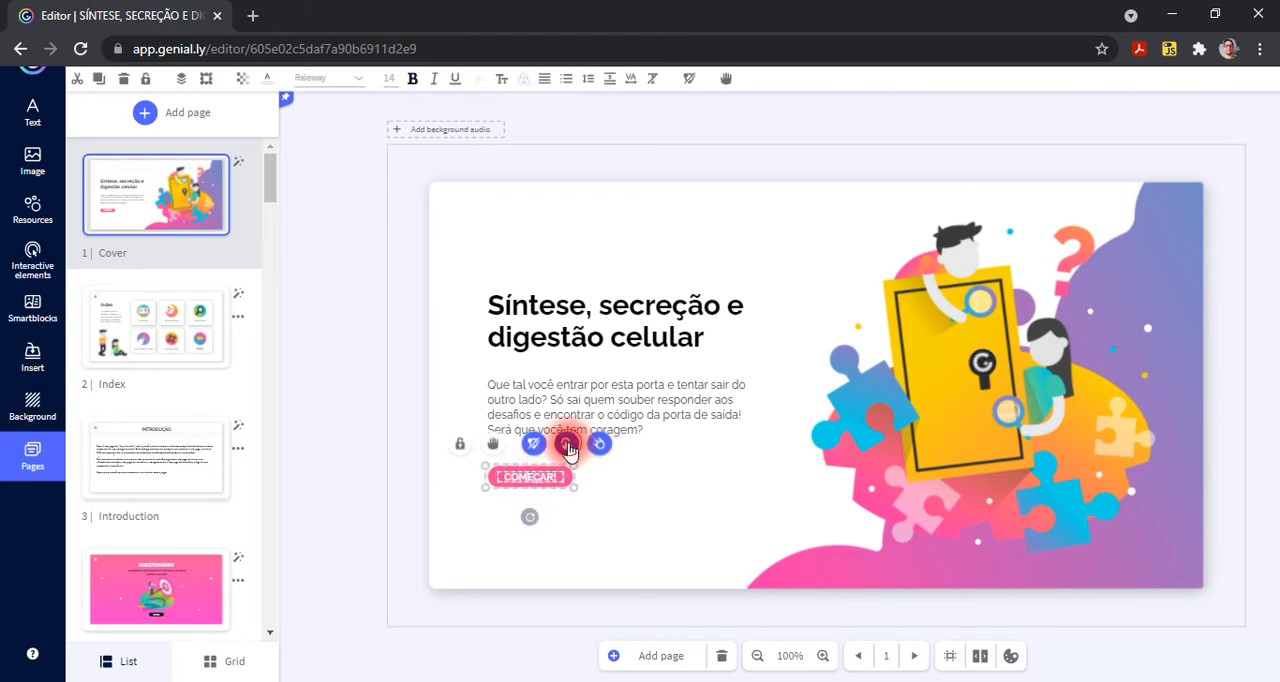
click(567, 445)
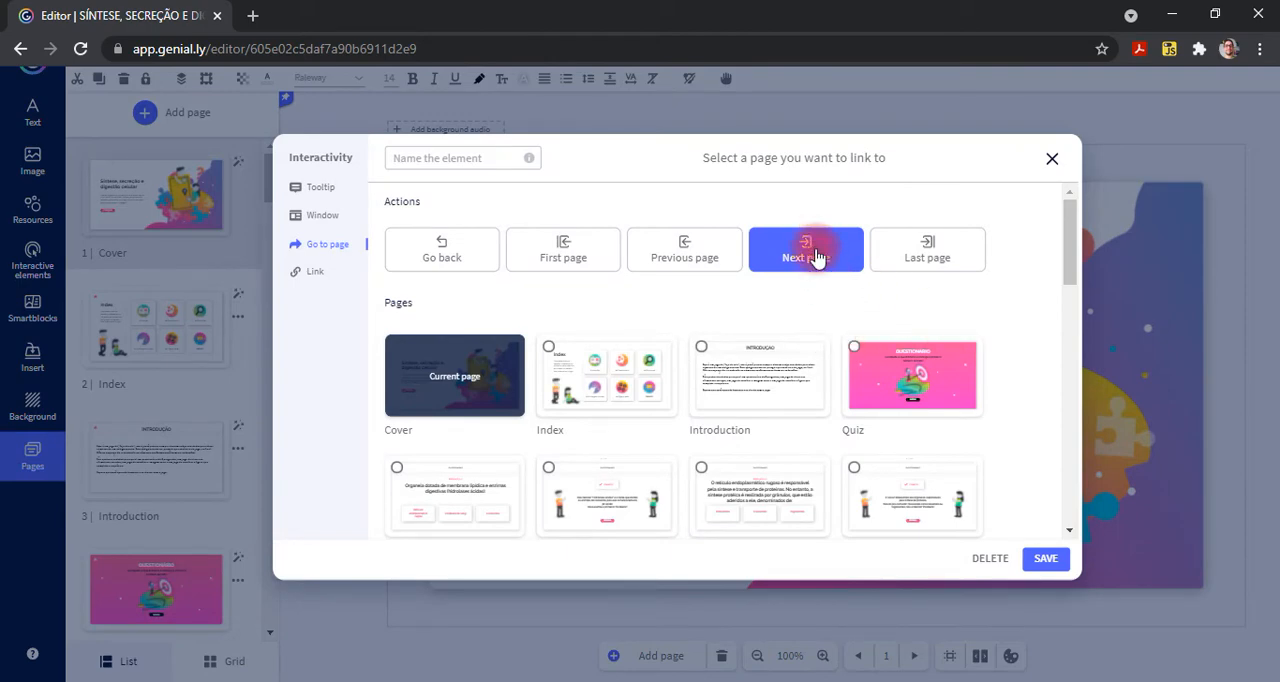
click(605, 378)
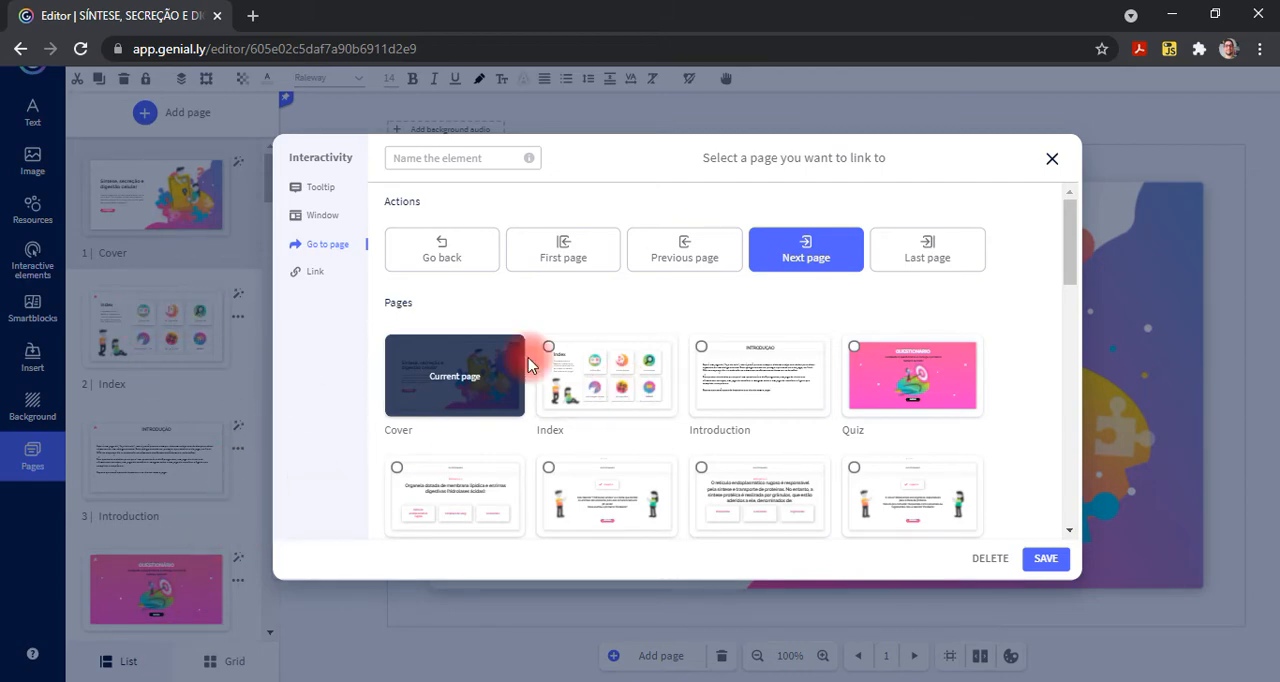
click(1052, 160)
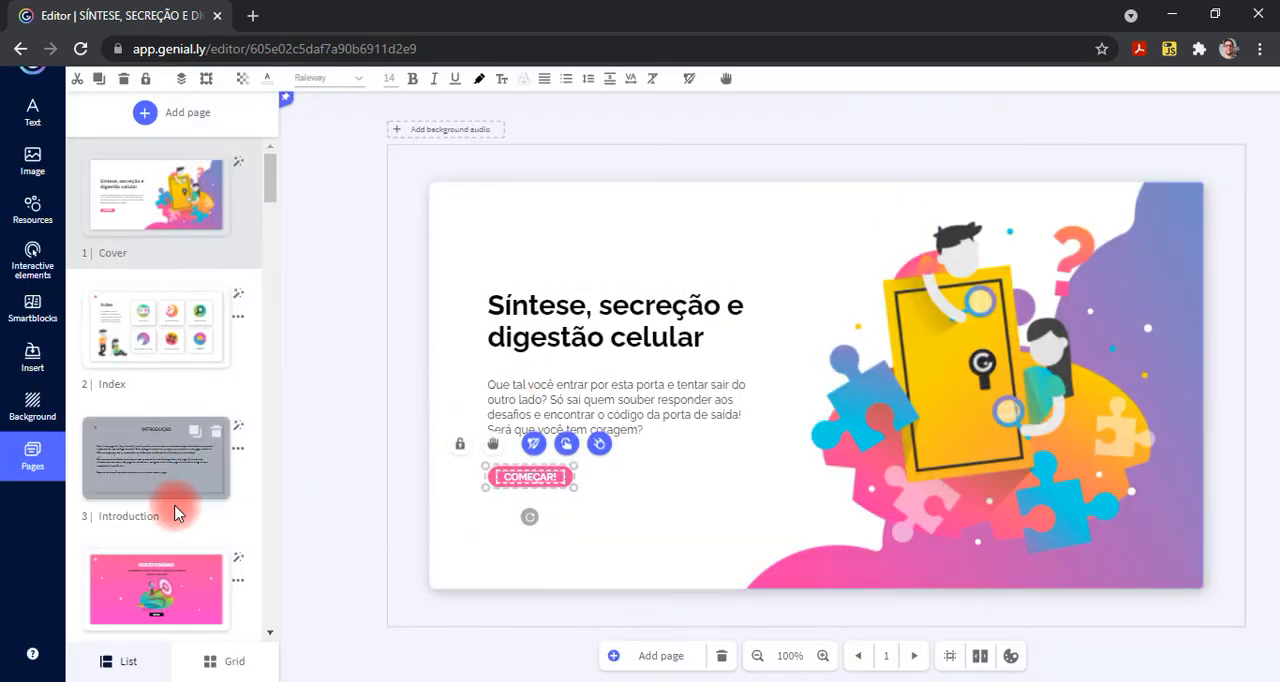
- On the Index page, examine which page the "01 Questionário" card links to and close its interactivity settings without saving
scroll(168, 515, down, 1)
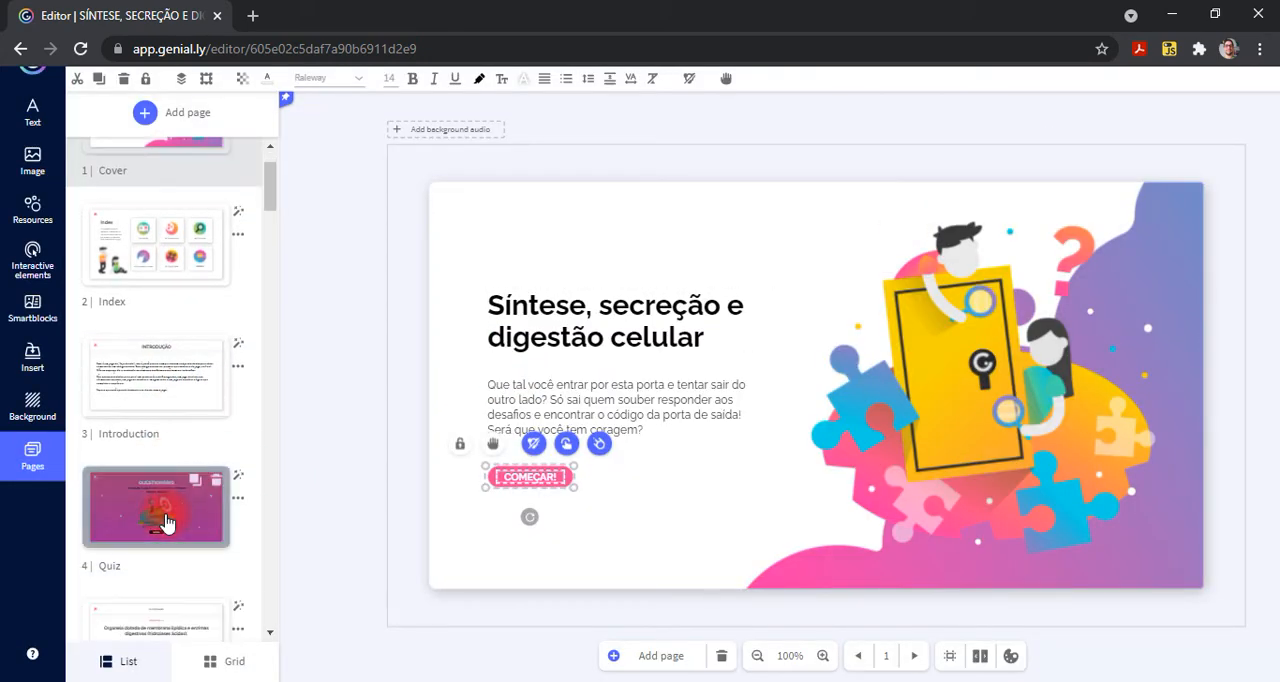
click(173, 272)
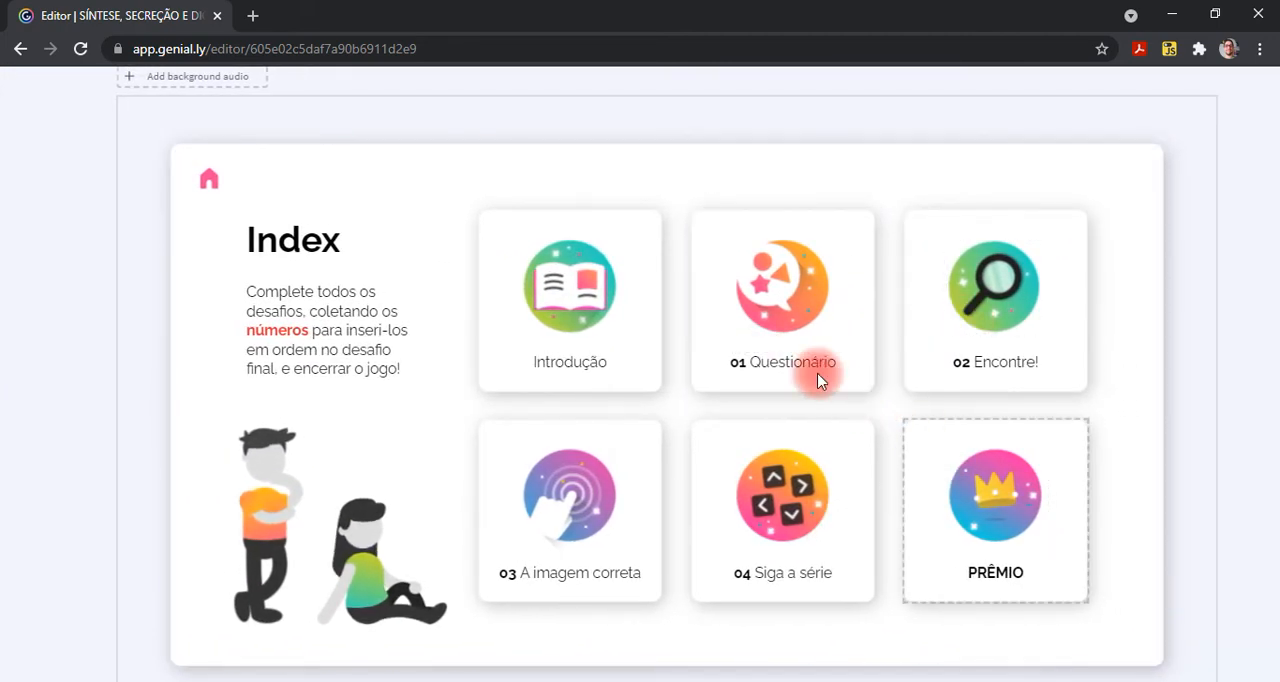
click(788, 290)
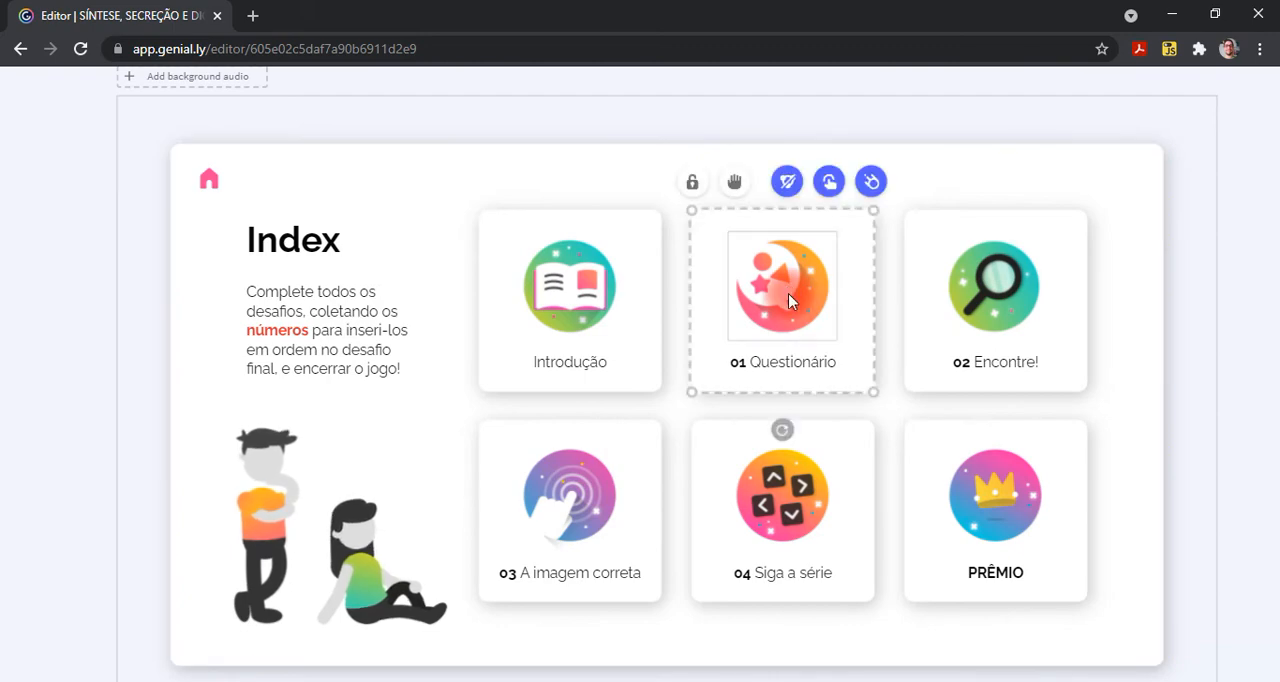
click(833, 182)
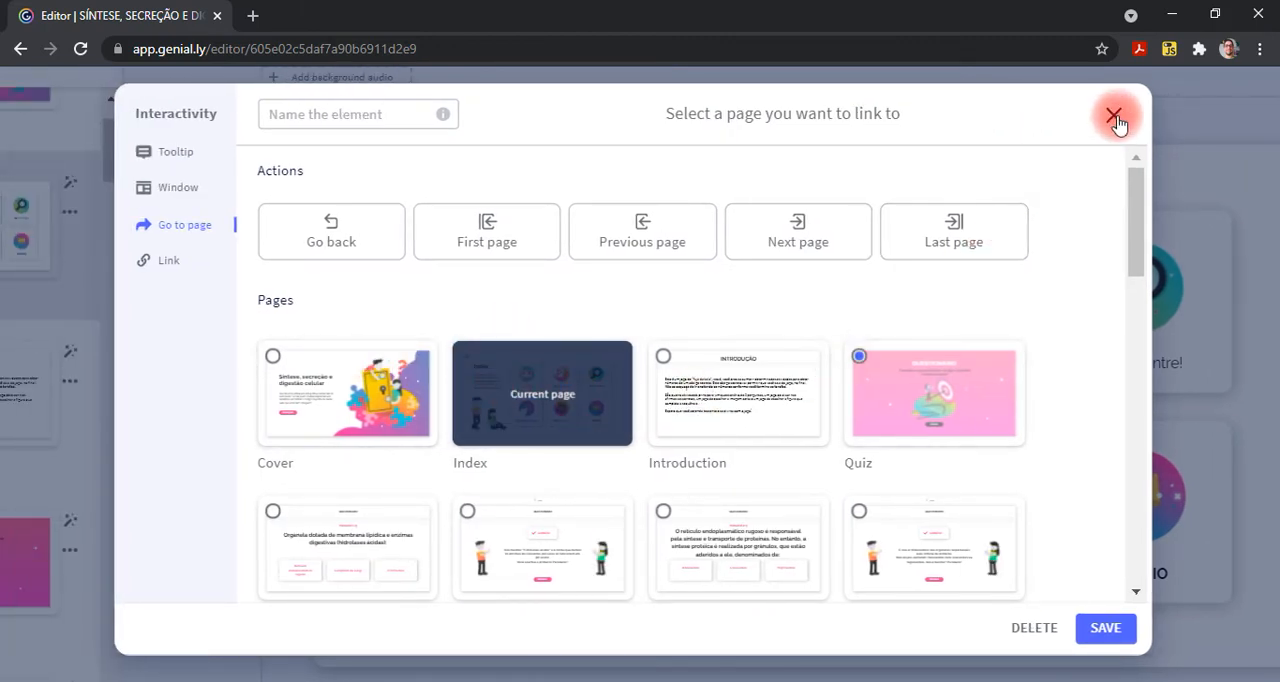
scroll(994, 370, down, 5)
scroll(994, 375, down, 3)
scroll(996, 378, up, 3)
scroll(994, 377, up, 5)
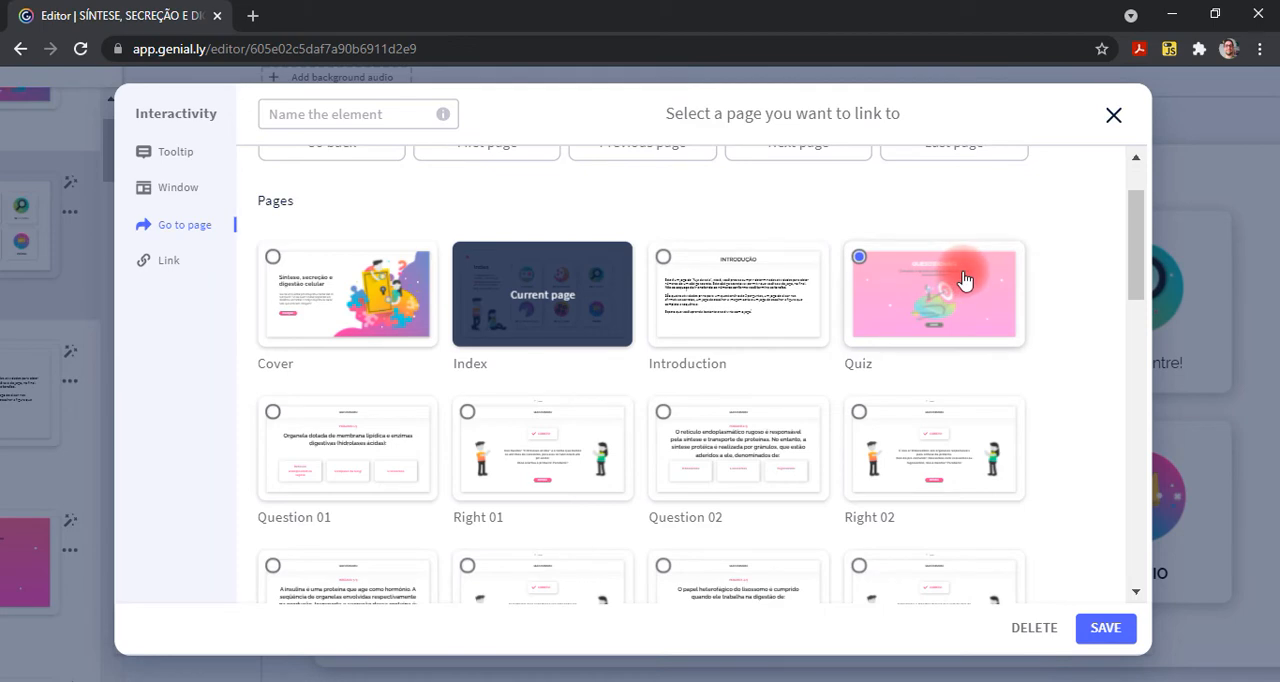
click(1110, 117)
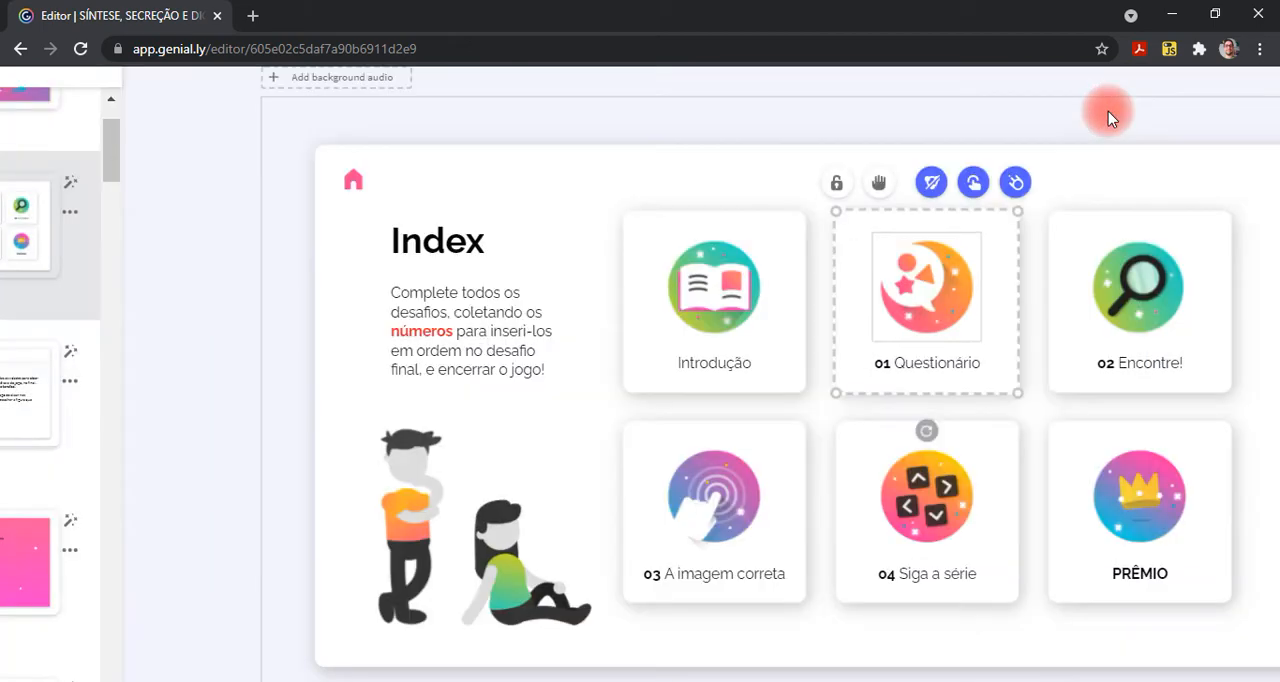
- Examine which page the "02 Encontre!" card links to and close its interactivity settings without saving
click(1150, 299)
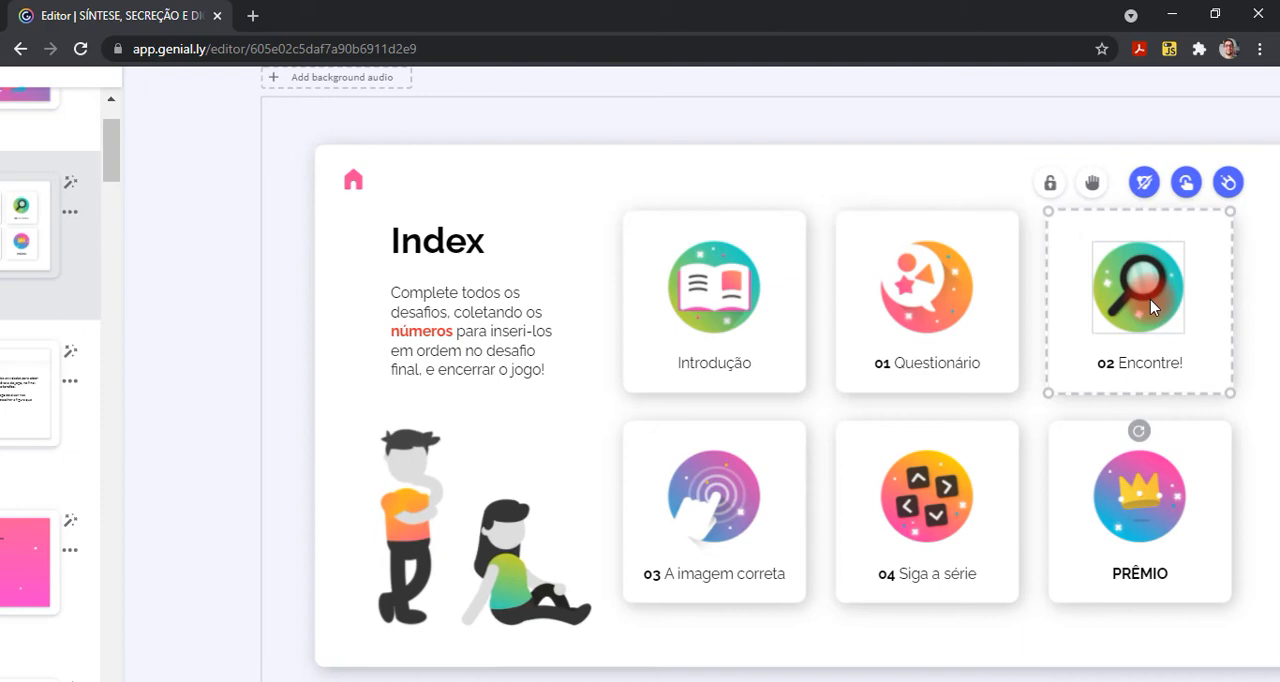
click(1187, 190)
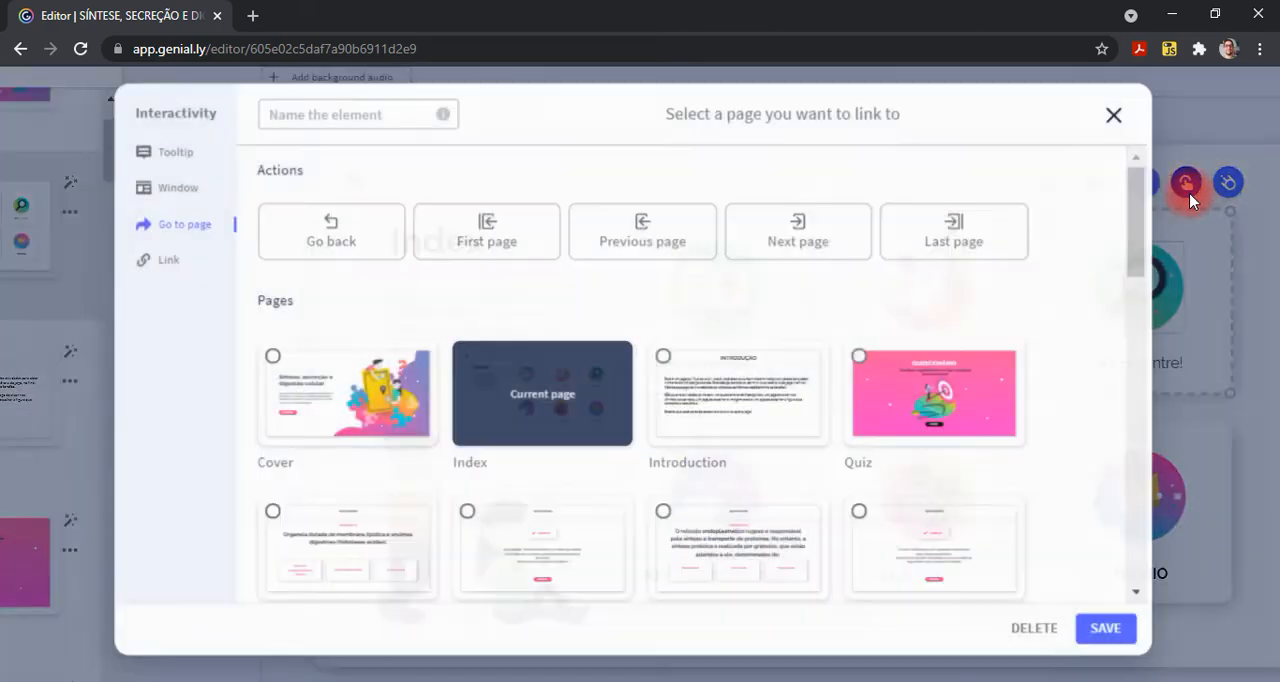
scroll(685, 457, down, 2)
scroll(685, 457, down, 3)
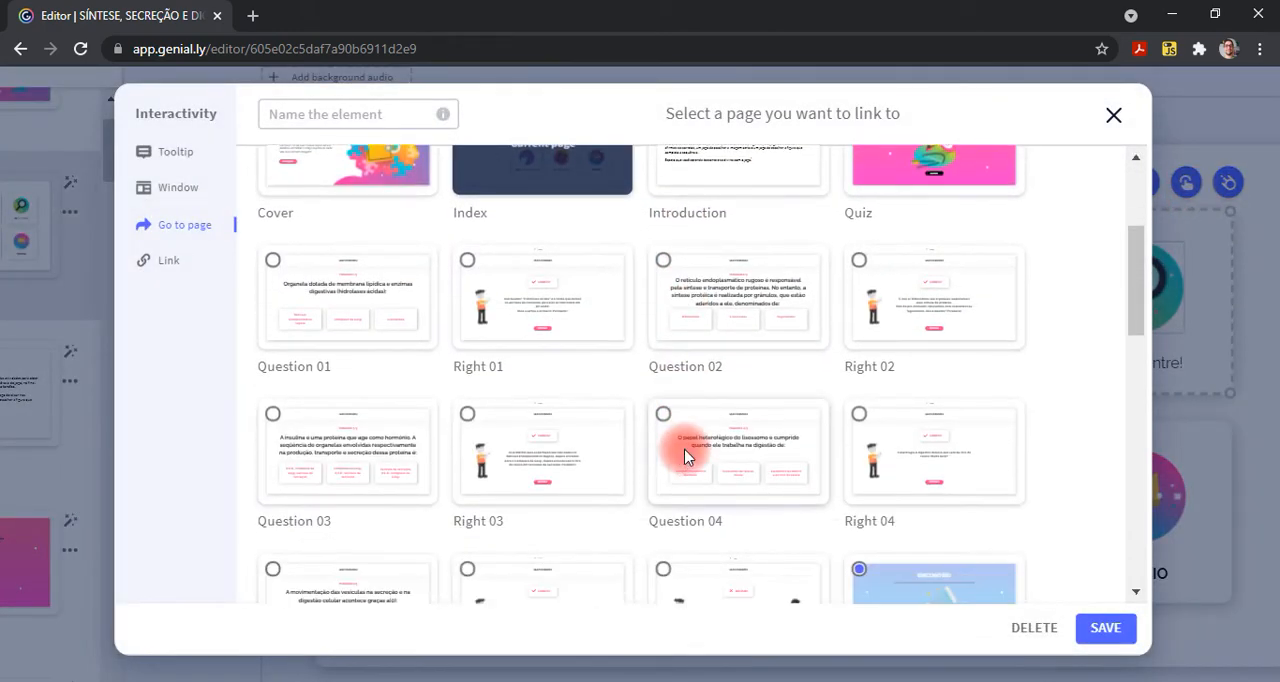
click(857, 486)
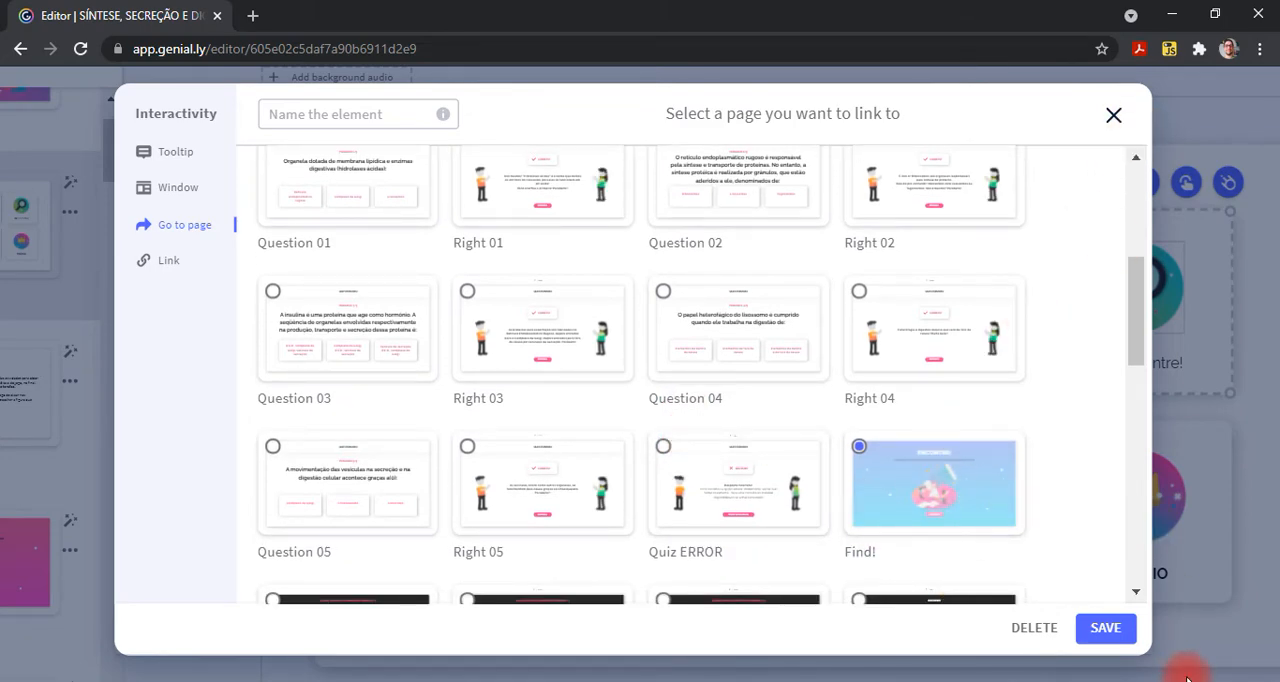
click(1114, 116)
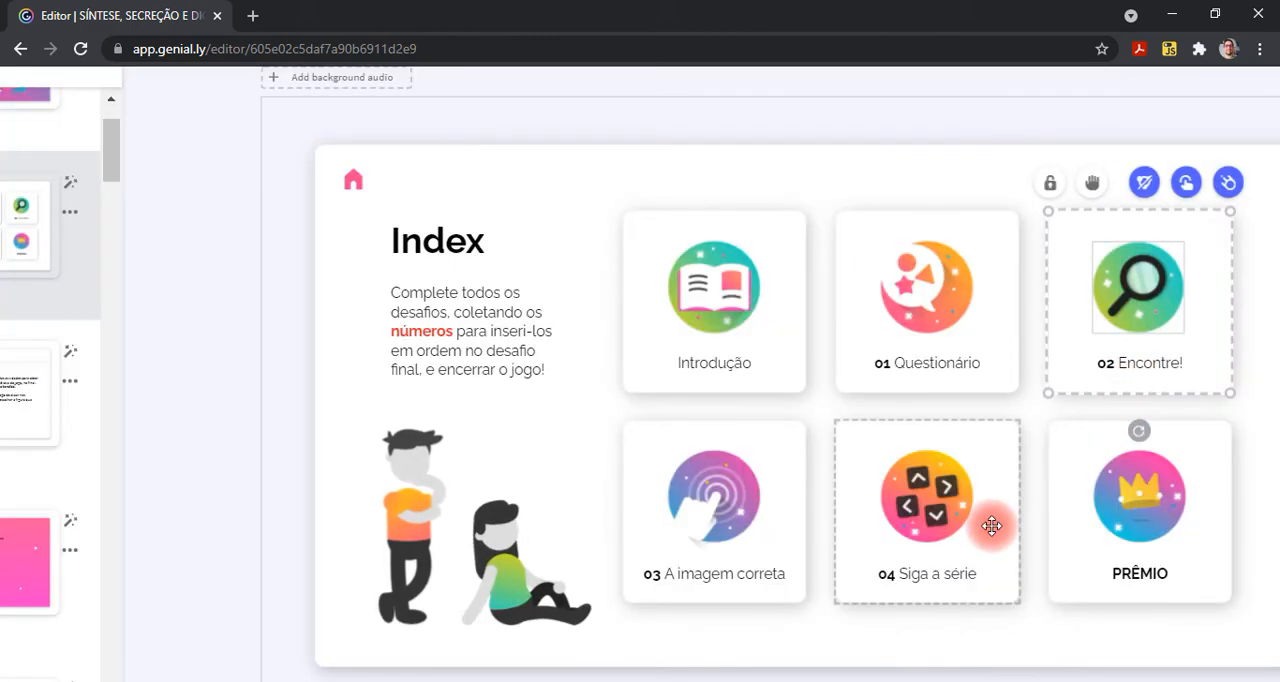
- Examine which page the "PRÊMIO" card links to and close its interactivity settings without saving
click(1134, 509)
click(1189, 398)
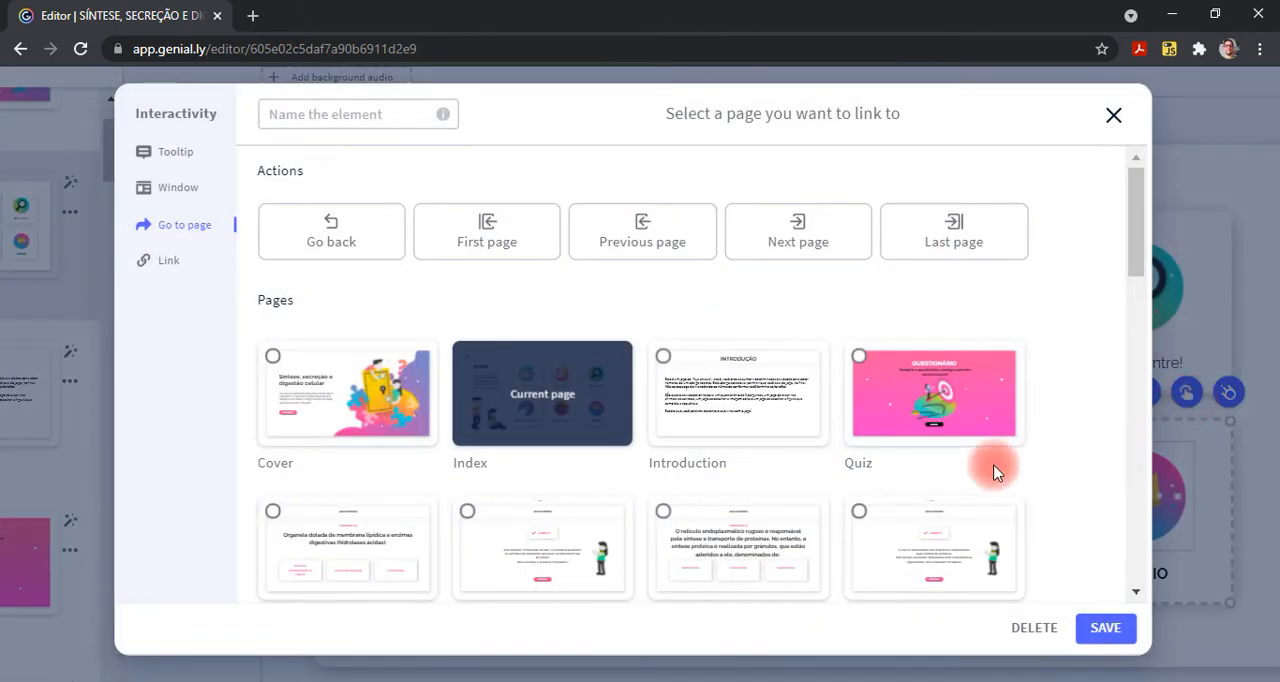
scroll(914, 472, down, 10)
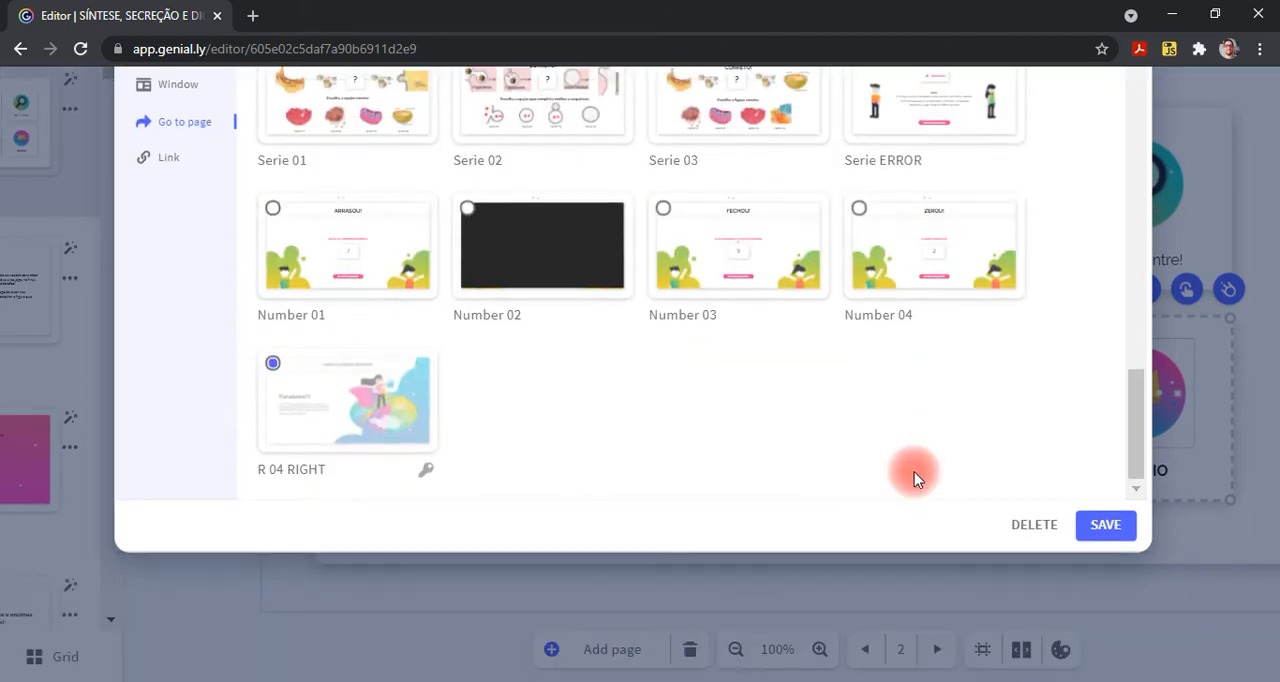
scroll(914, 472, up, 1)
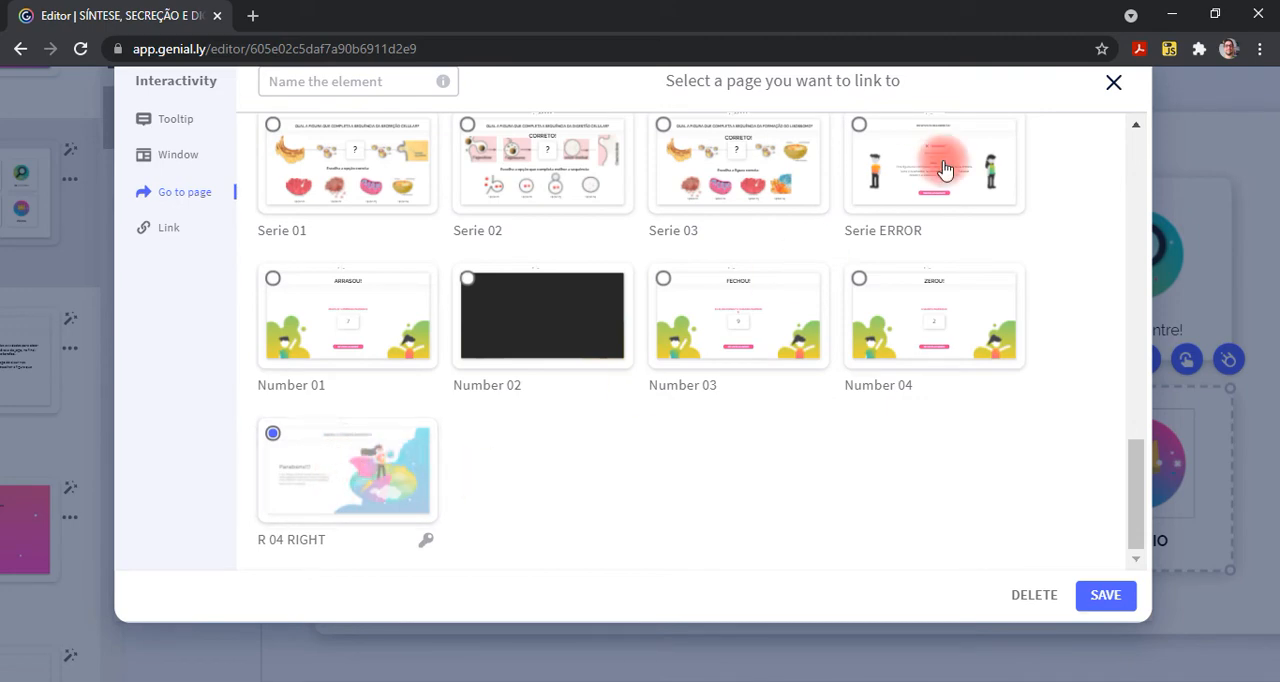
click(1113, 82)
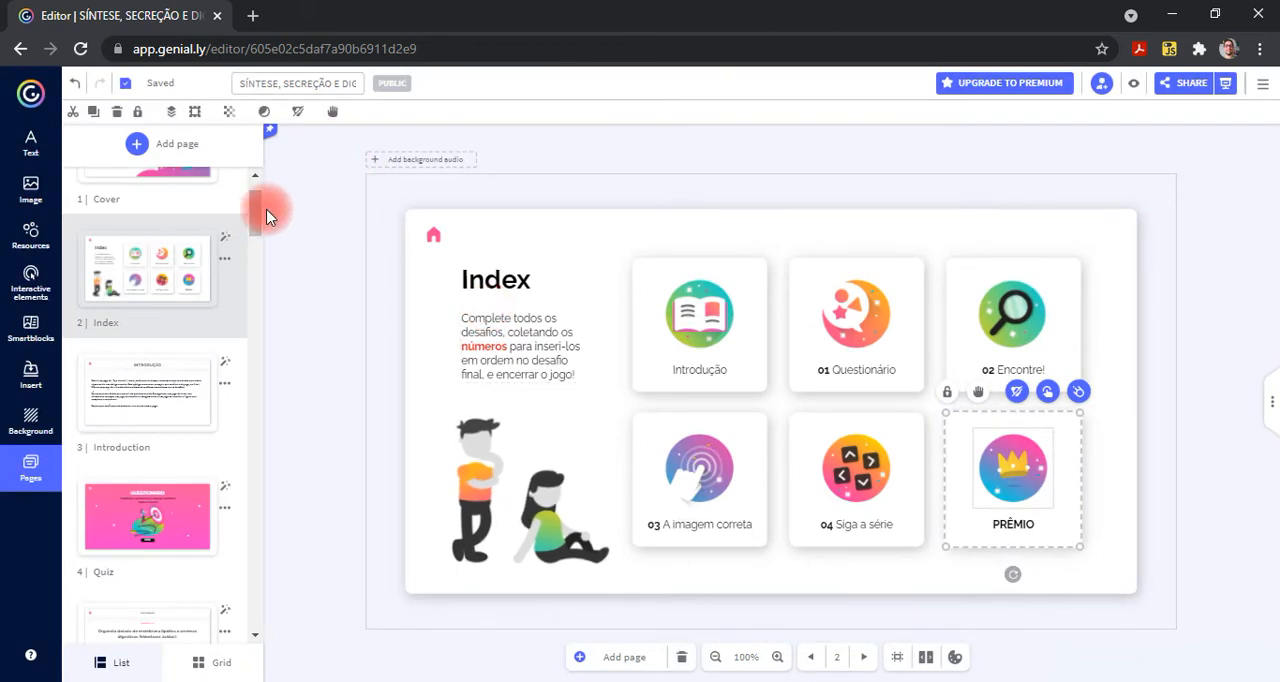
- Open the password options of the game's last page, R 04 RIGHT
drag(255, 217, 274, 635)
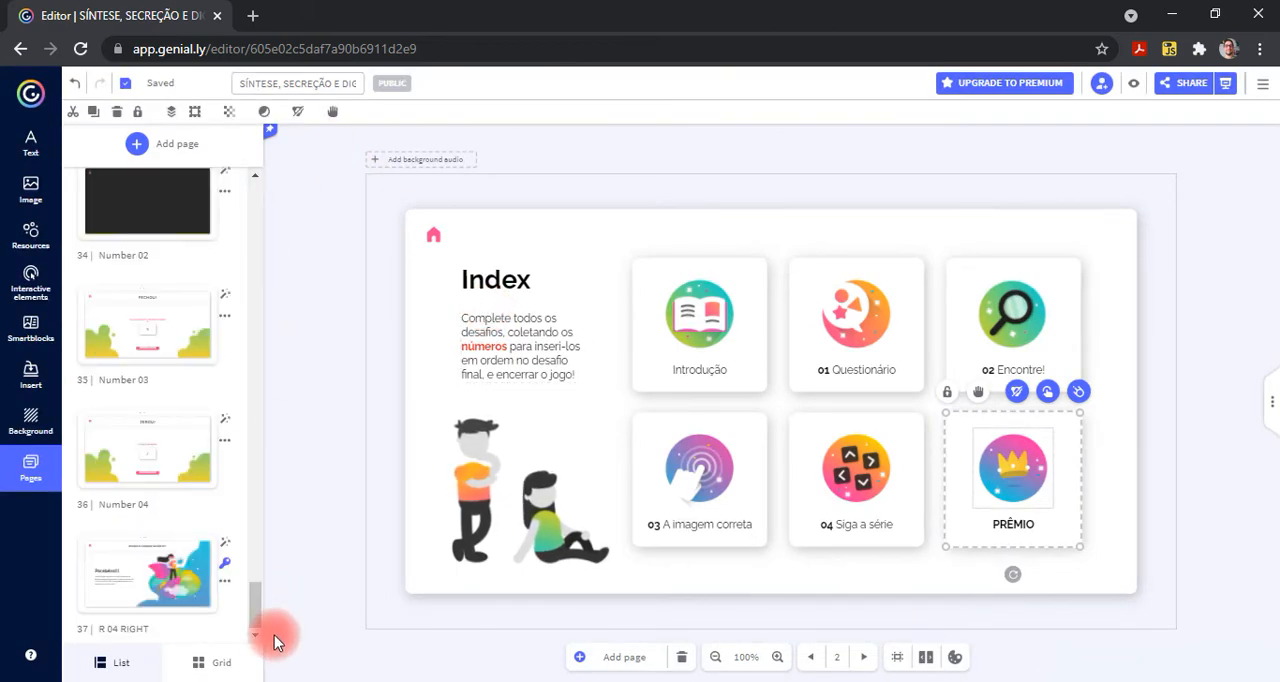
click(228, 566)
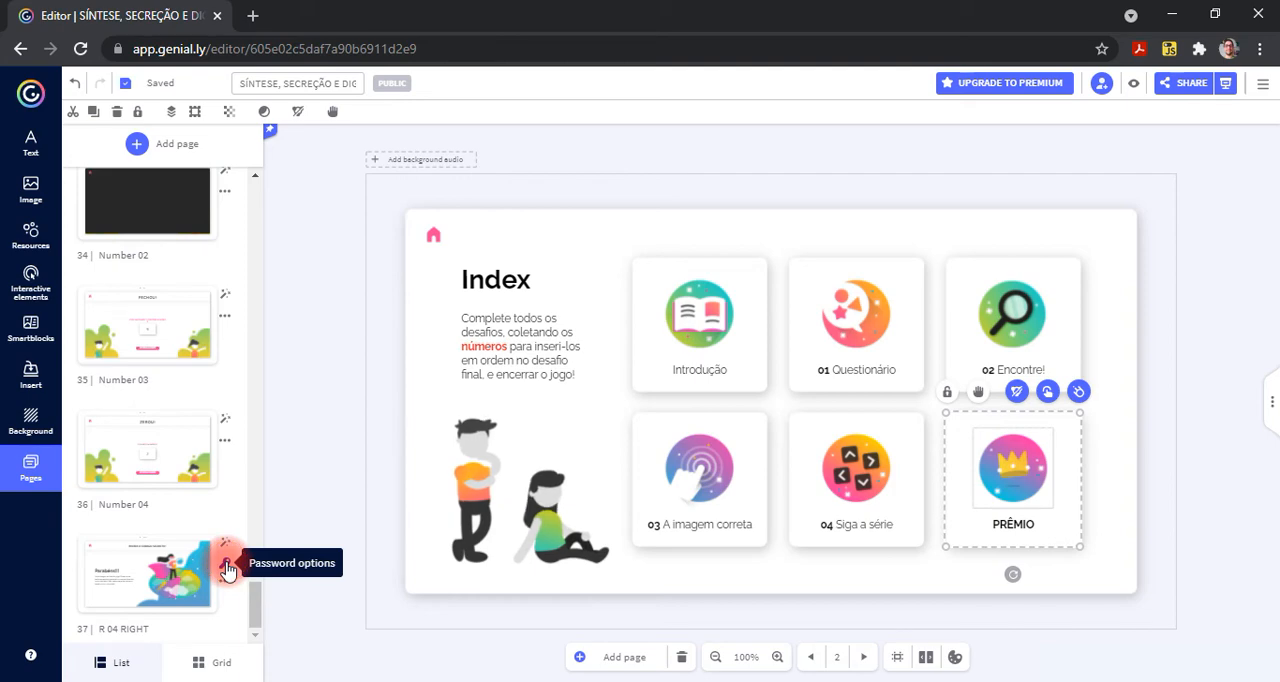
click(228, 568)
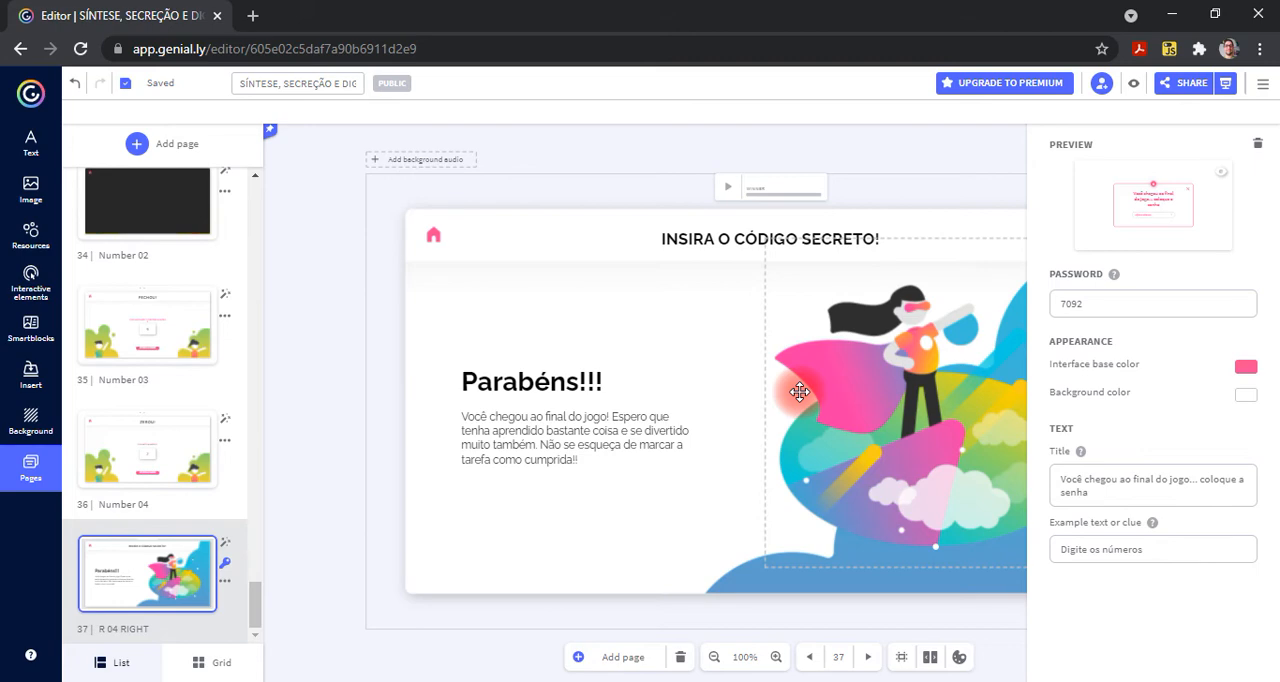
- Open the Number 04 page and inspect the text of its number card without changing it
click(160, 458)
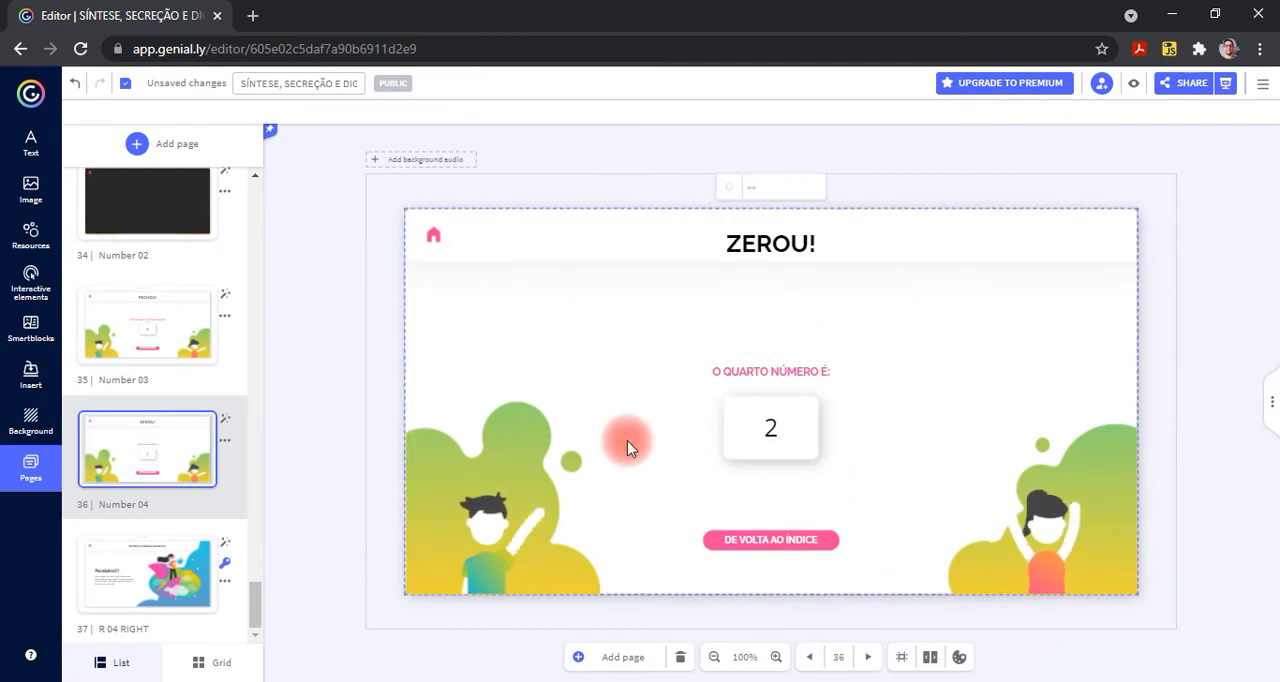
click(771, 425)
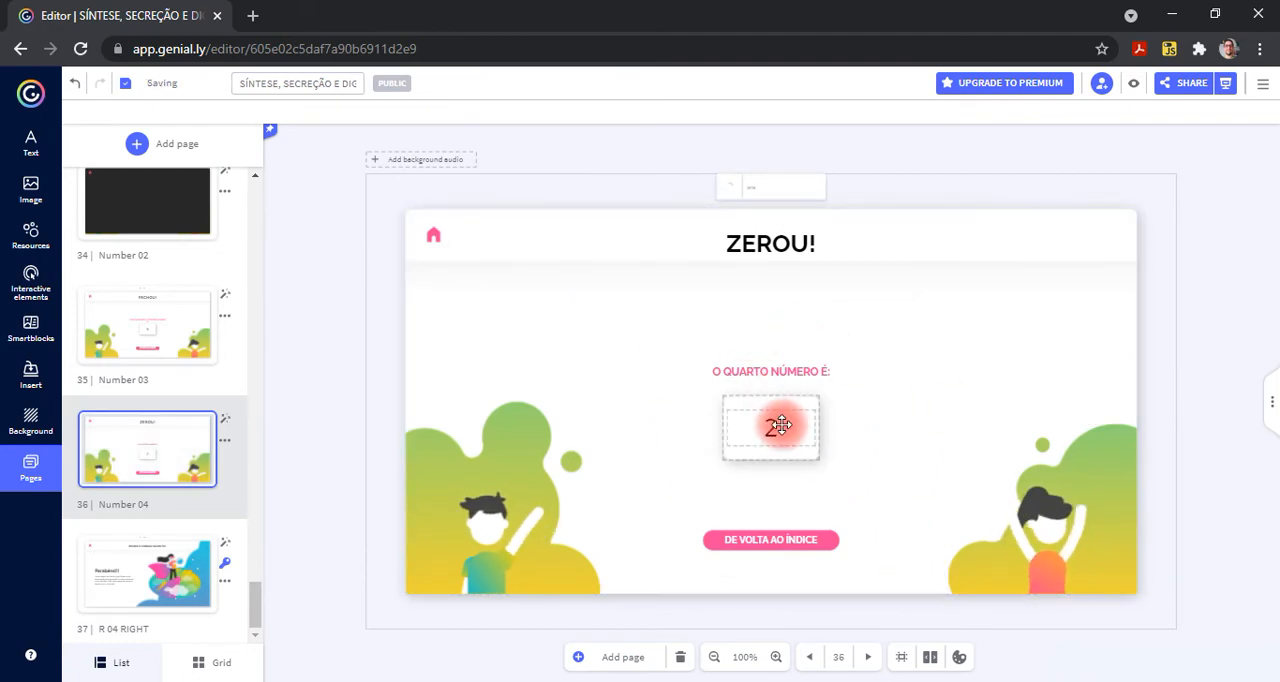
click(777, 424)
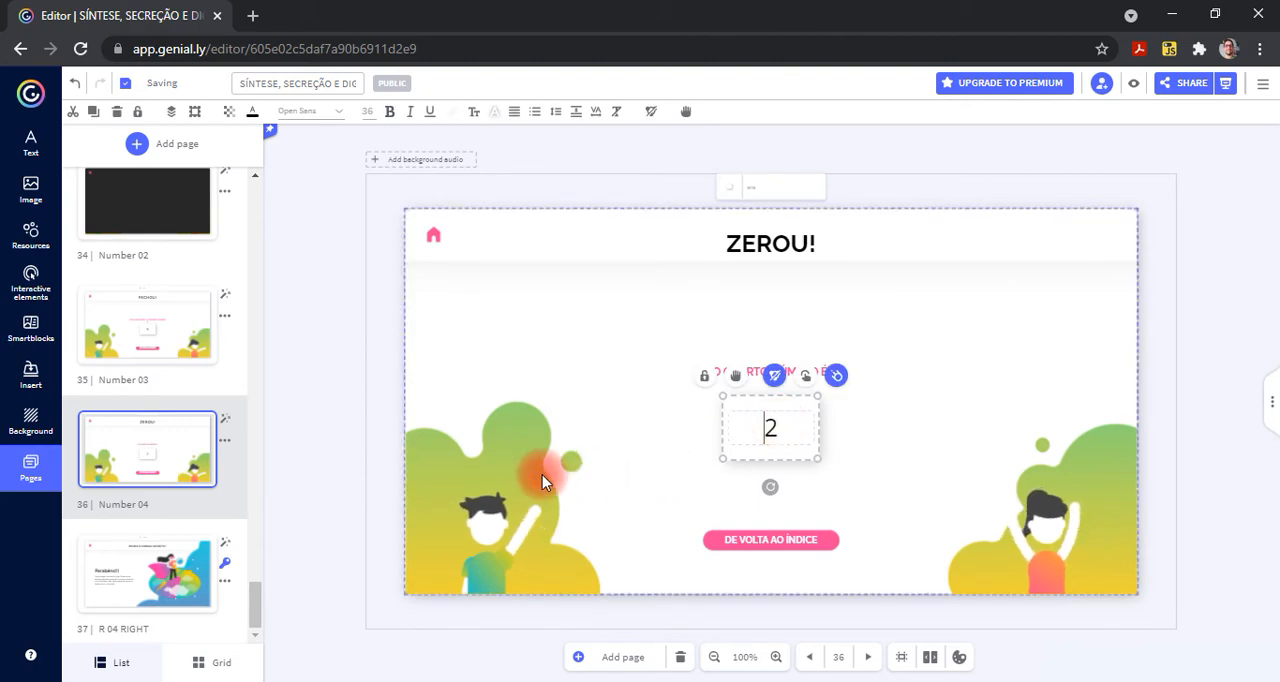
click(319, 440)
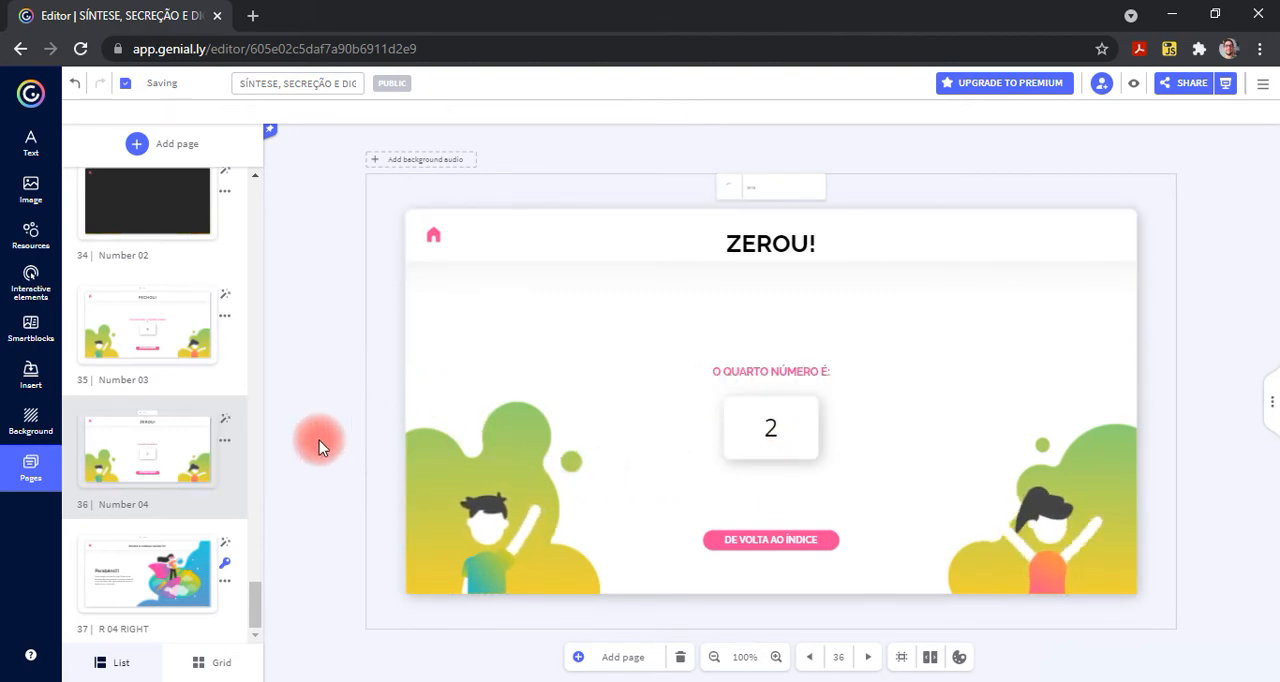
- Return to the R 04 RIGHT page and examine its password settings, including the password's length limit, title and clue text
click(143, 594)
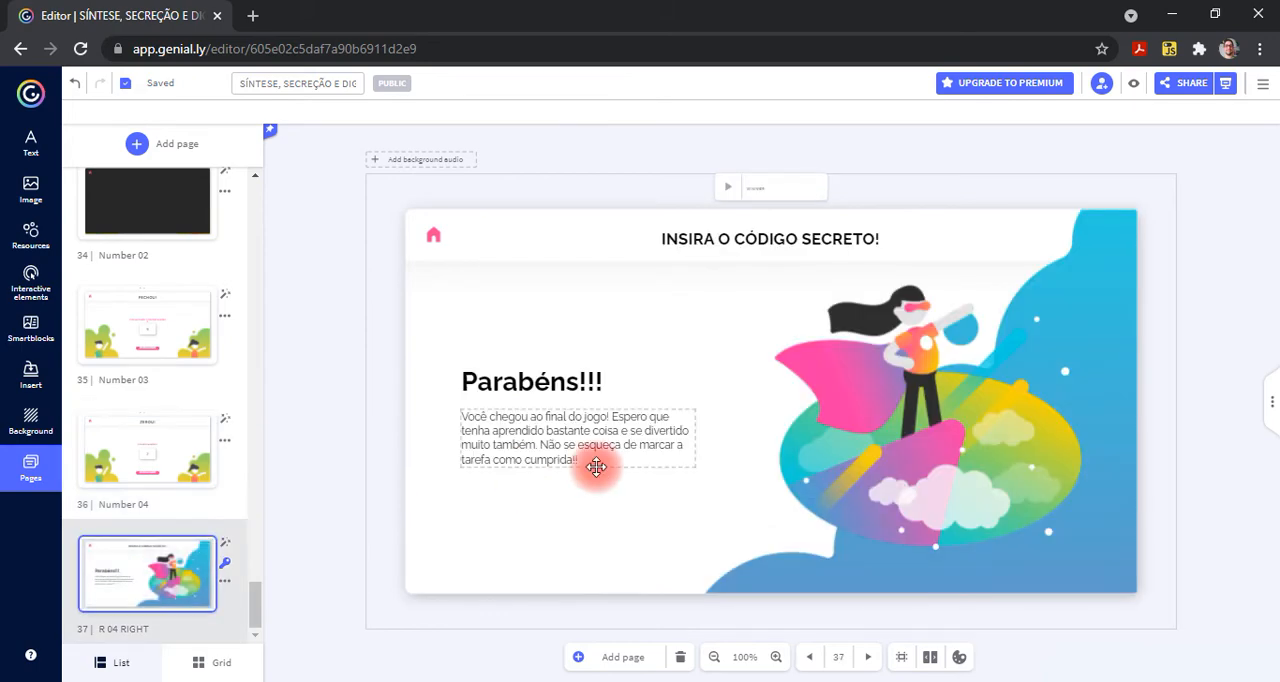
click(229, 570)
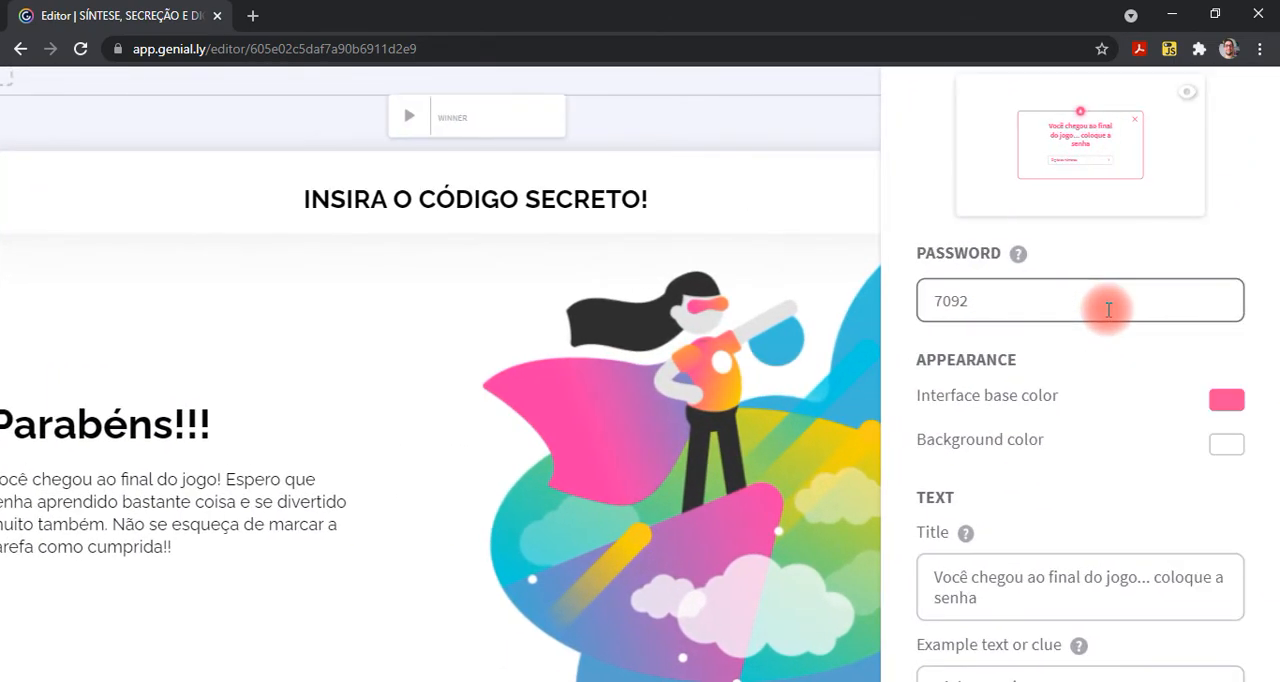
mouse_move(1020, 262)
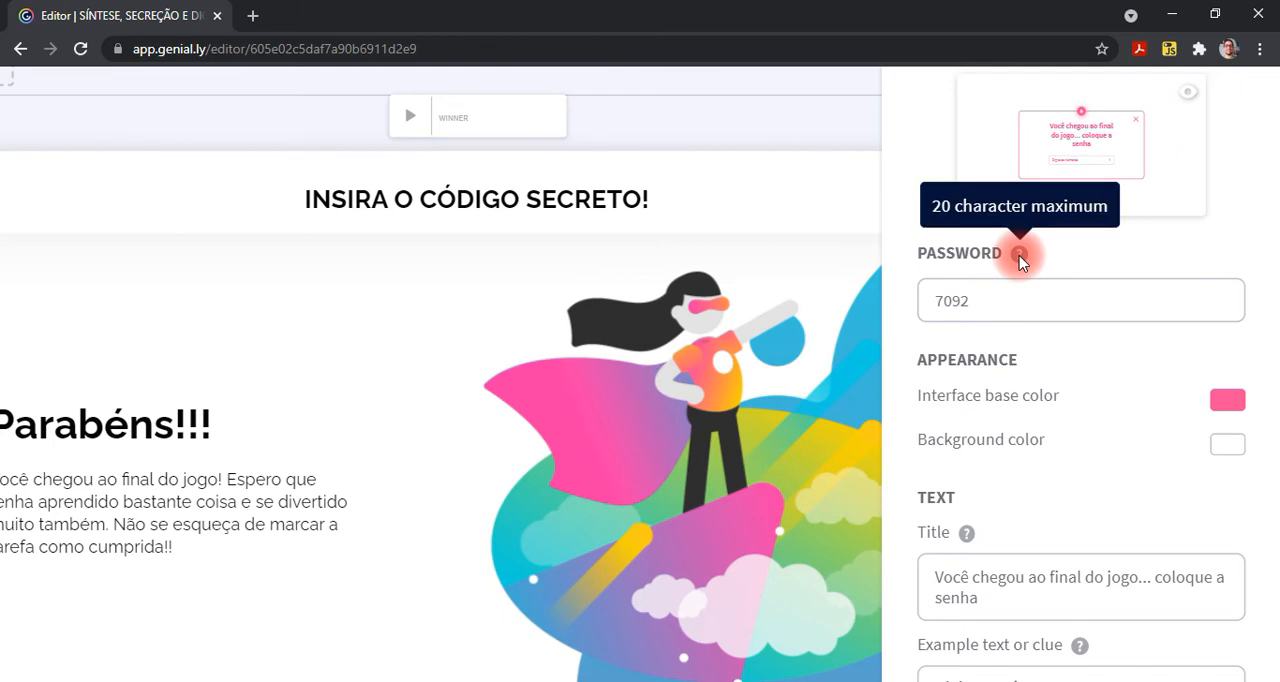
scroll(1034, 430, down, 3)
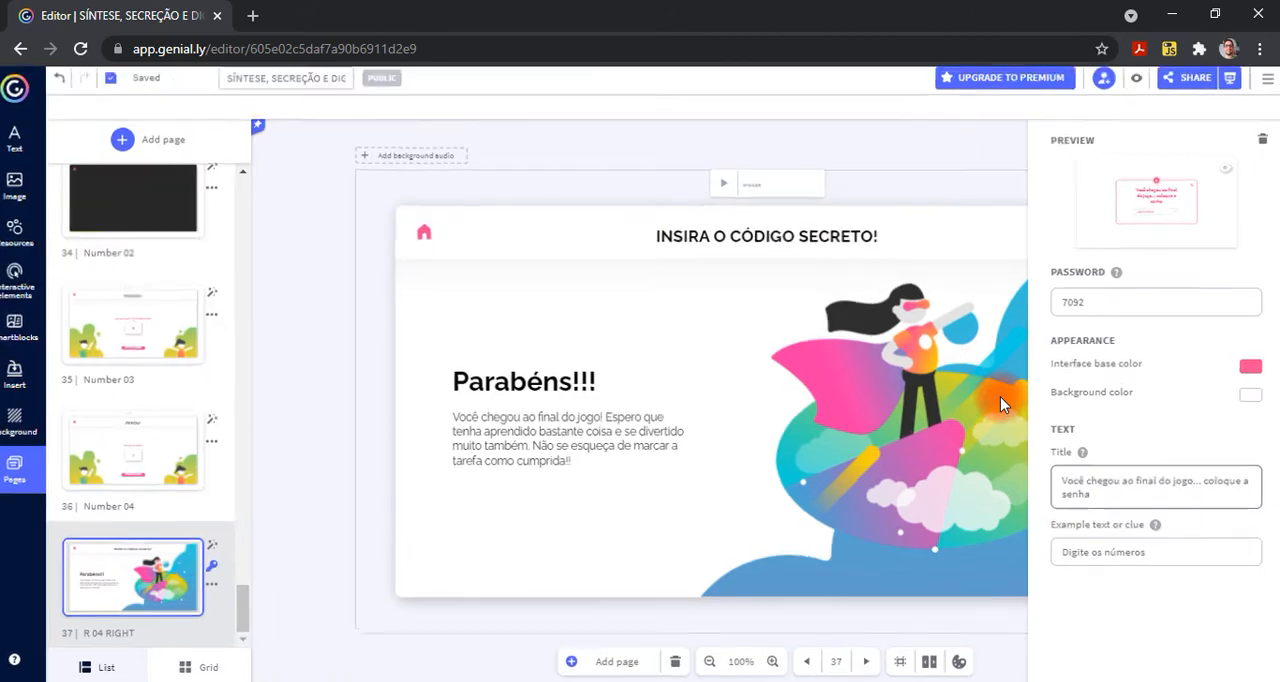
- Preview the R 04 RIGHT page's password screen, close the preview and reopen the page's password options
click(1133, 83)
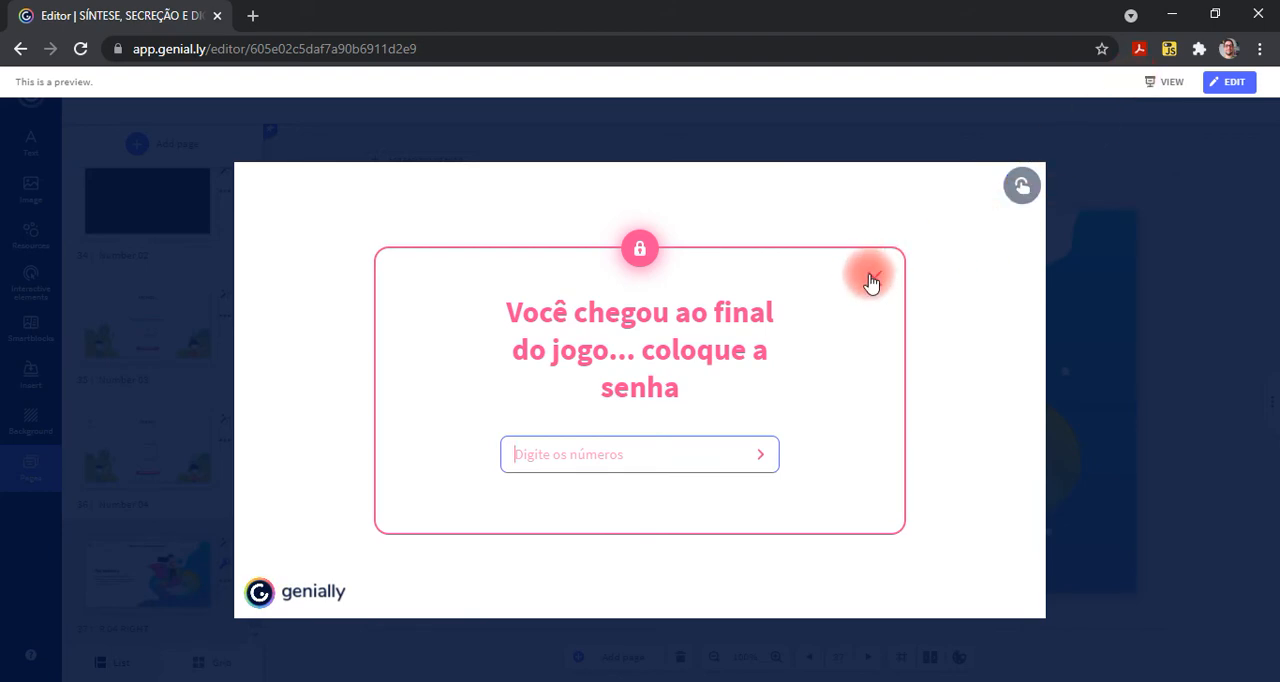
click(1093, 382)
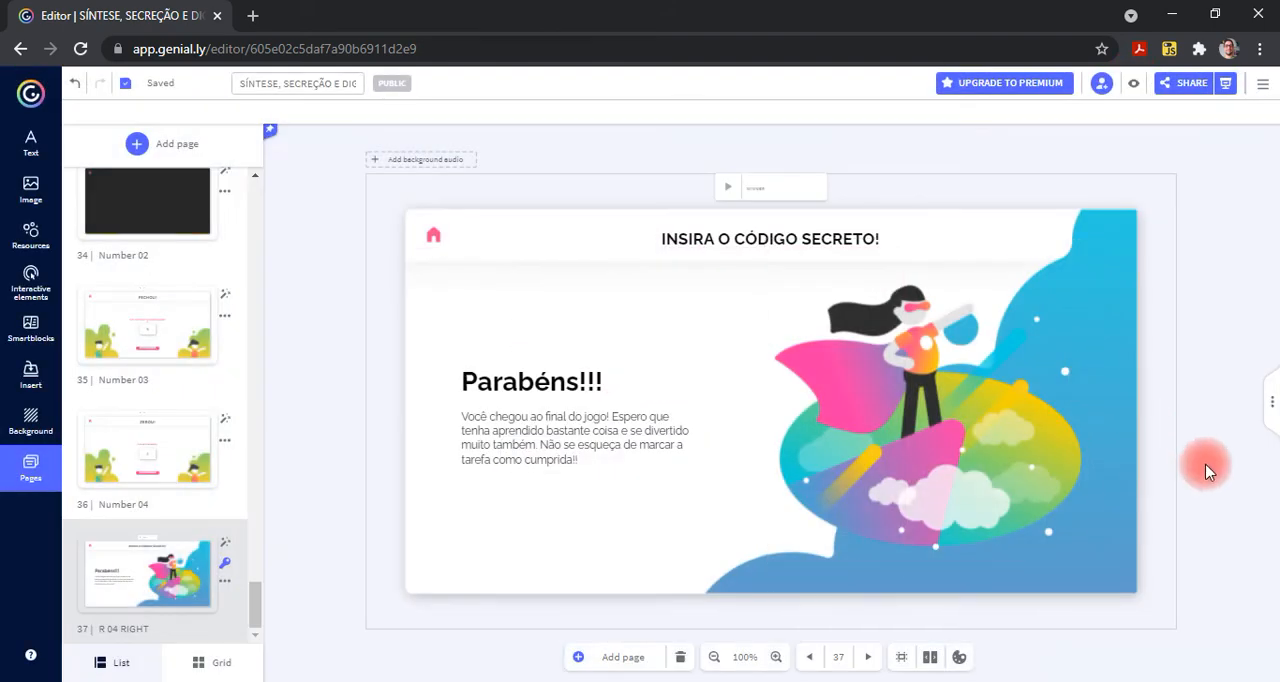
click(226, 567)
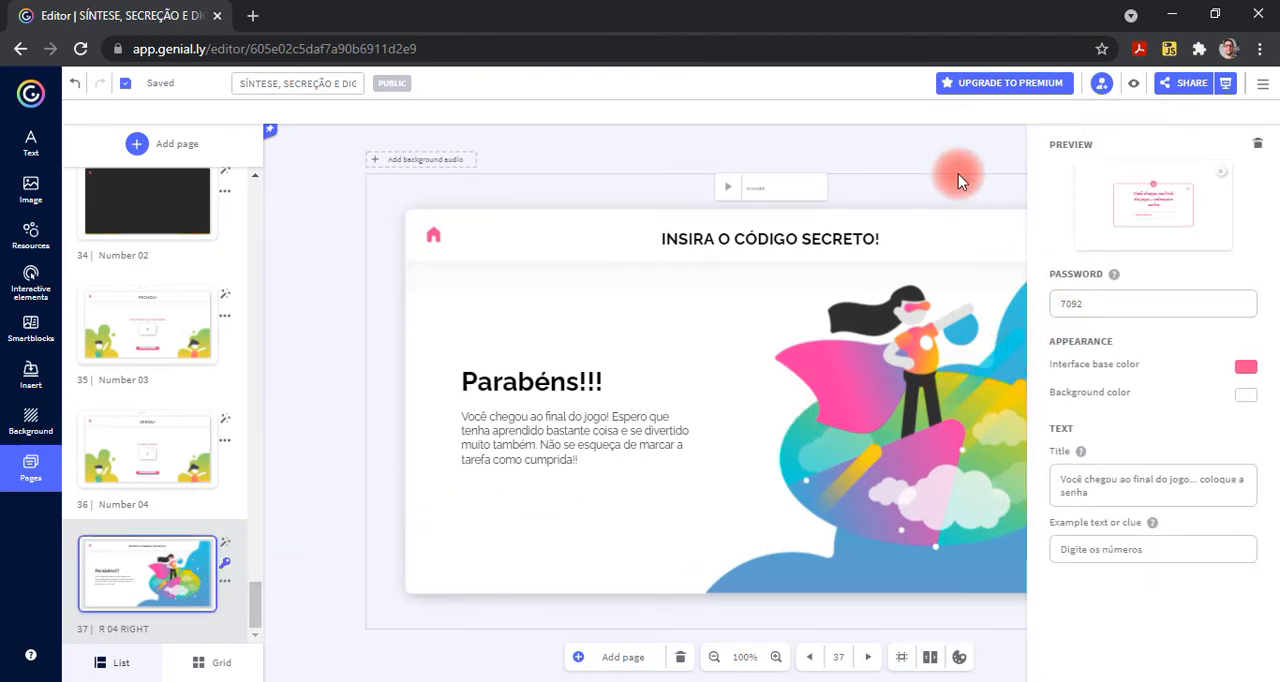
- Preview the R 04 RIGHT page, enter the page password to unlock it, close the preview and dismiss the browser's save-password offer
click(958, 176)
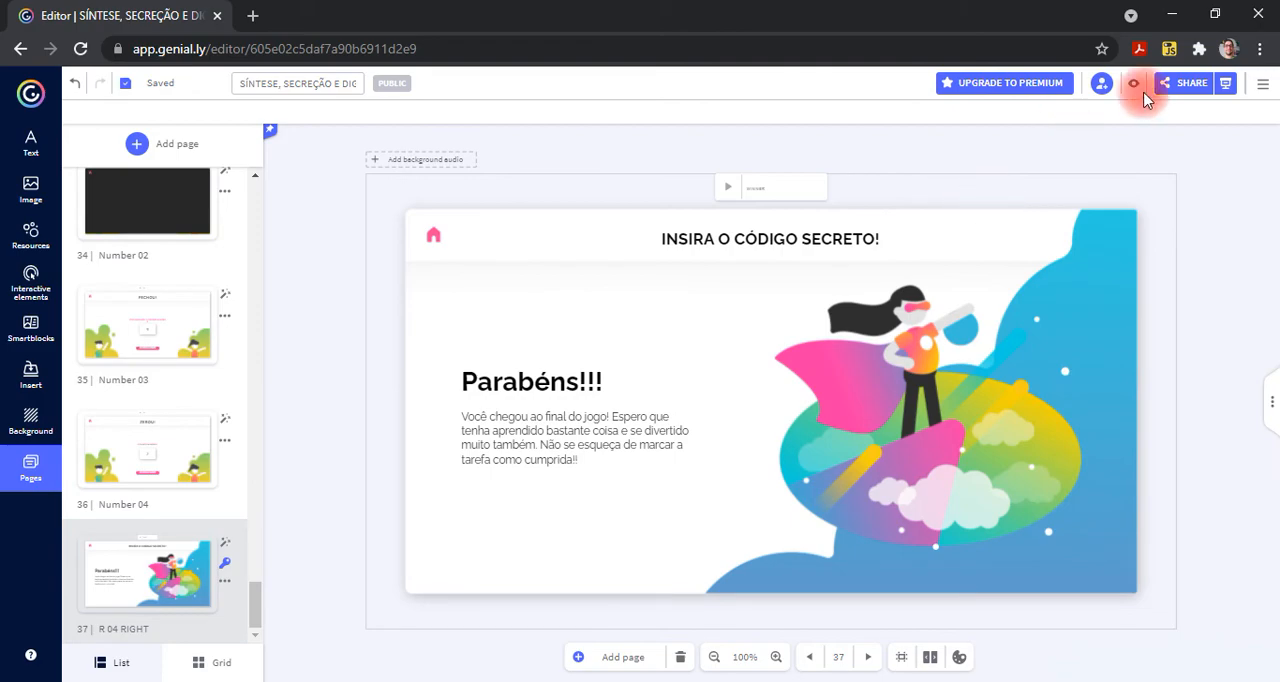
click(1134, 86)
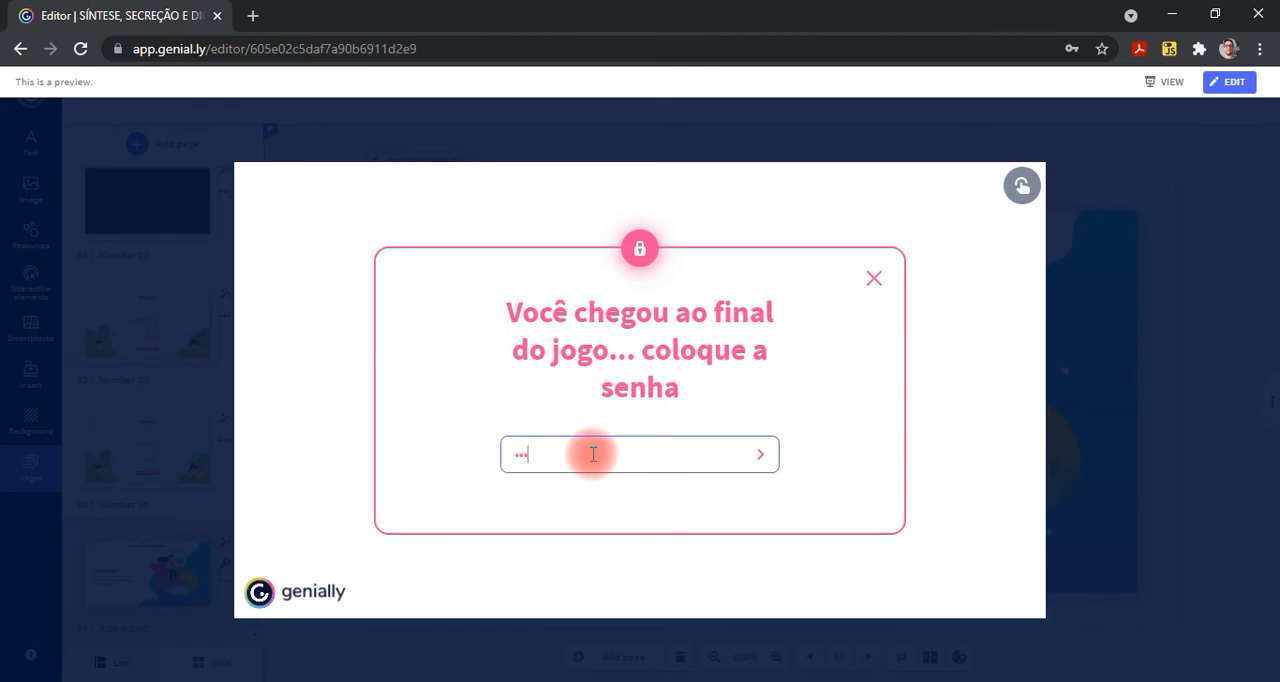
click(761, 456)
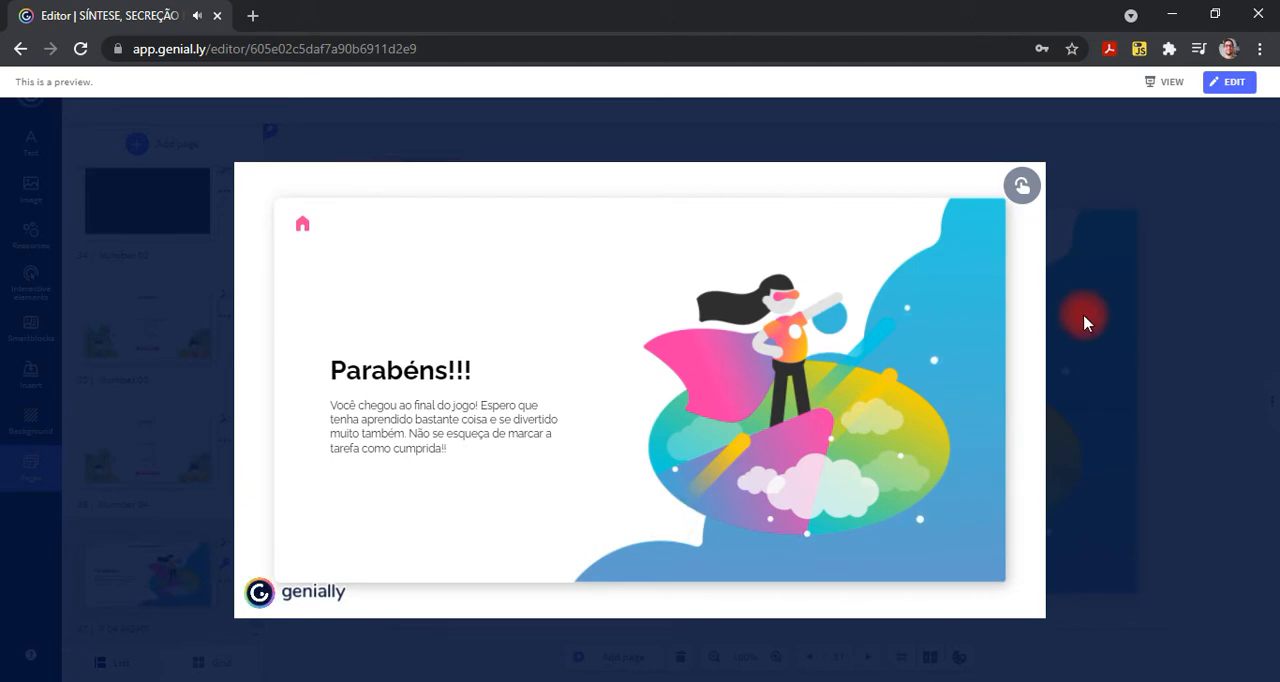
click(1124, 348)
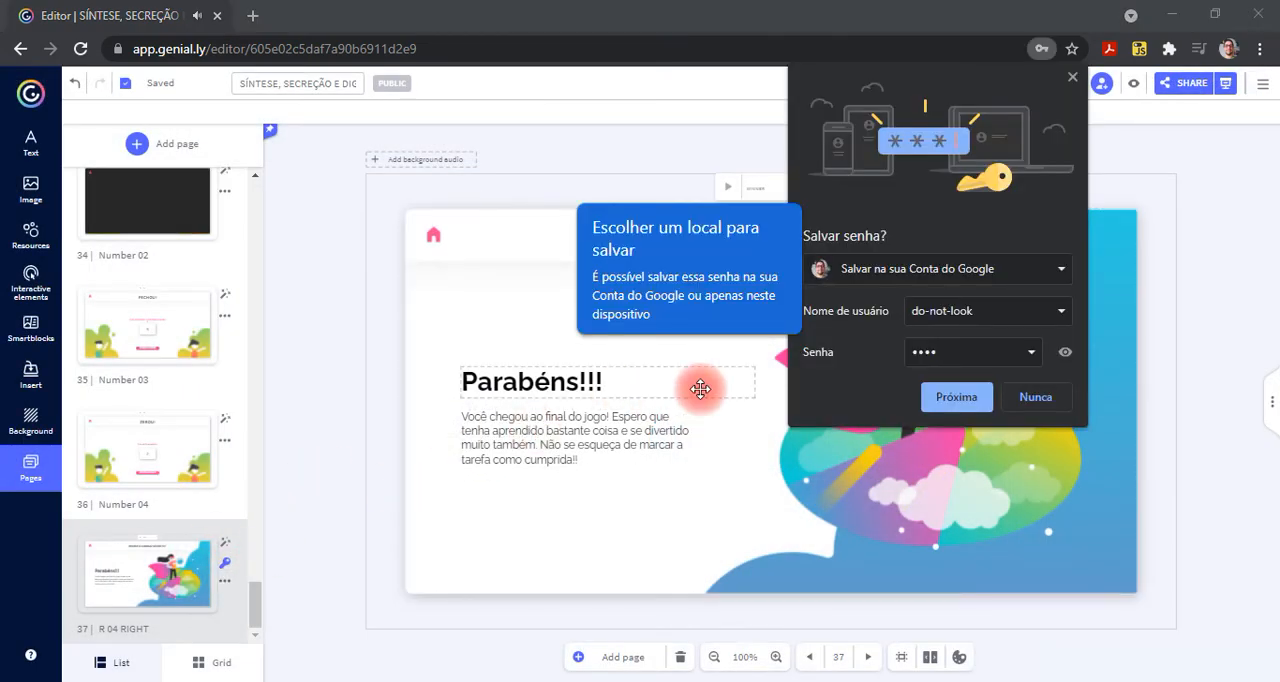
click(1102, 78)
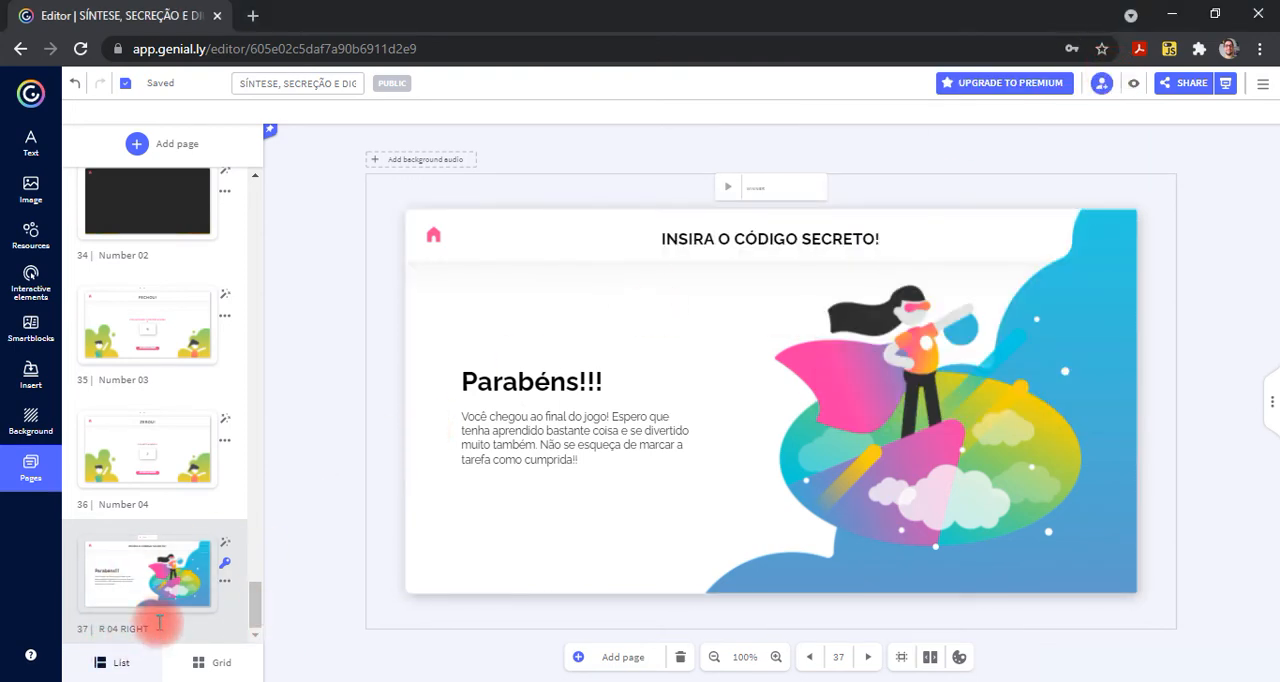
click(228, 569)
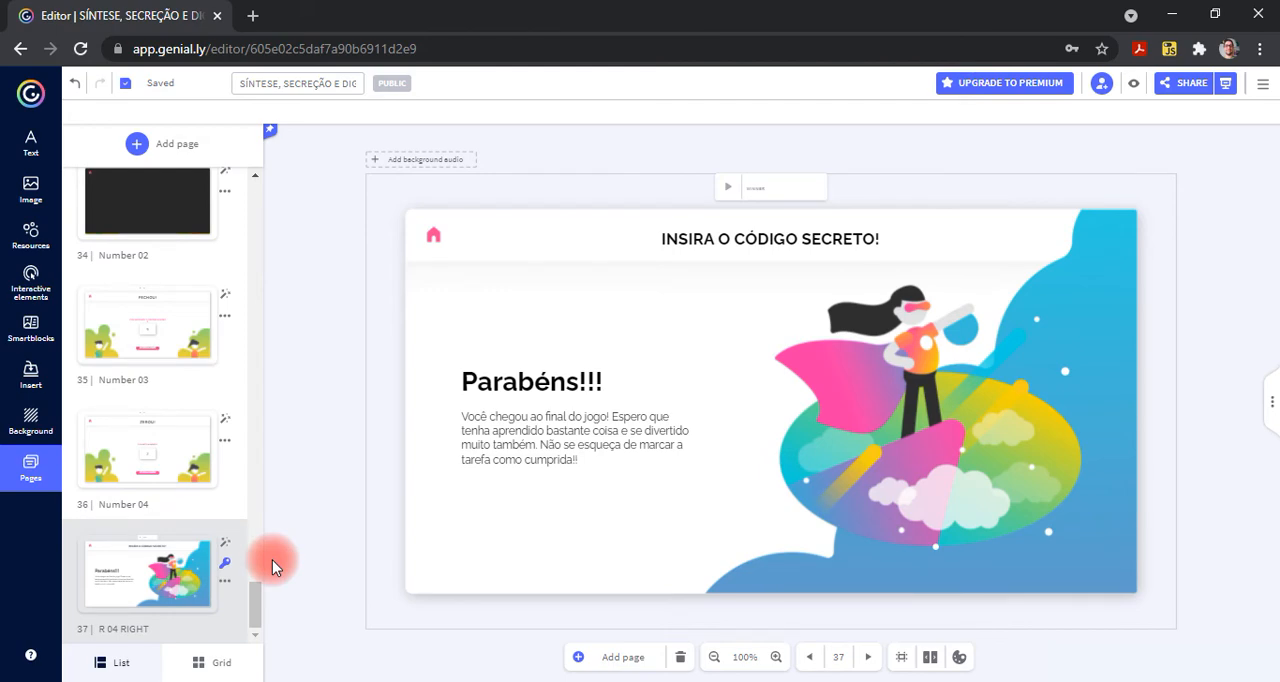
- Go back through the page list and open the Question 05 page to review its question and answer cards
scroll(190, 424, up, 4)
scroll(192, 426, up, 5)
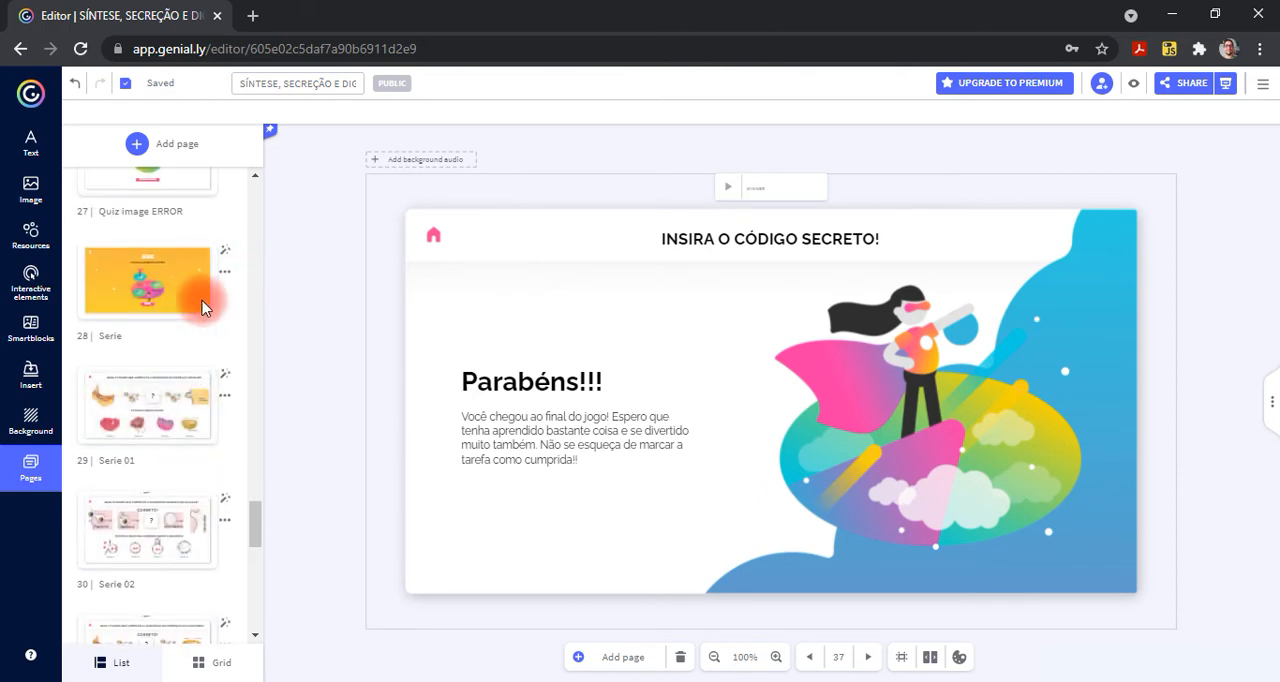
scroll(163, 334, up, 2)
scroll(163, 347, up, 8)
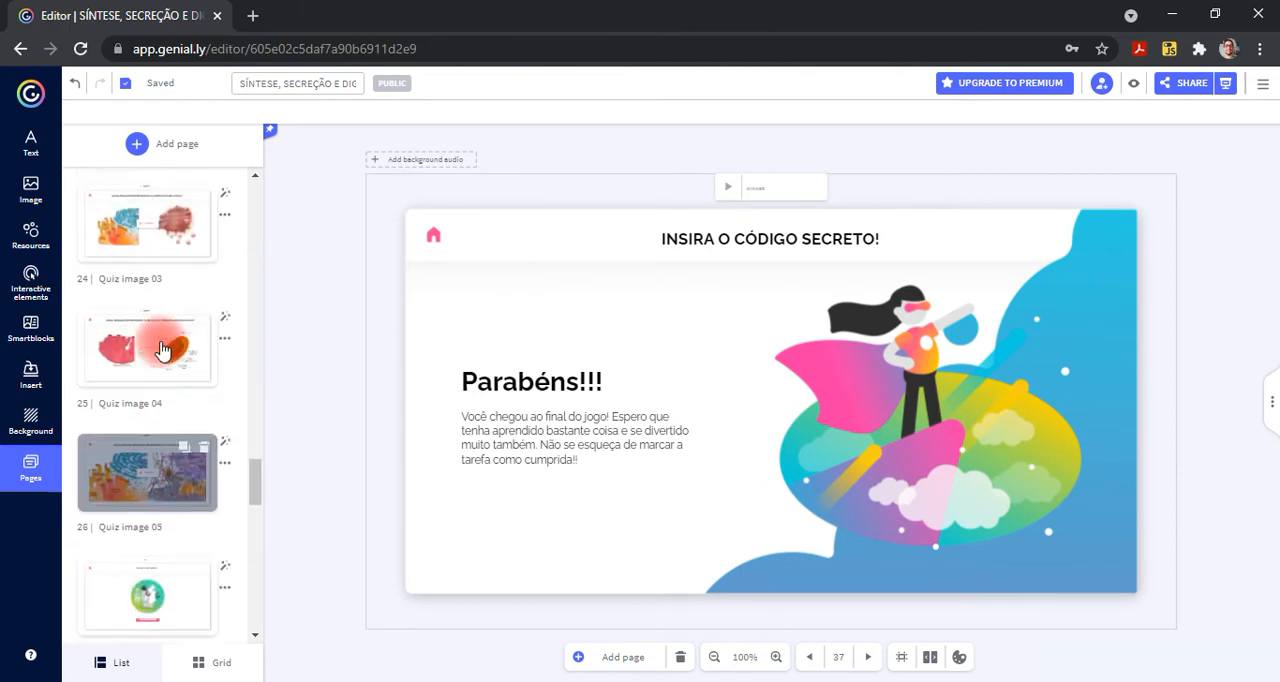
scroll(160, 347, up, 4)
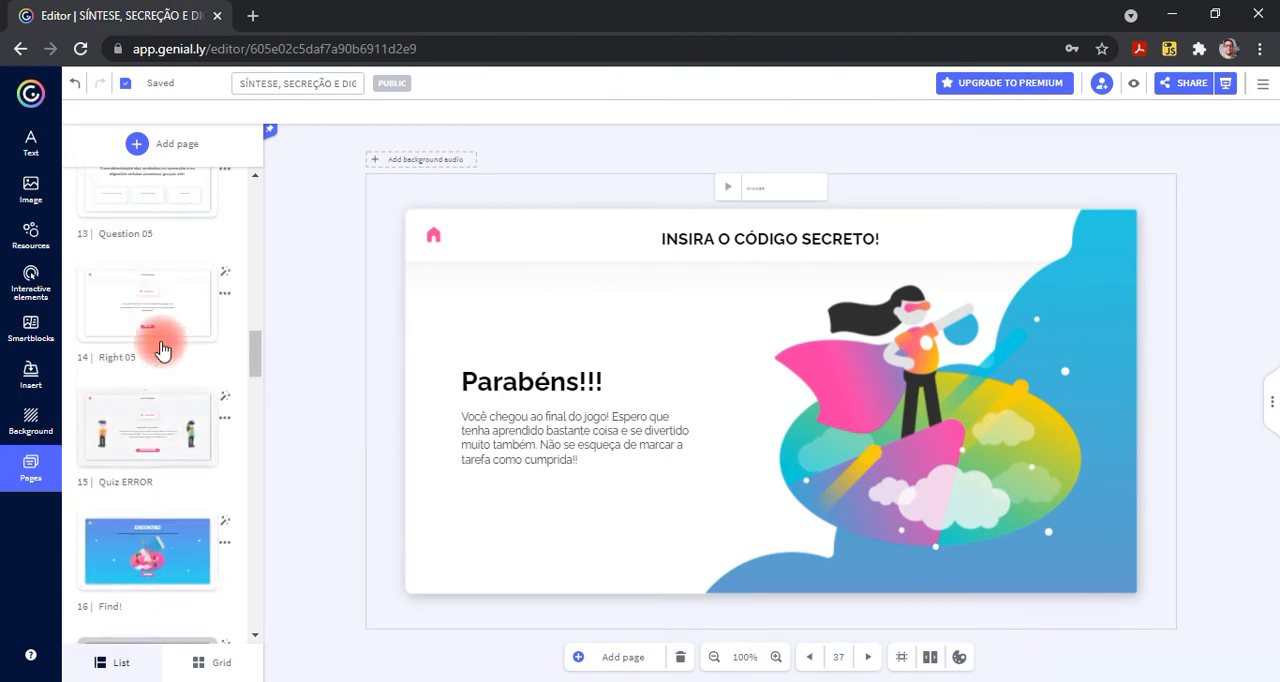
click(166, 231)
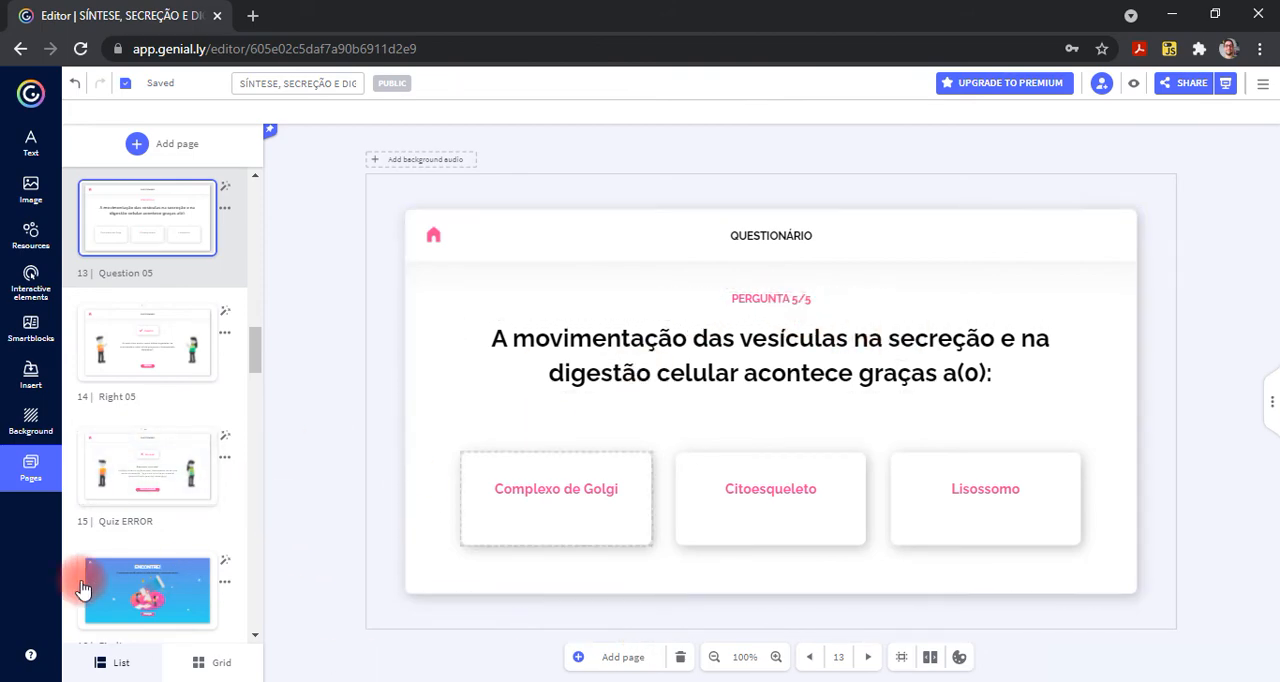
- View the Find! 01 page with its hidden statements and the Quiz image introduction page
scroll(195, 565, down, 3)
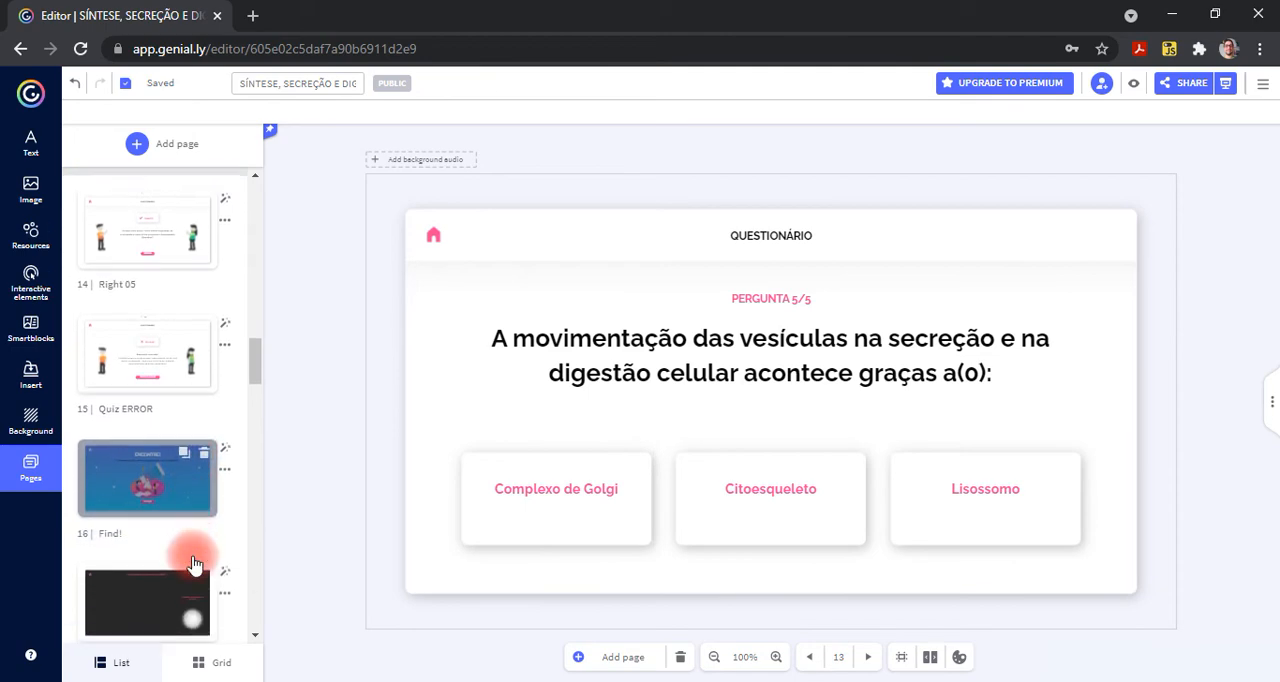
click(160, 390)
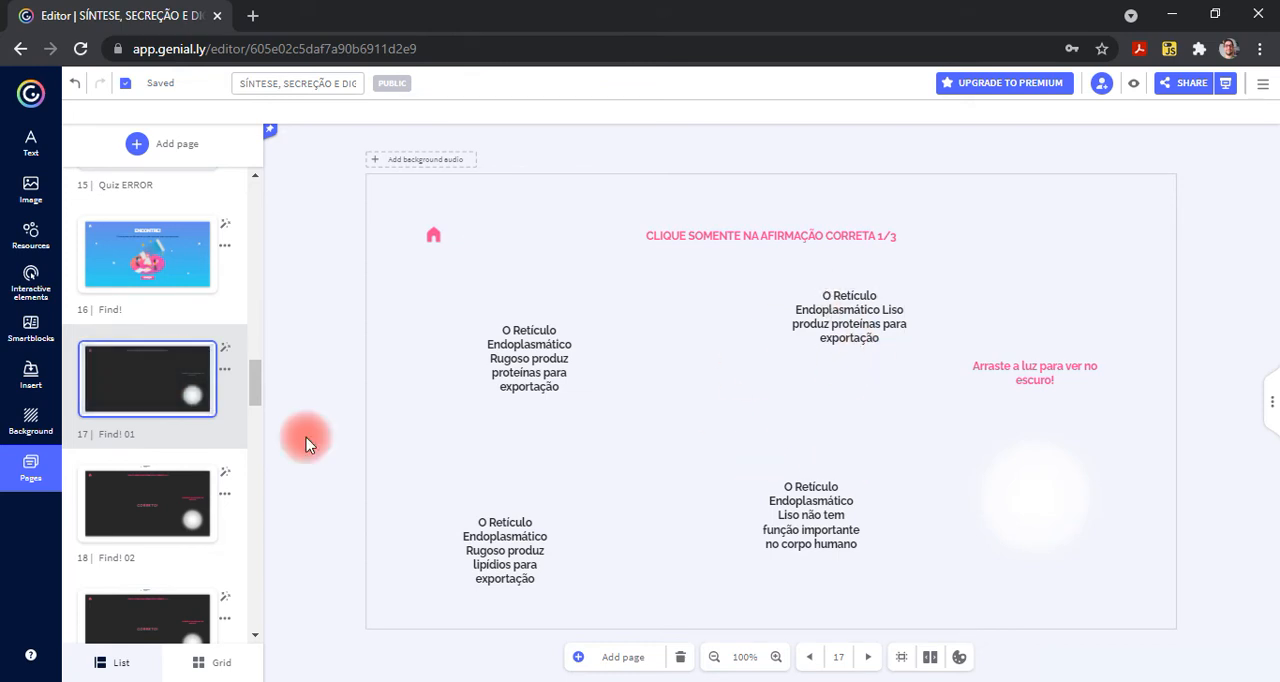
scroll(150, 510, down, 2)
scroll(151, 512, down, 4)
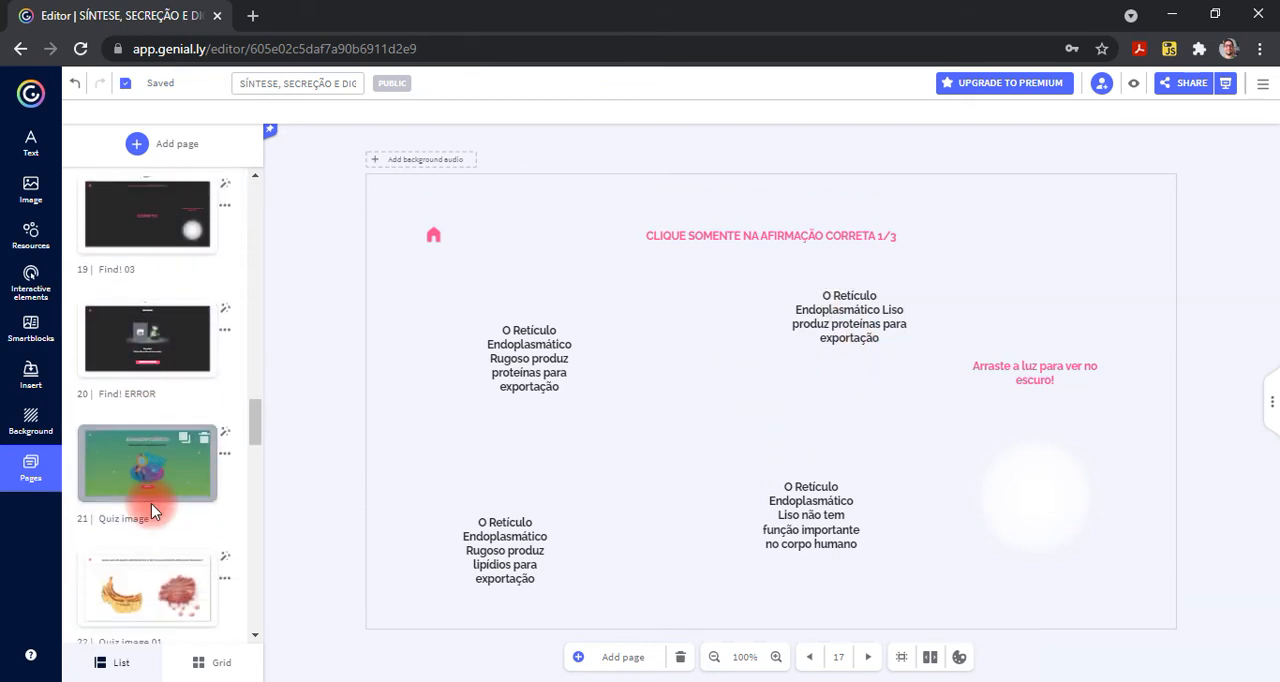
click(183, 398)
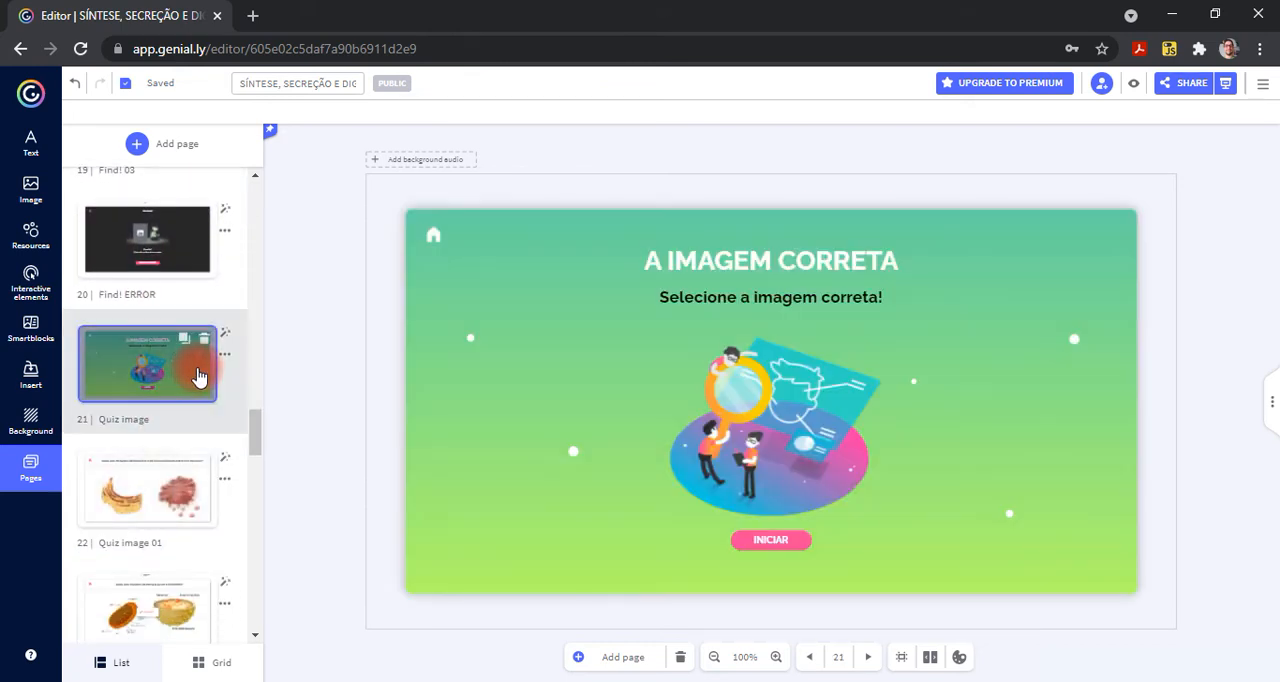
- Open the Quiz image 01 page and look through the available sources for inserting images
scroll(197, 376, down, 1)
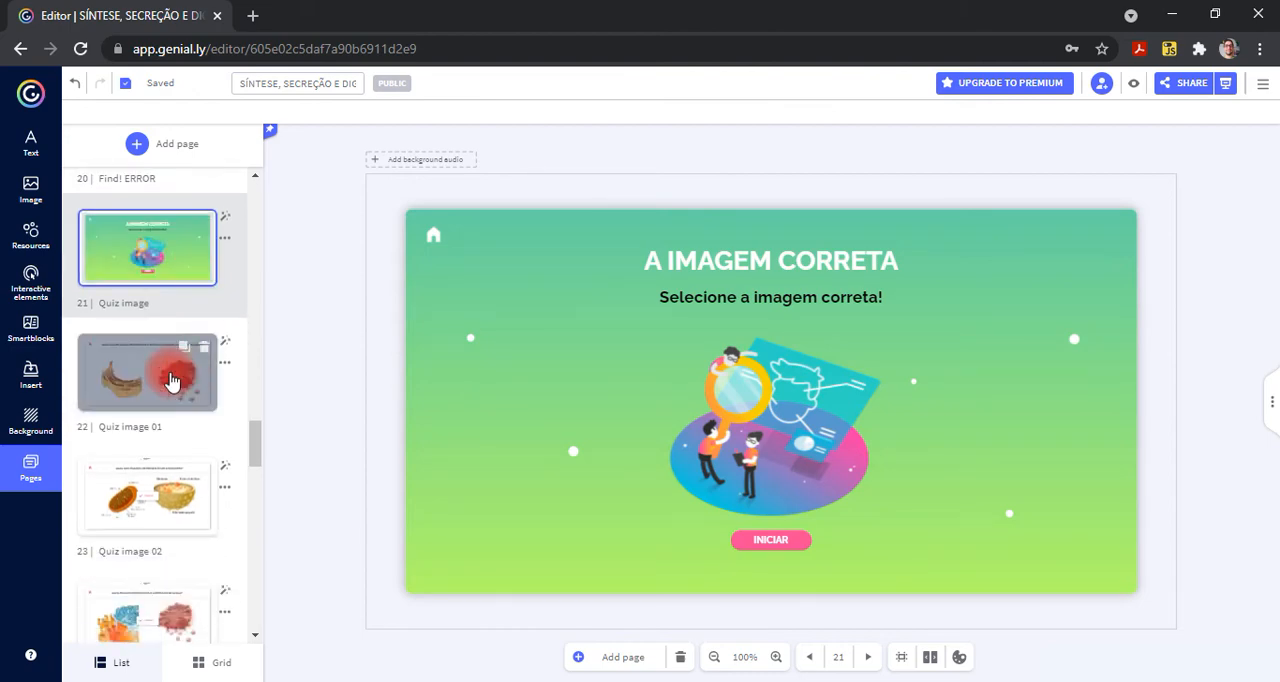
click(172, 380)
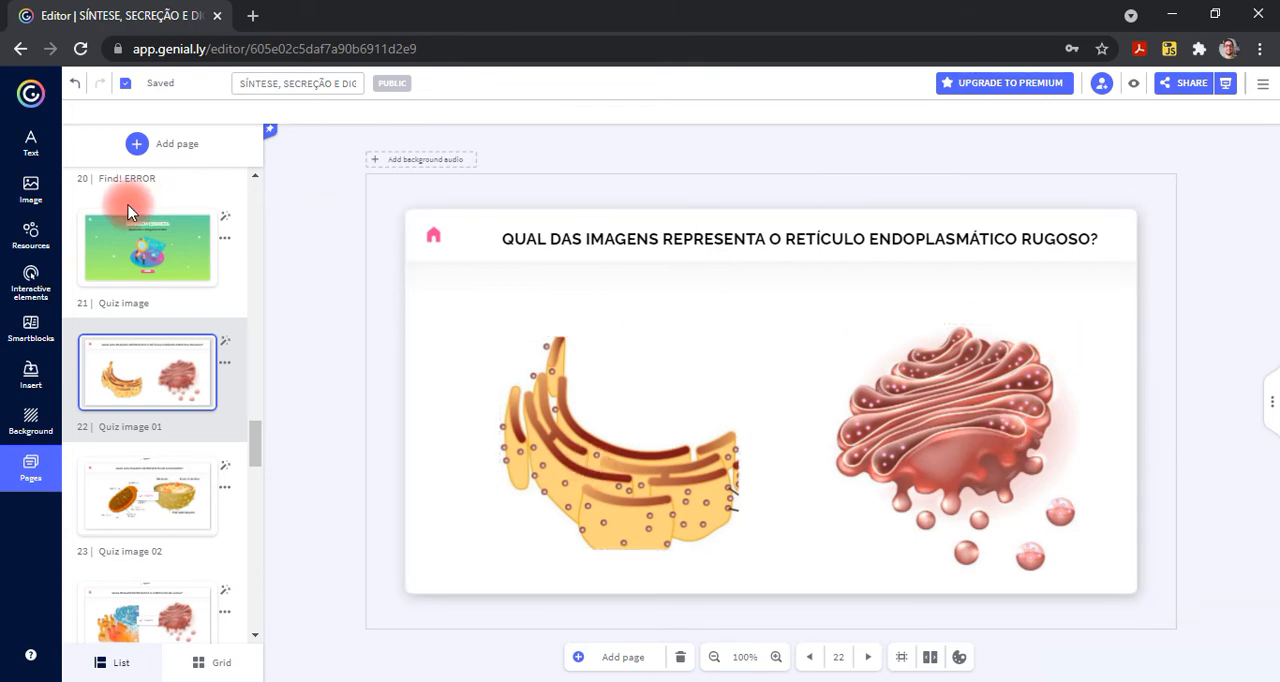
click(28, 190)
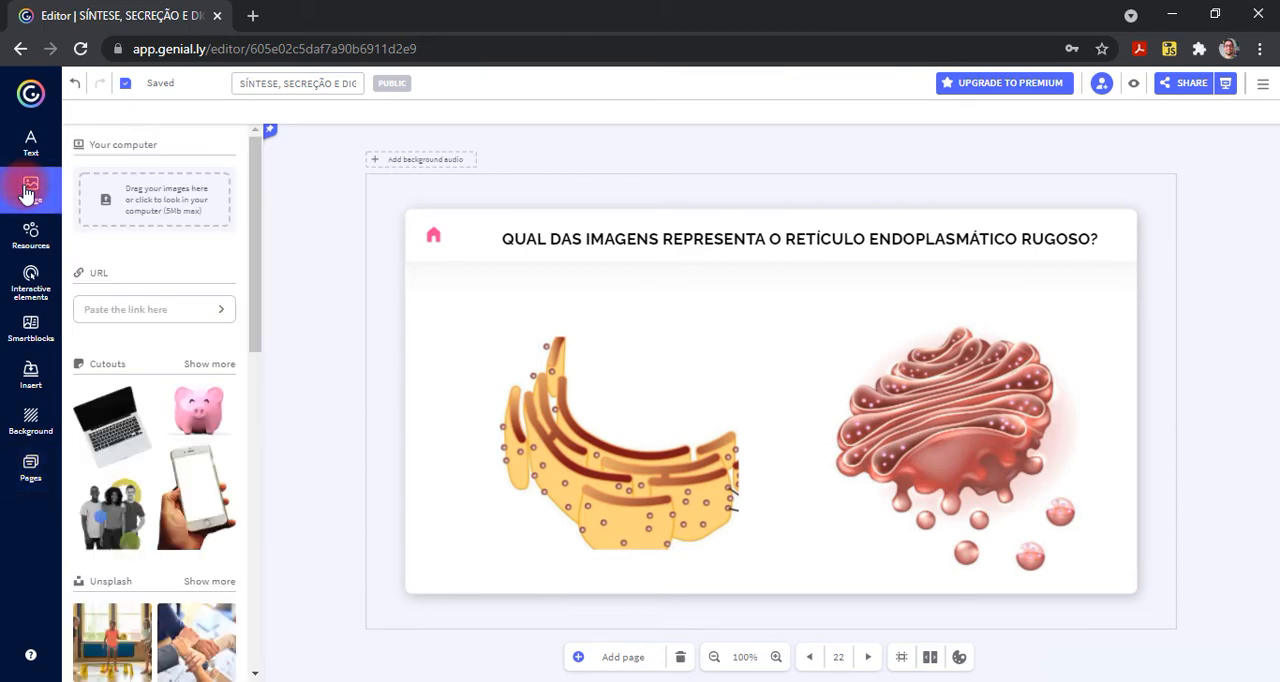
scroll(178, 400, down, 7)
scroll(178, 400, down, 1)
scroll(178, 400, up, 1)
scroll(178, 402, up, 7)
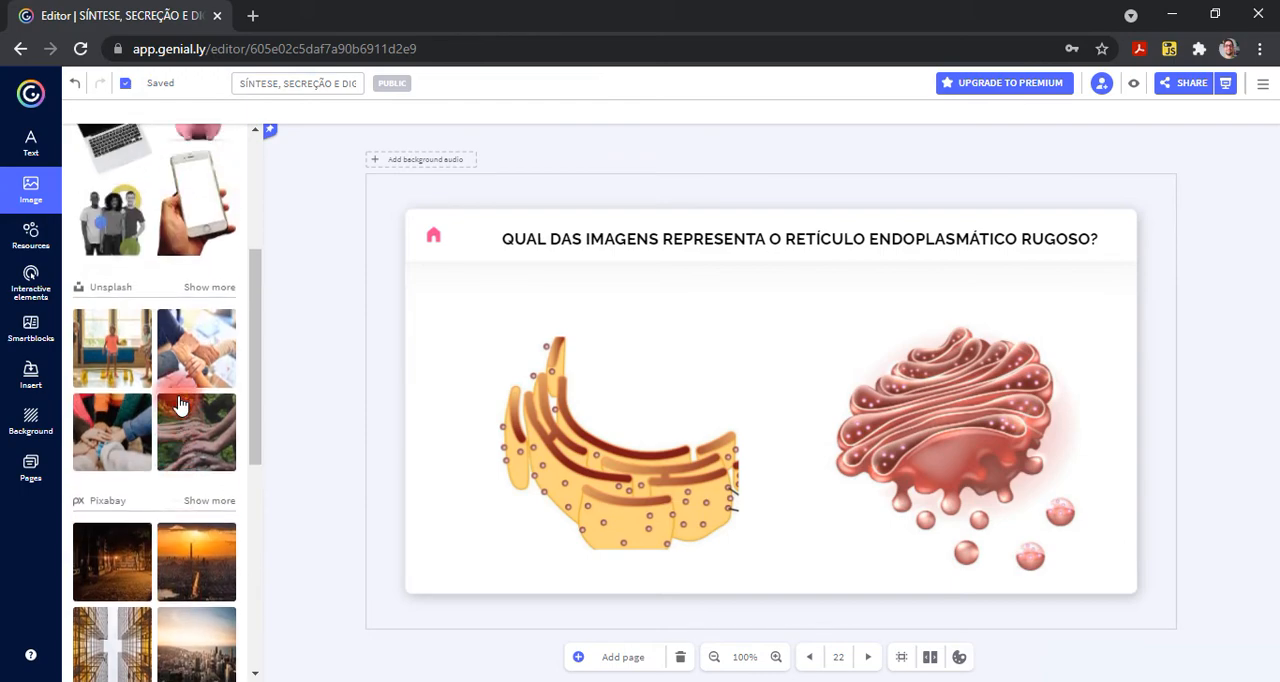
- Start replacing the page's yellow reticulum image, view the computer upload option and choose a URL as the source
click(594, 462)
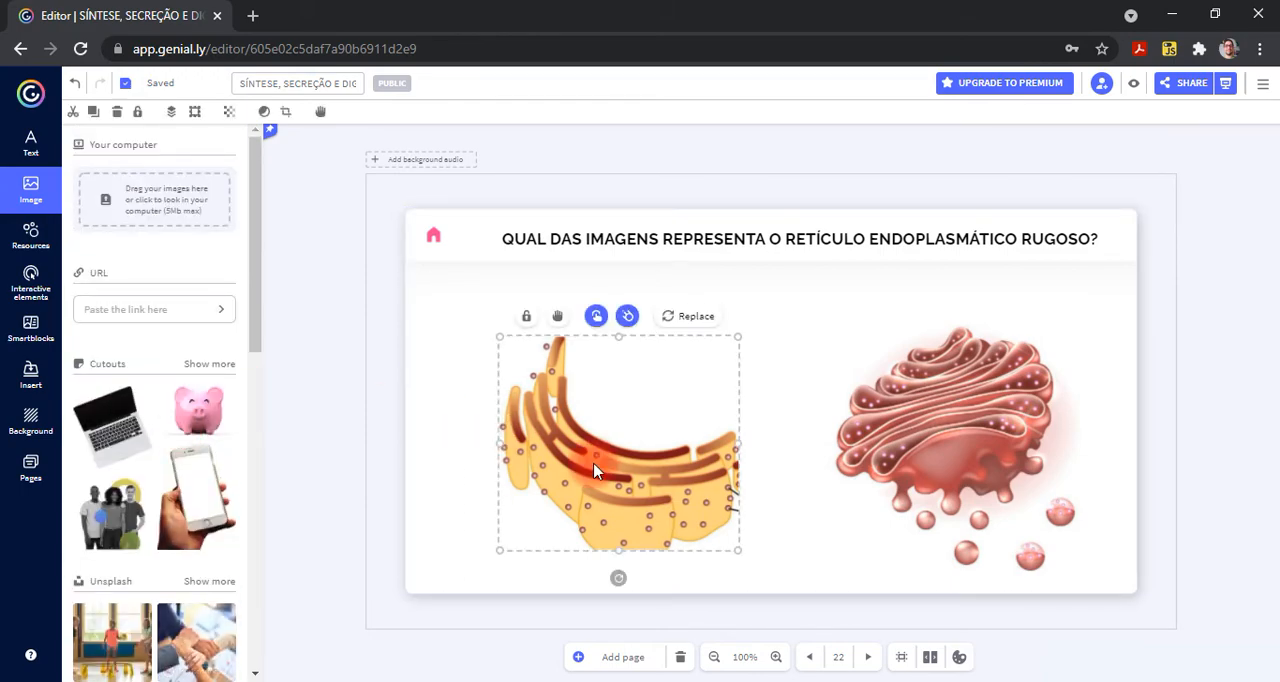
click(694, 318)
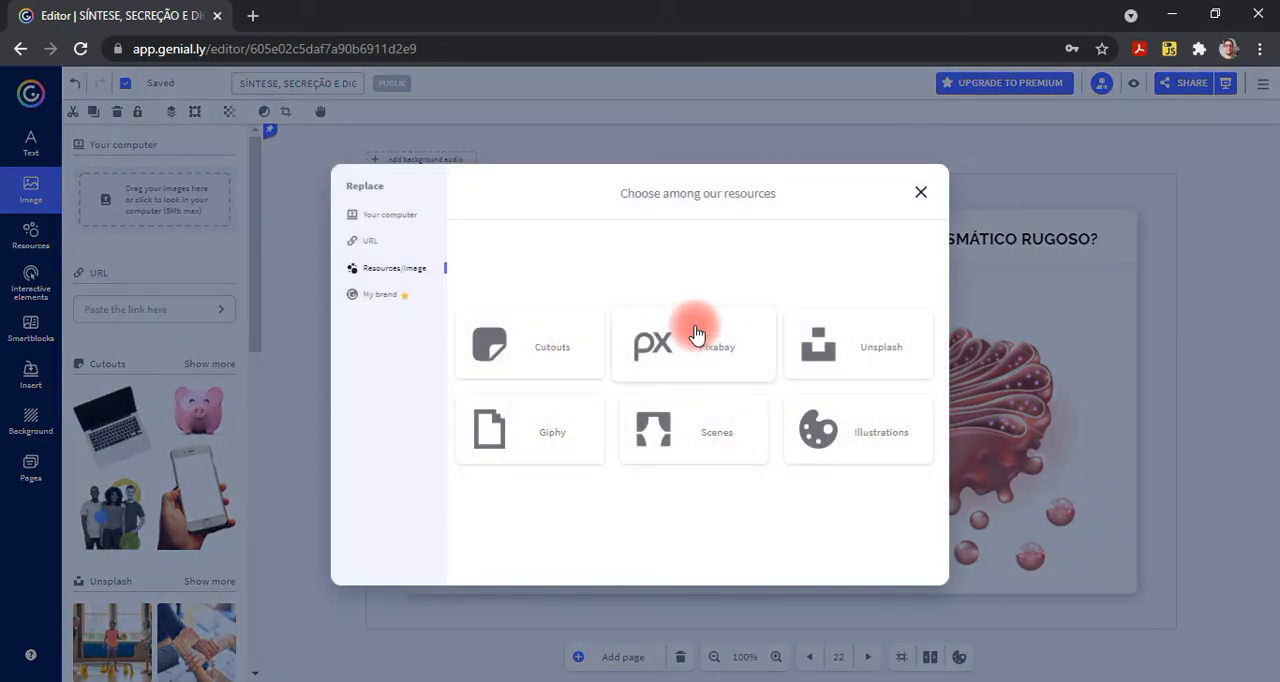
click(405, 222)
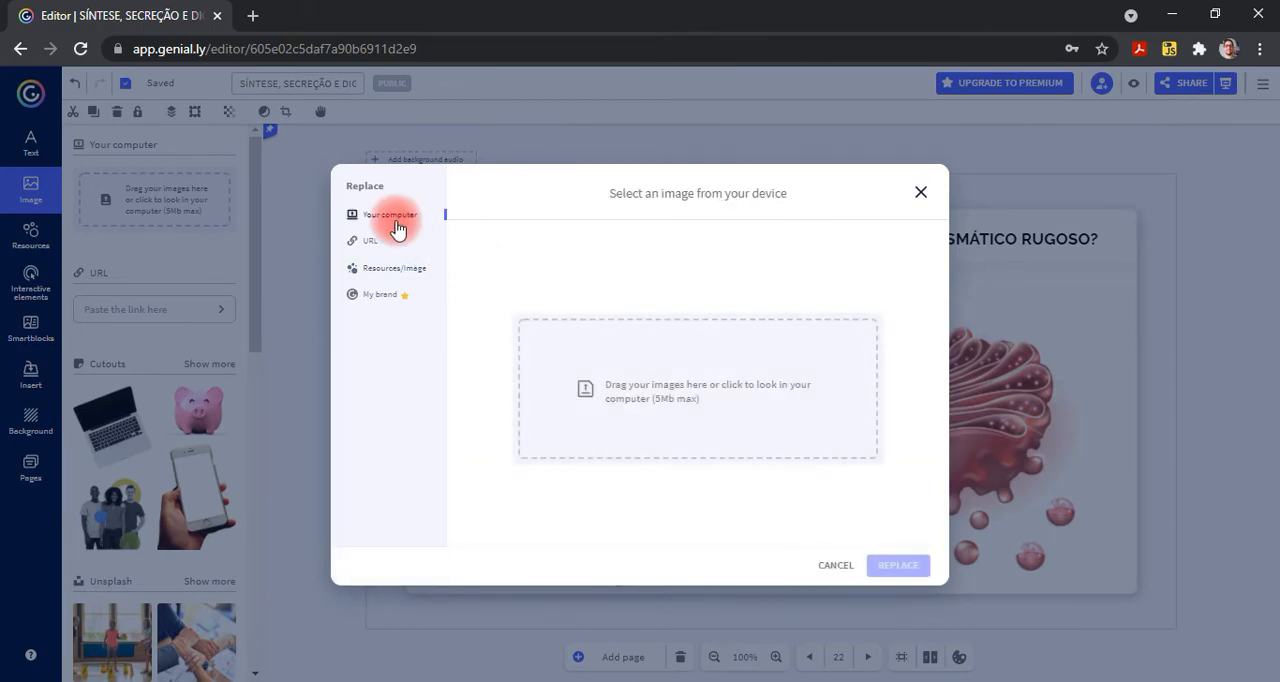
click(370, 244)
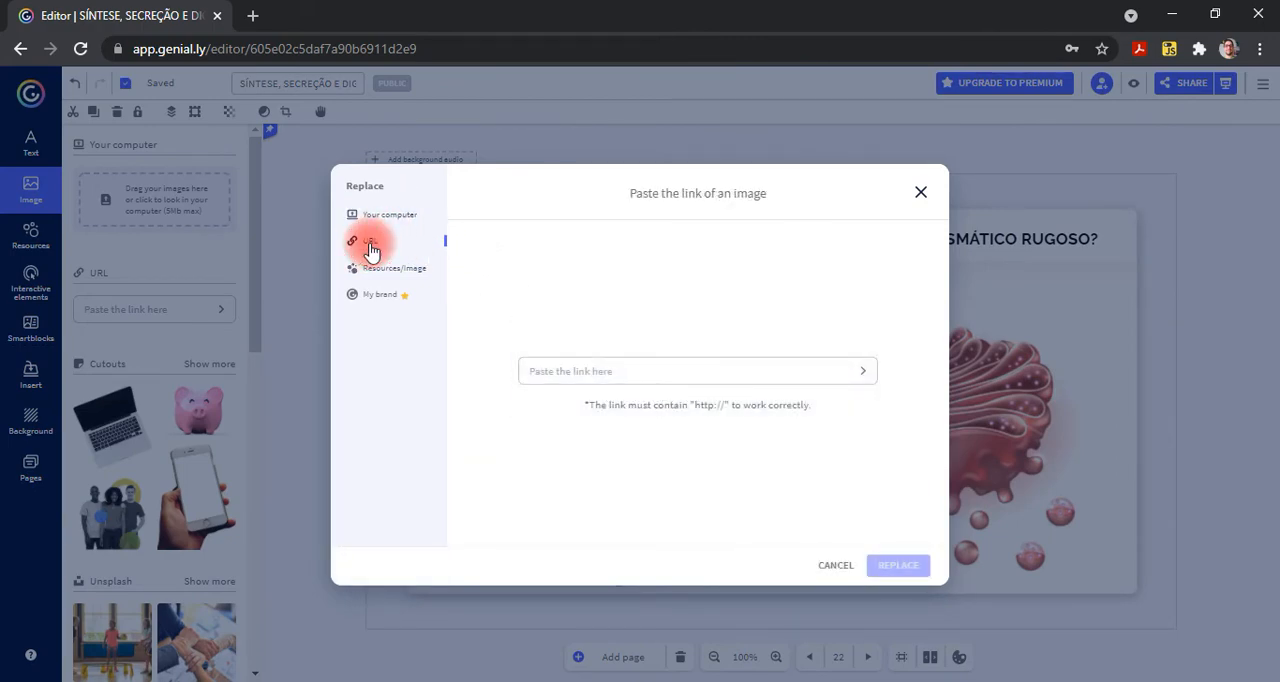
- Search Google in a new browser tab for "complexo de golgi" and browse the image results
click(252, 16)
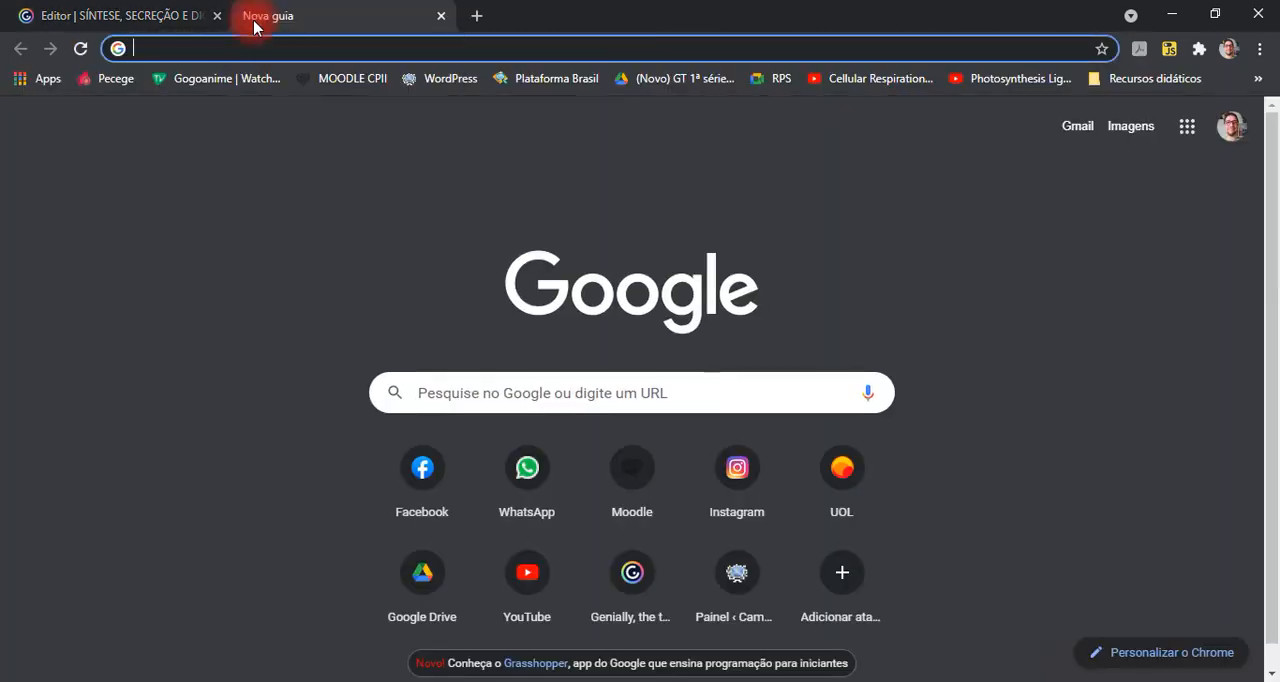
text(complexo de golgi)
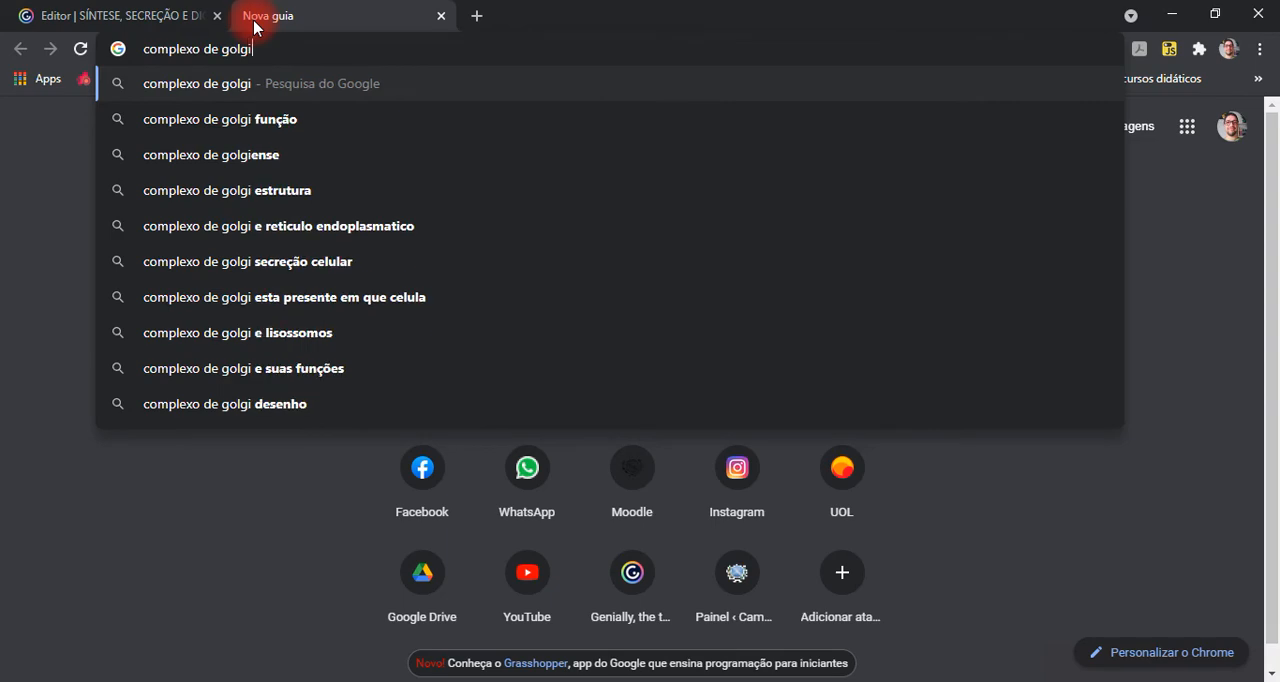
key(Return)
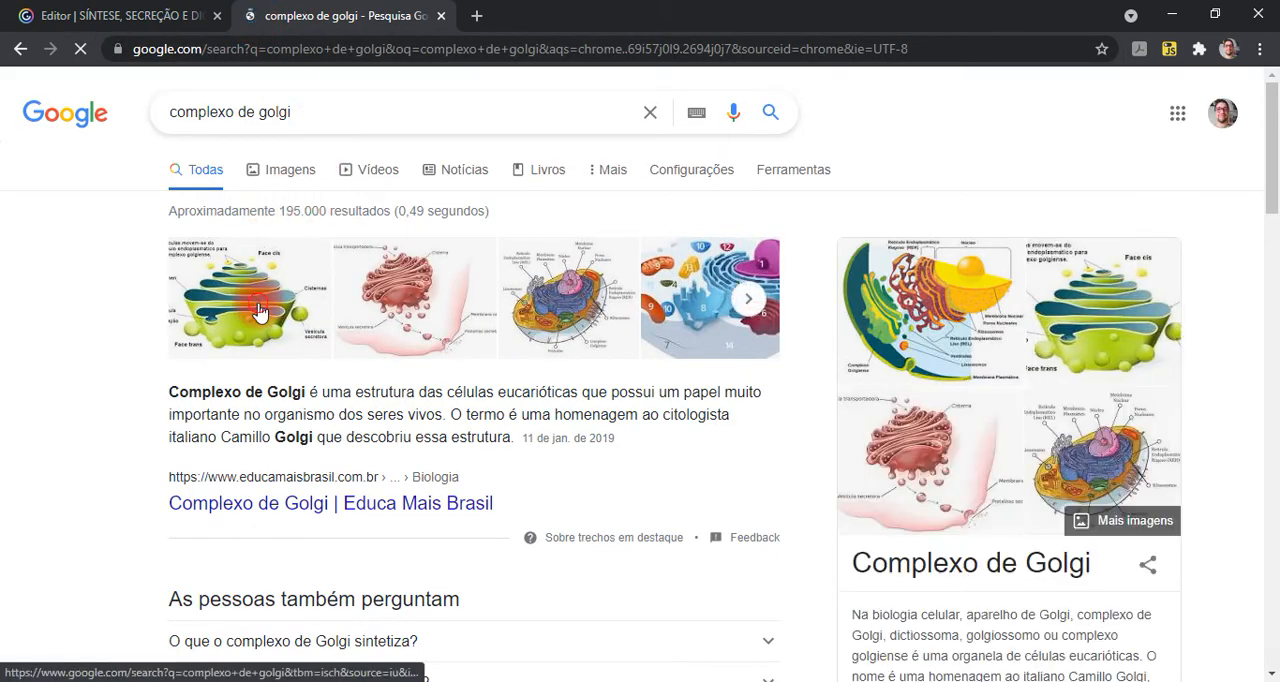
click(259, 311)
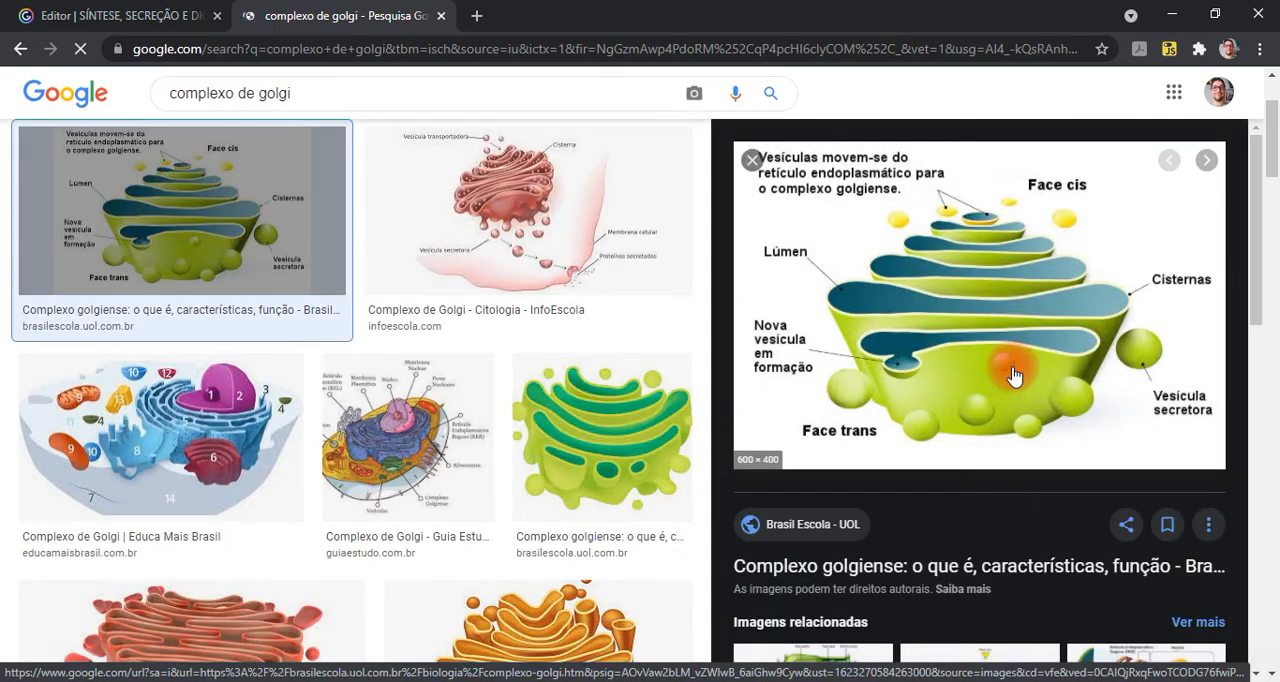
right_click(920, 291)
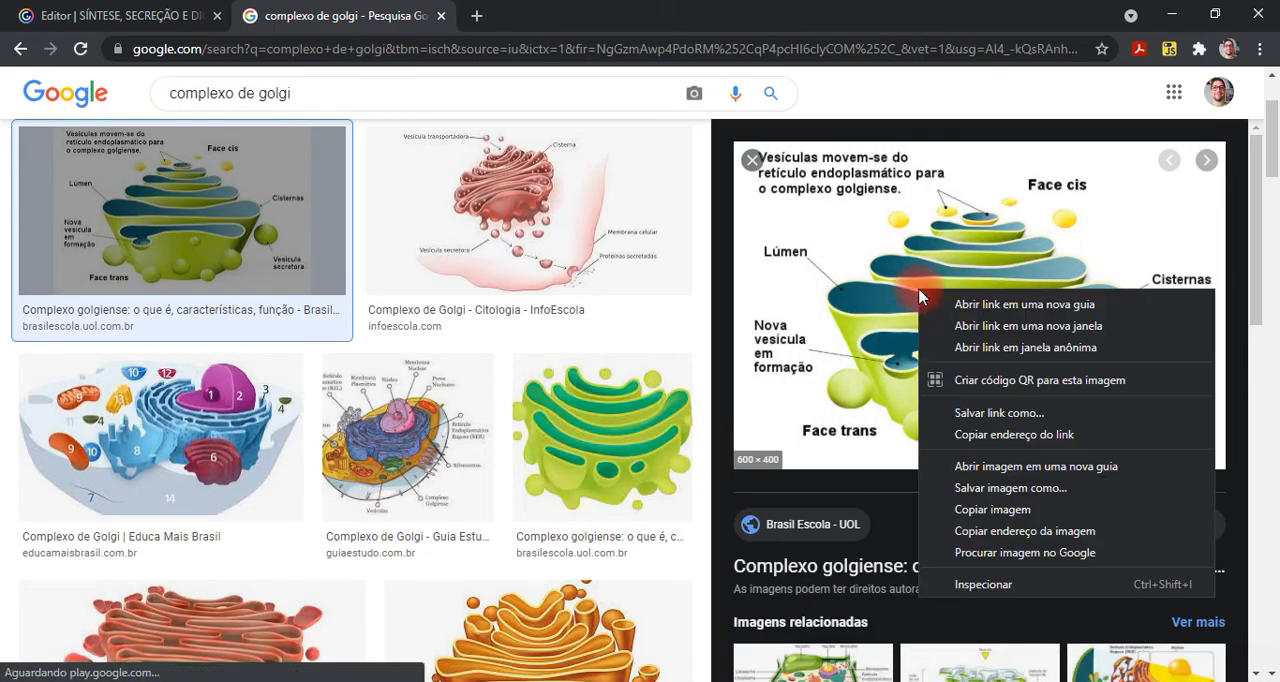
click(614, 428)
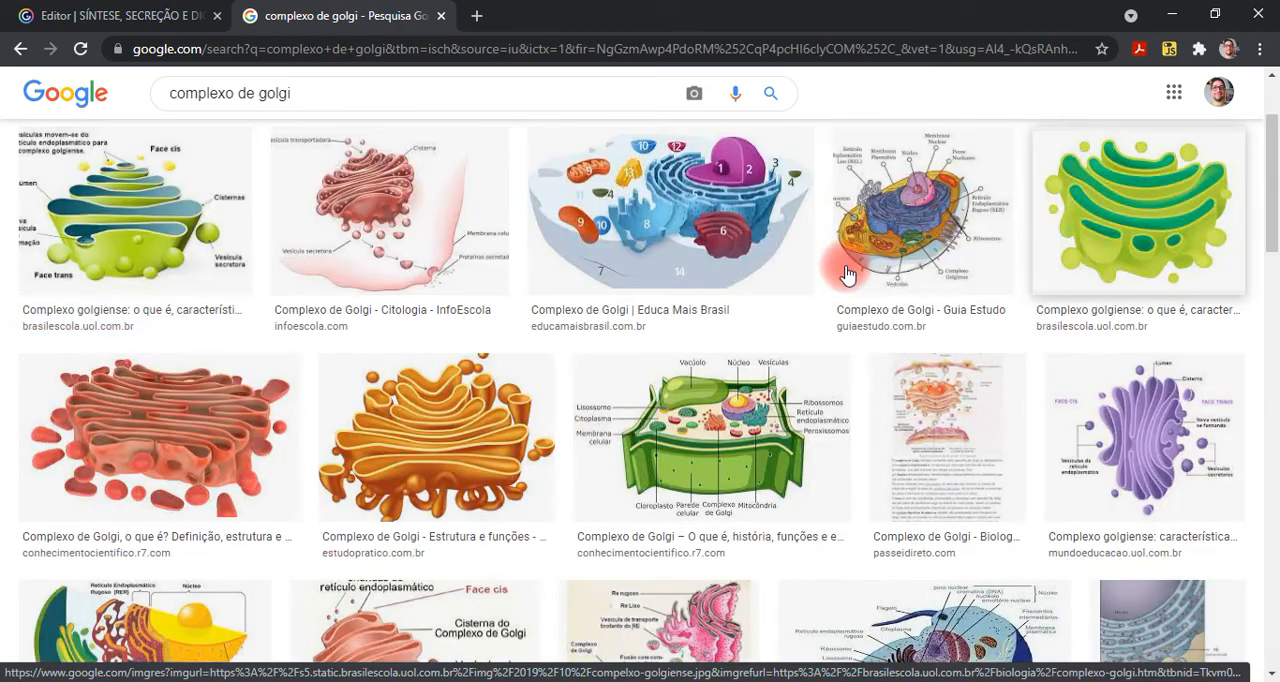
- Open the green Golgi complex image without labels from brasilescola.uol.com.br in its own browser tab
click(1094, 231)
right_click(921, 289)
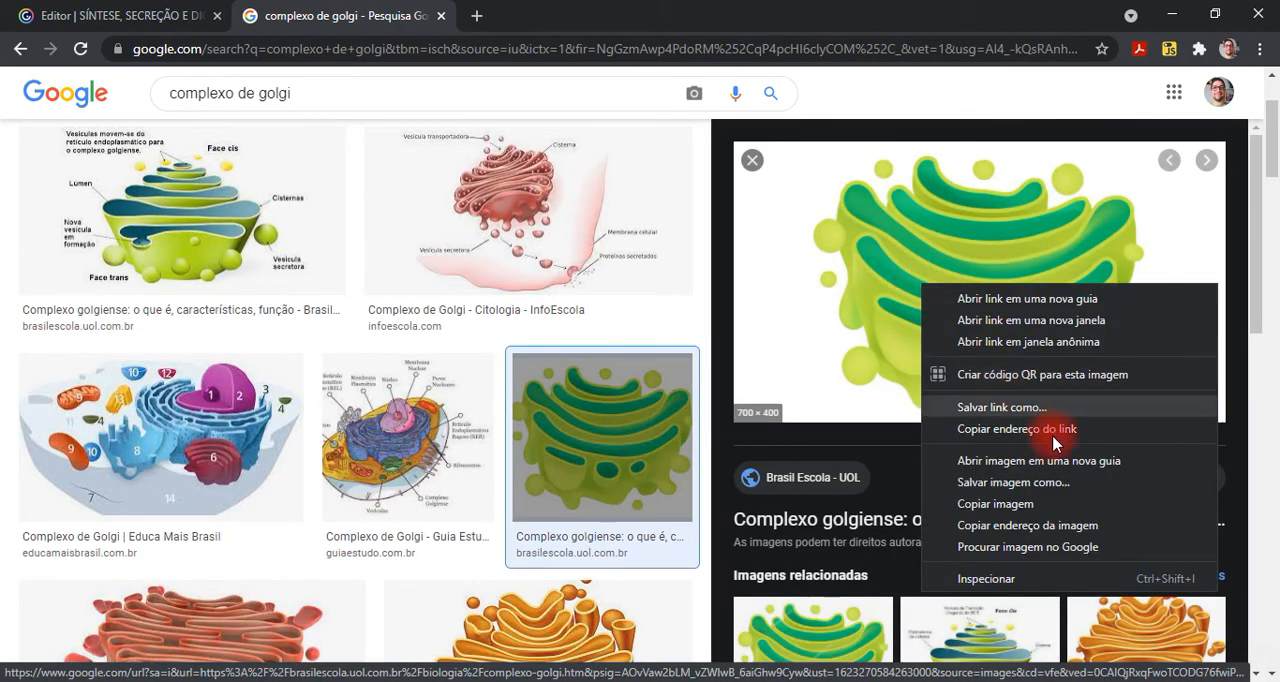
click(1056, 453)
click(506, 10)
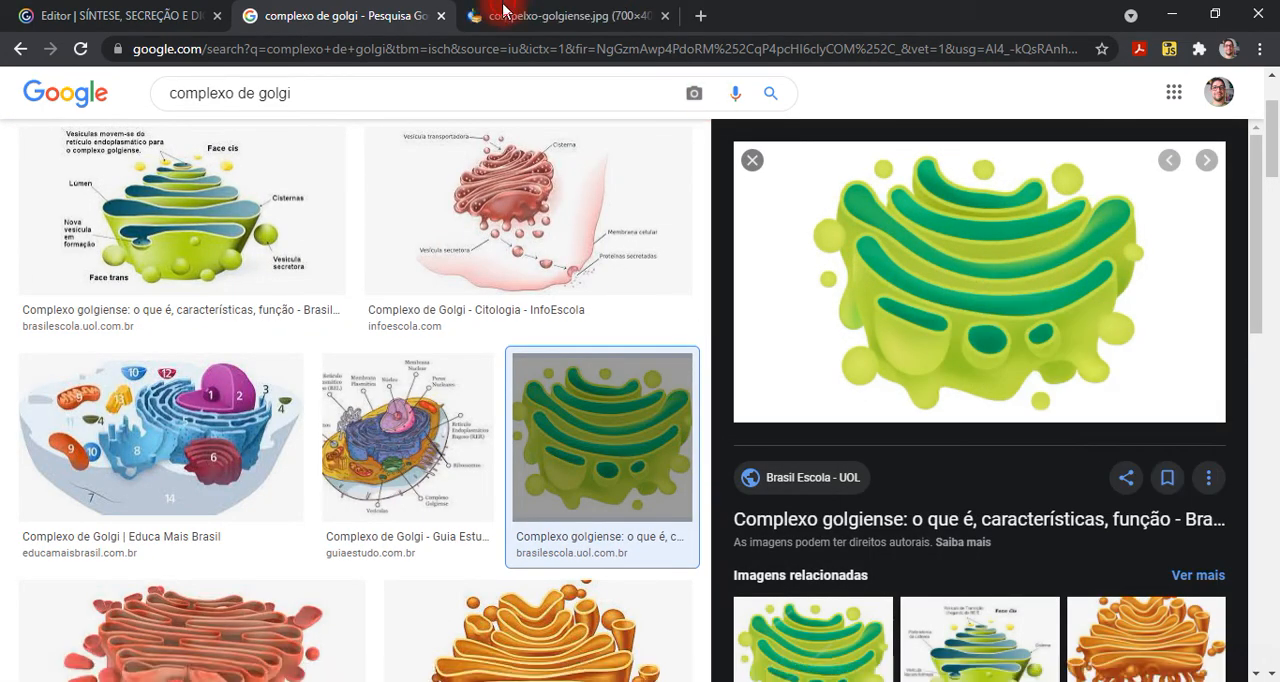
- Copy the full web address of the compelxo-golgiense.jpg image
click(423, 45)
right_click(386, 49)
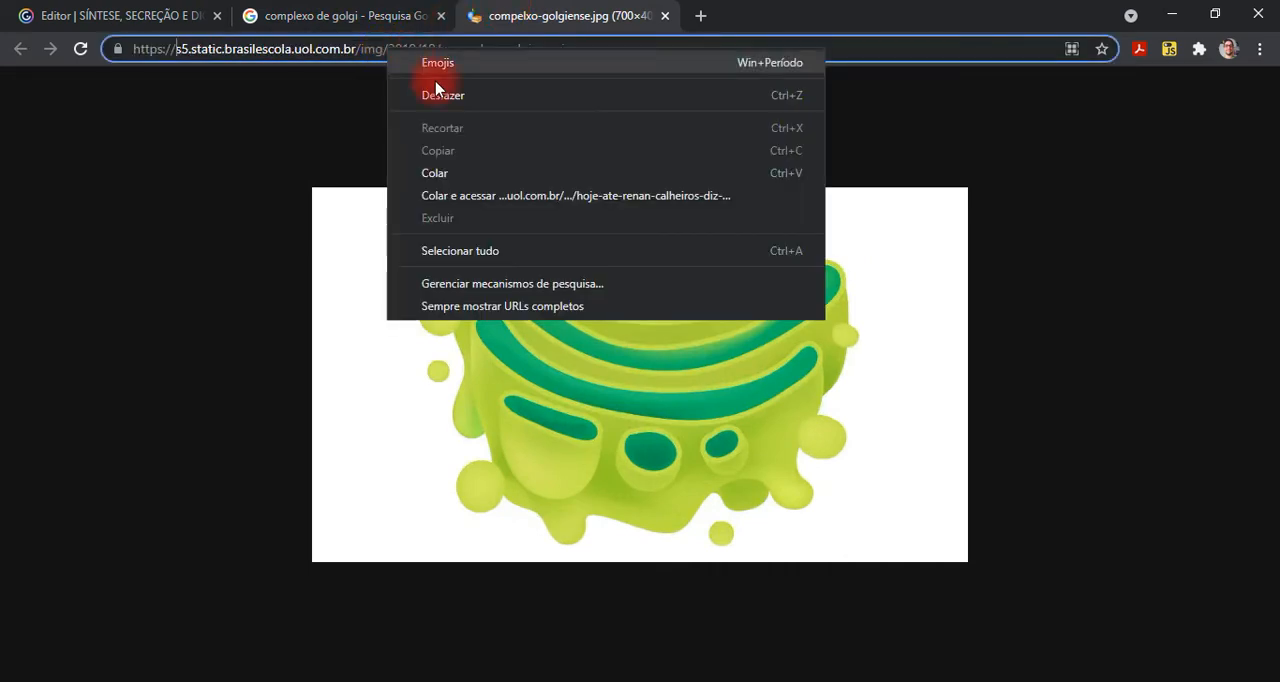
click(318, 52)
click(318, 52)
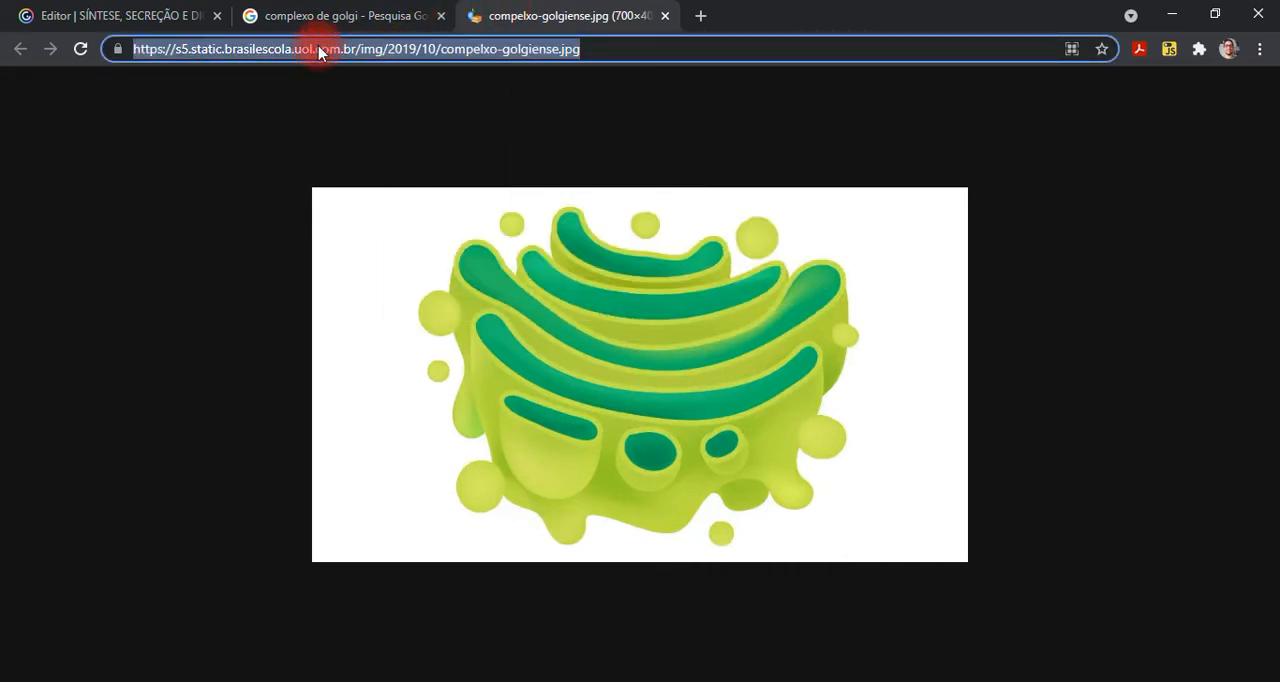
key(ctrl+x)
- Return to the Genially editor and replace the yellow reticulum image with the green Golgi image from the copied URL
click(165, 8)
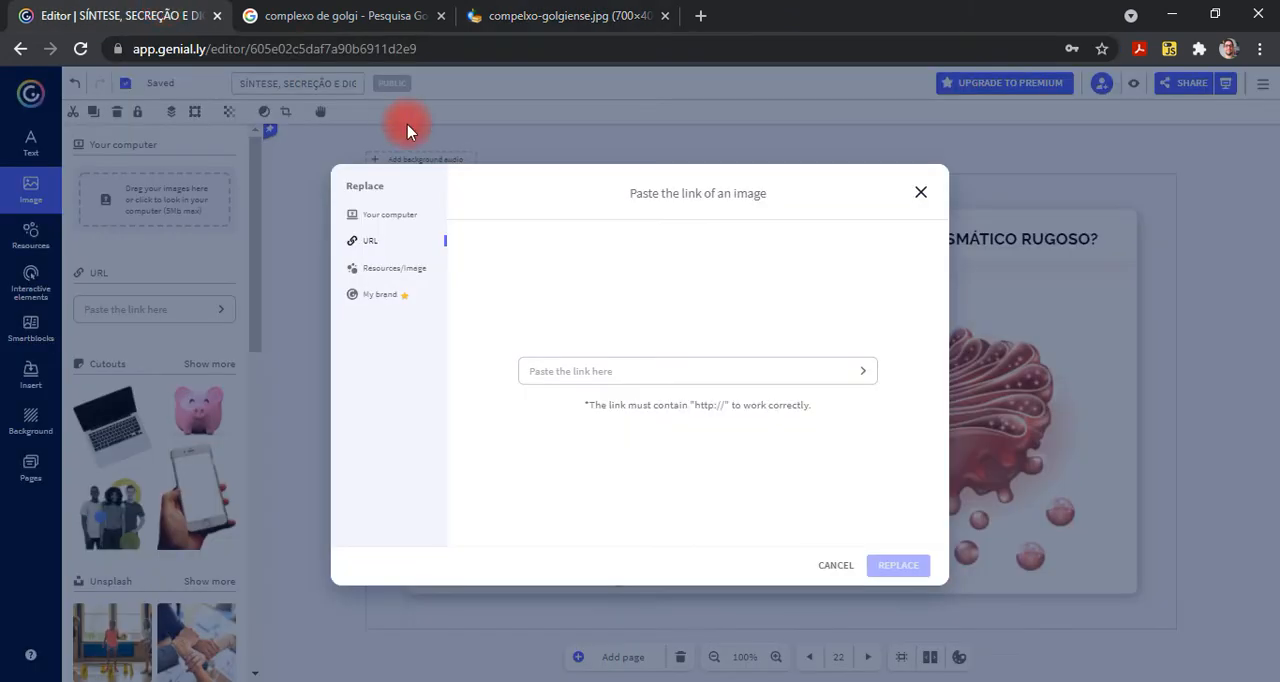
click(605, 375)
key(ctrl+v)
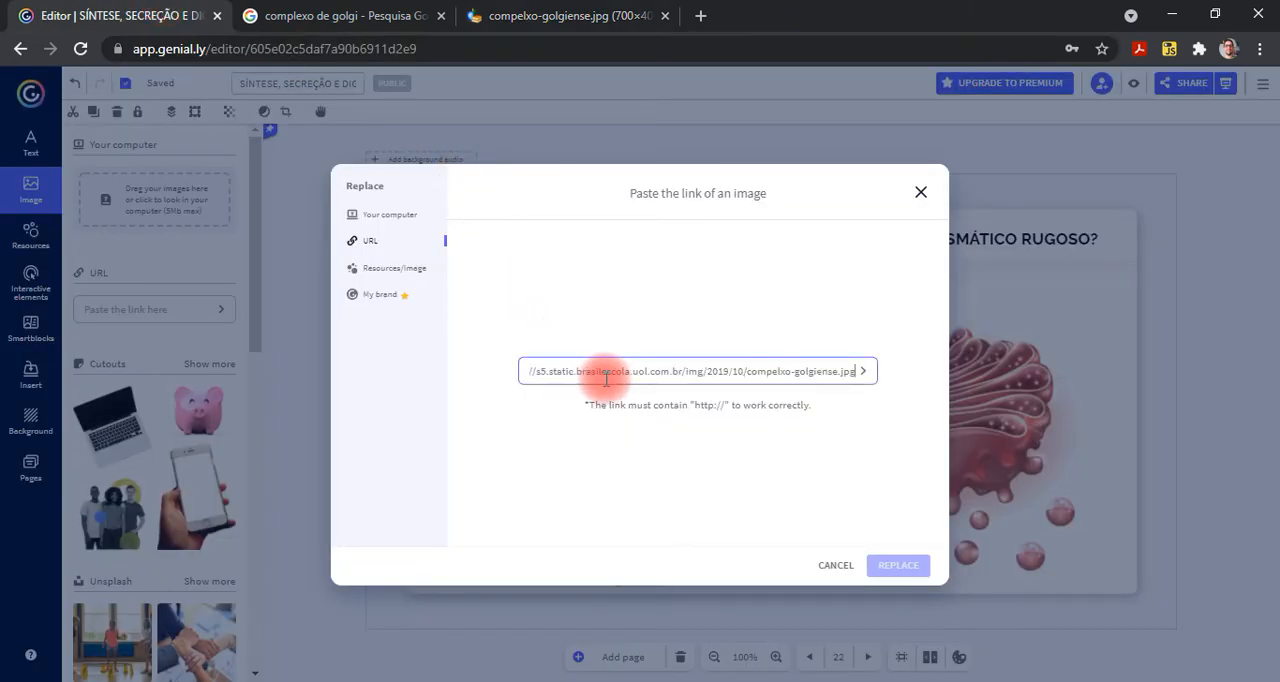
key(Home)
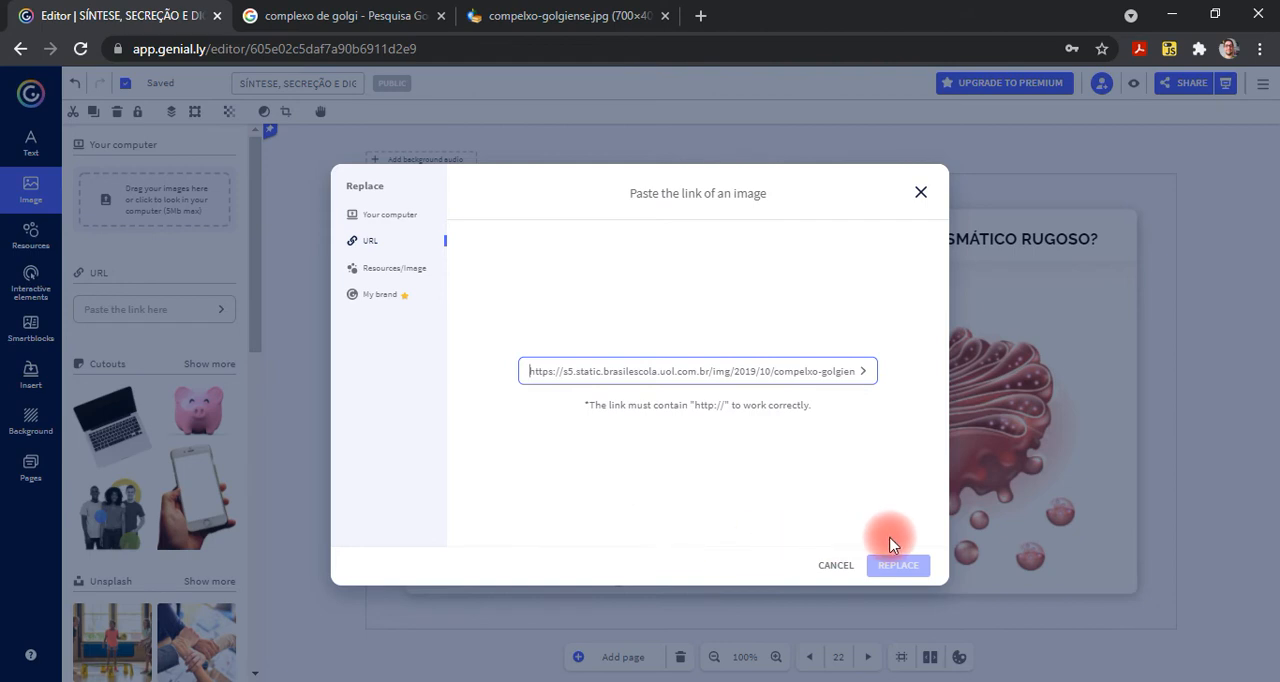
click(865, 374)
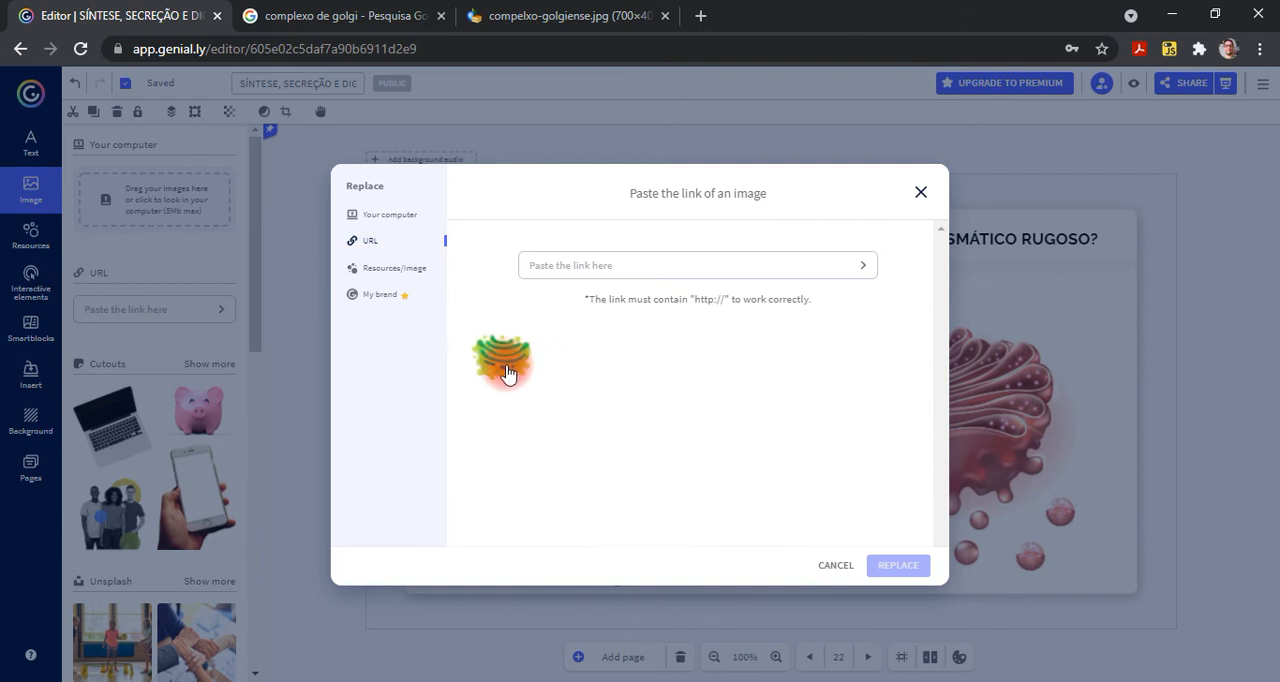
click(506, 372)
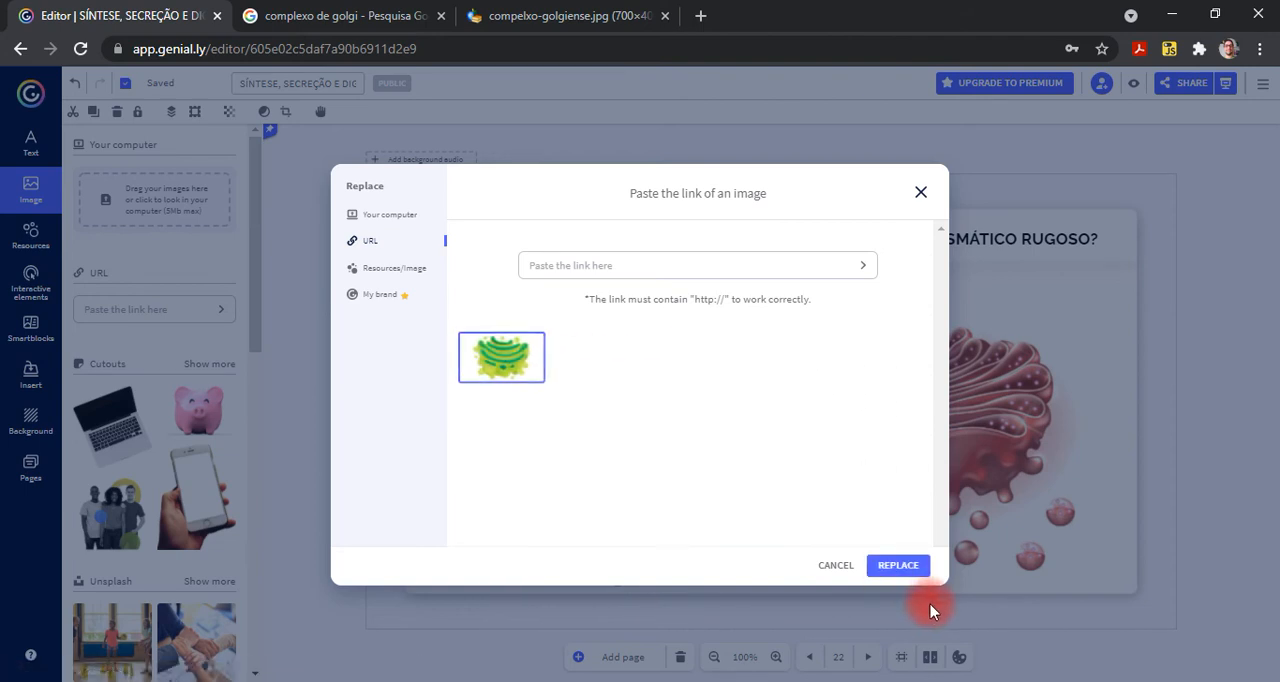
click(918, 567)
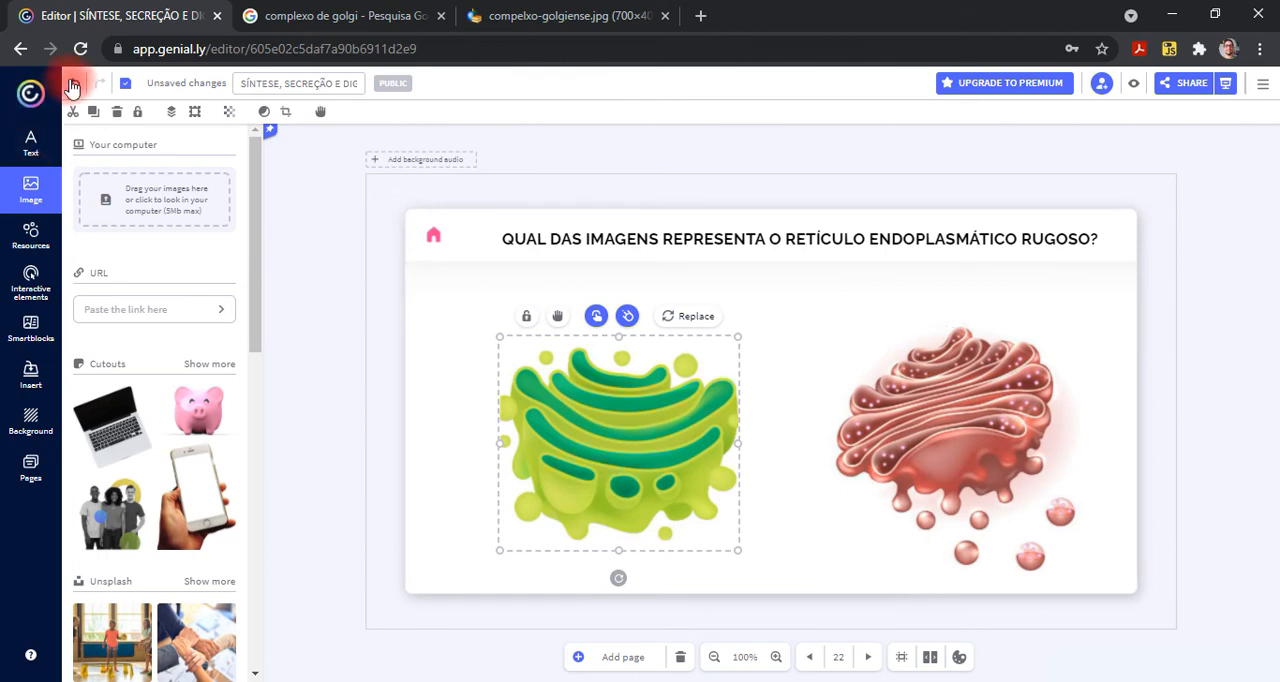
- Undo the Golgi image replacement and deselect the restored yellow reticulum image
click(1192, 492)
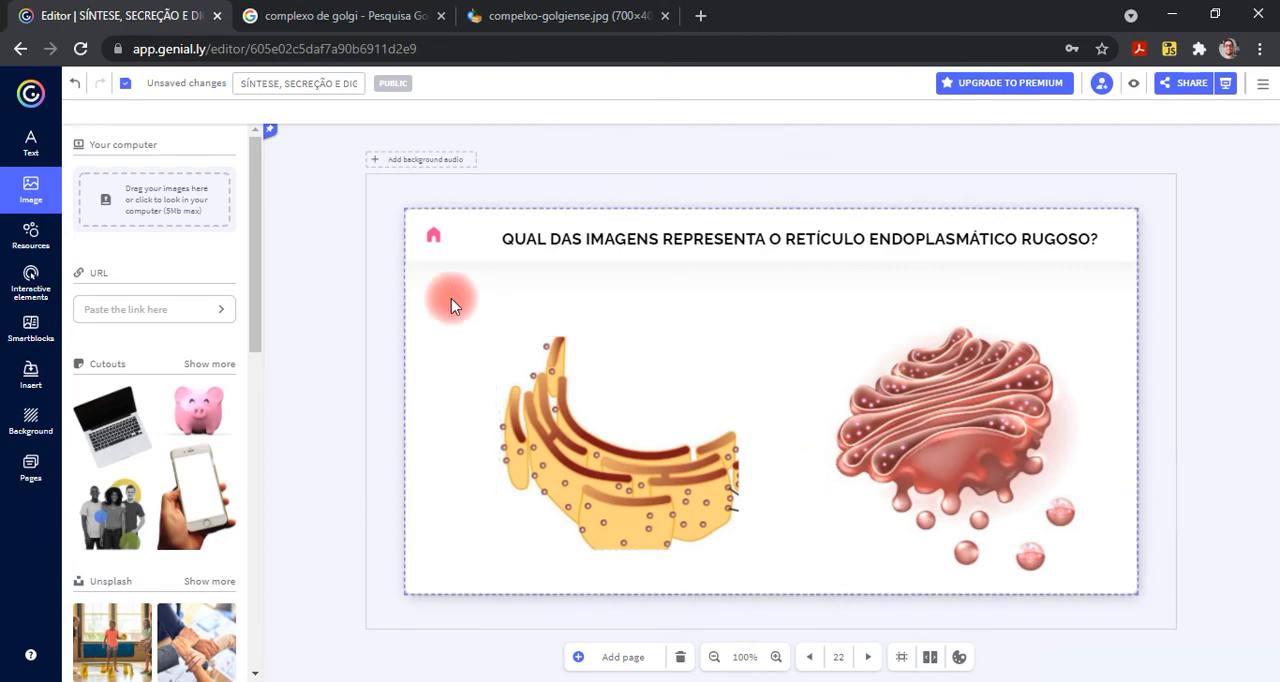
click(557, 397)
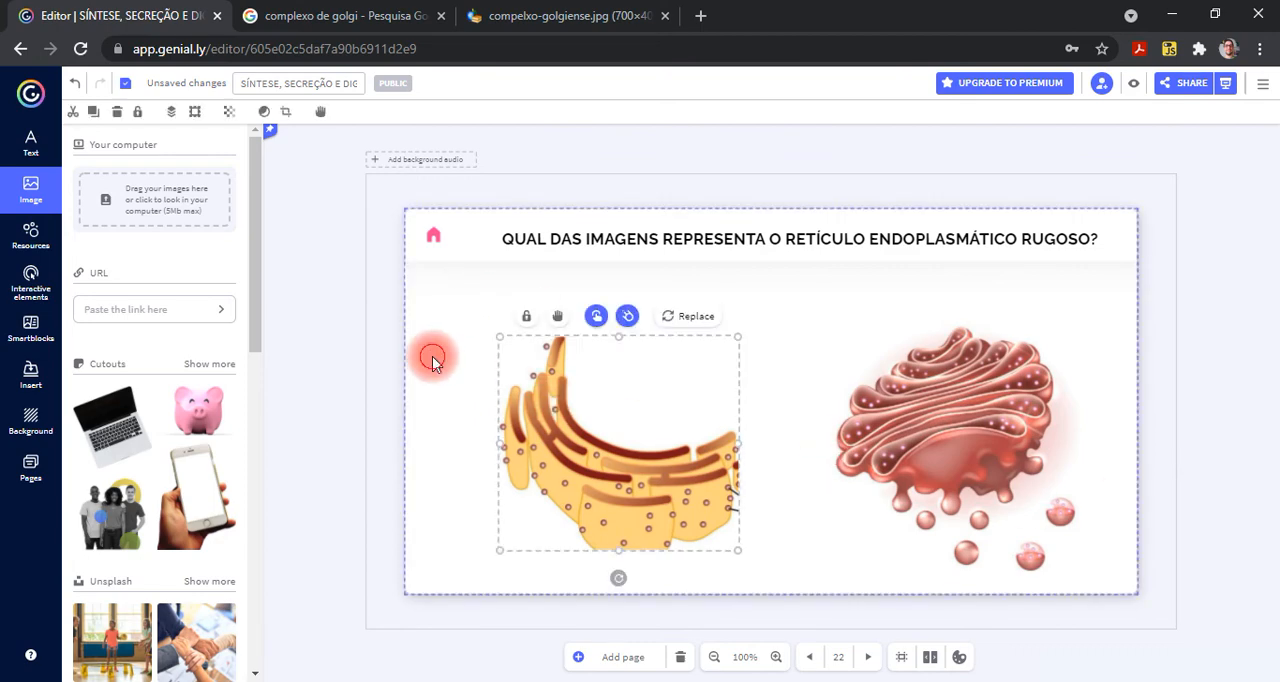
click(432, 356)
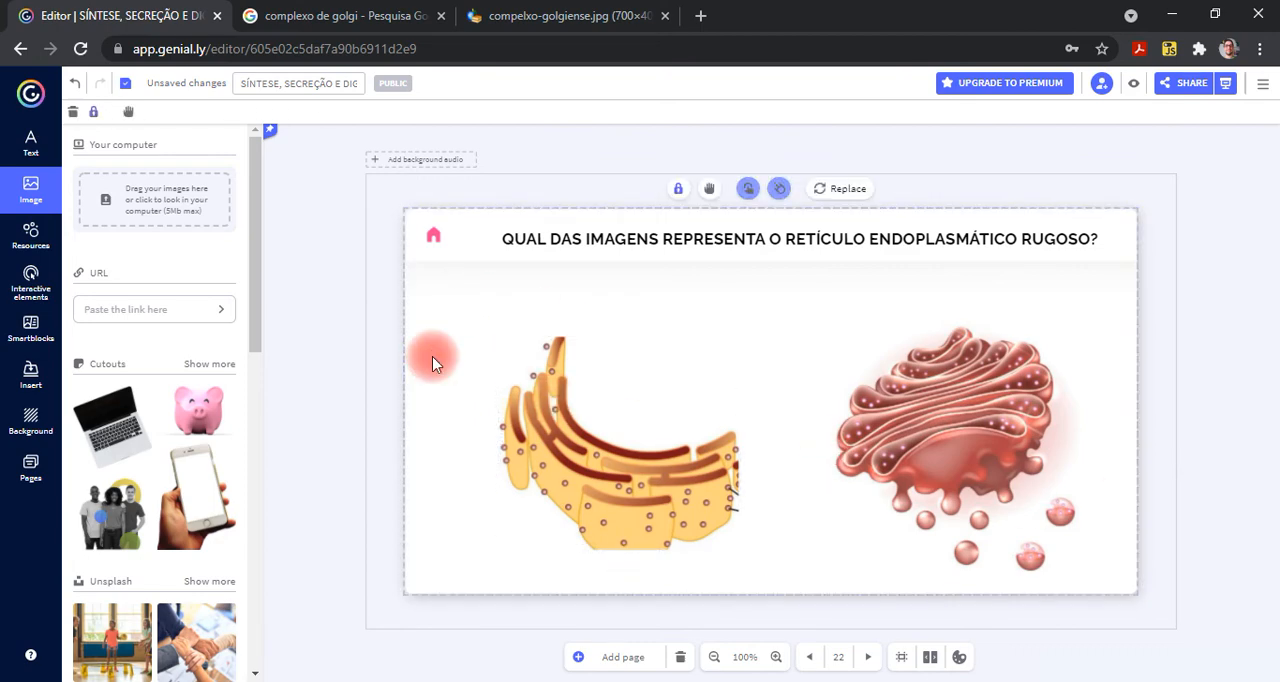
- Insert compelxo-golgiense.jpg as a new image from its copied URL and move it over the yellow reticulum image
click(40, 200)
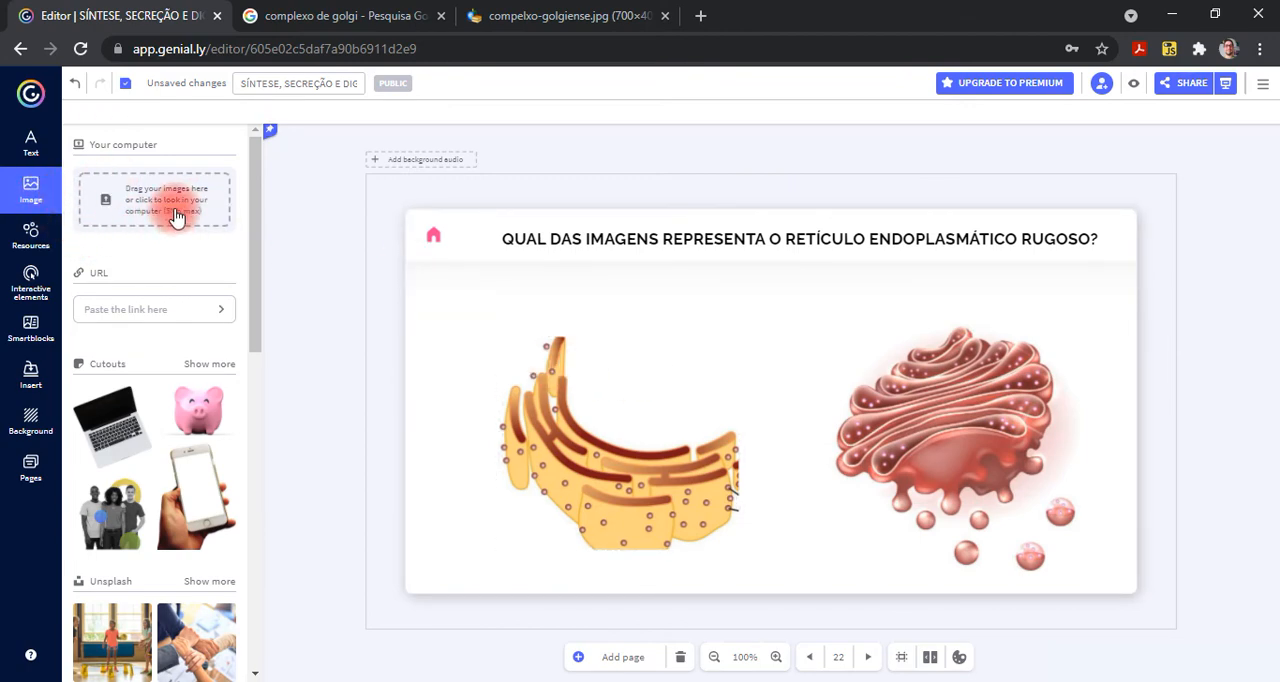
click(132, 309)
key(ctrl+v)
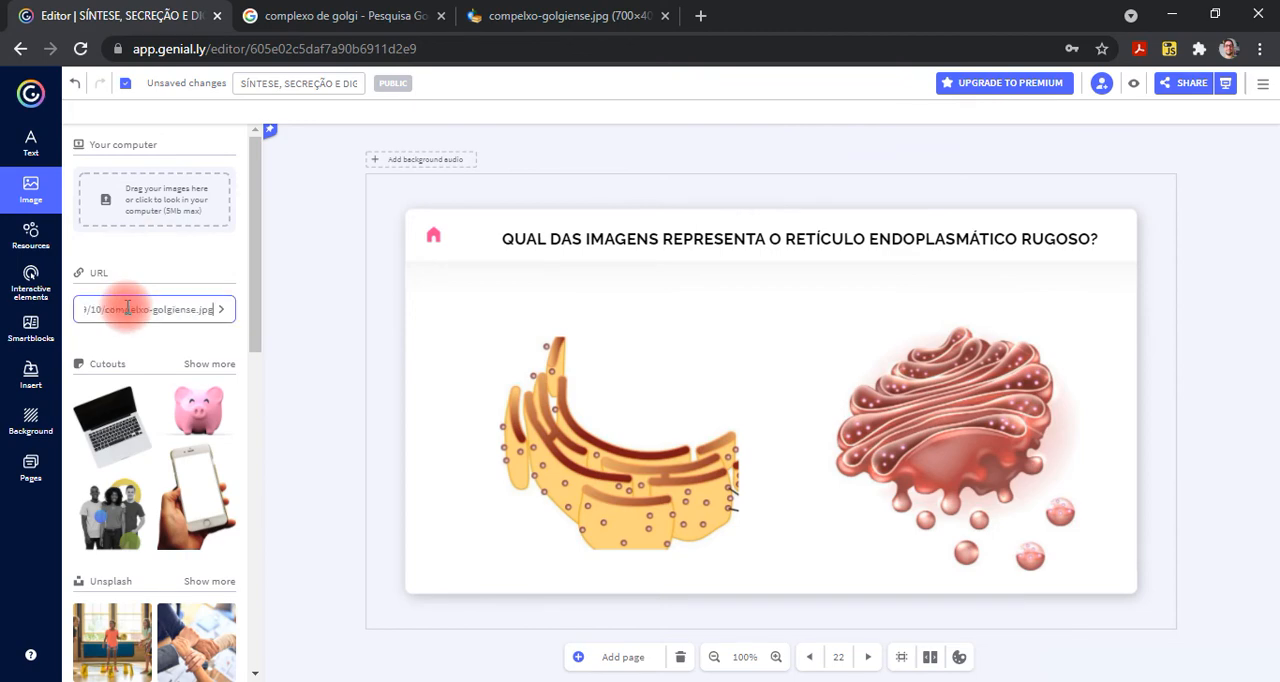
click(222, 312)
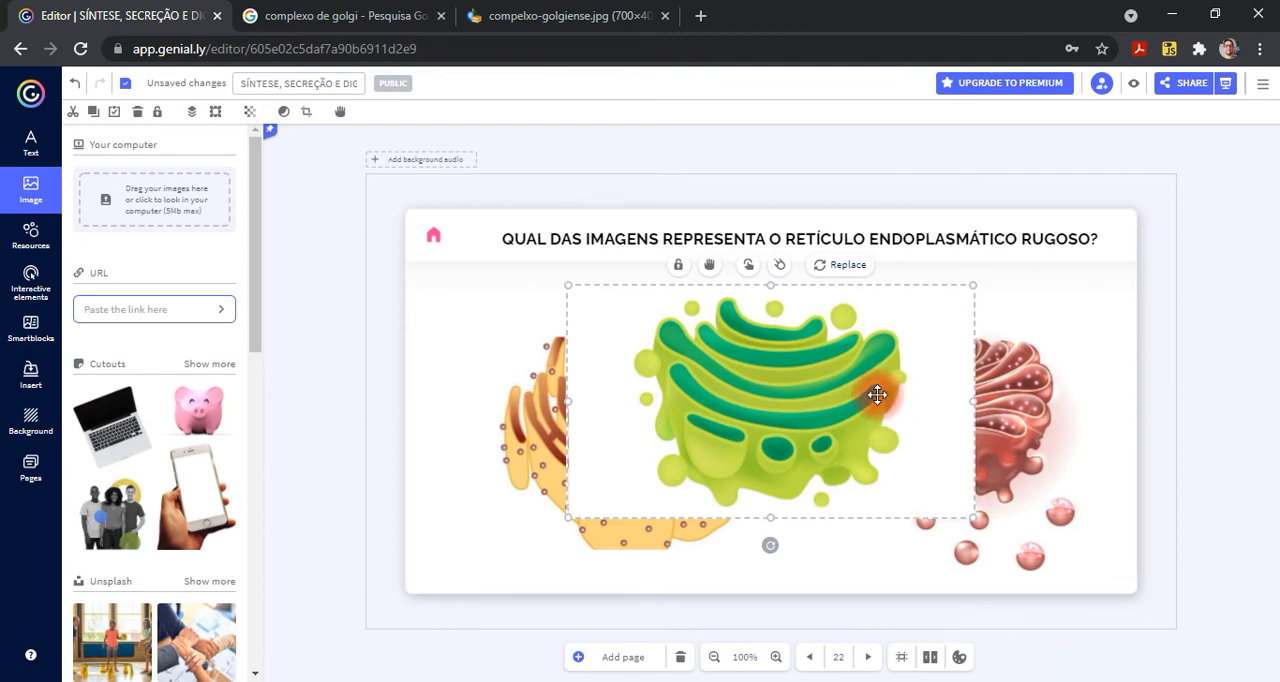
drag(849, 405, 840, 444)
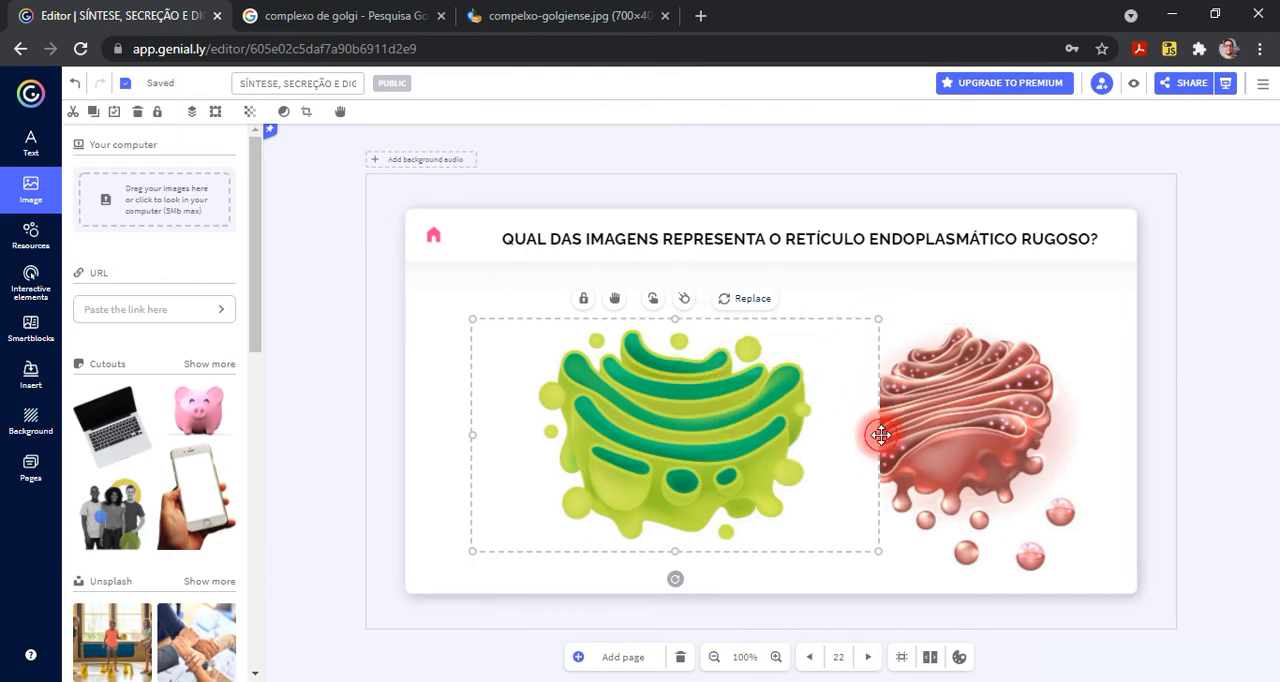
- Try narrowing the inserted Golgi image, undo the resize and view the image's context options
drag(878, 435, 775, 437)
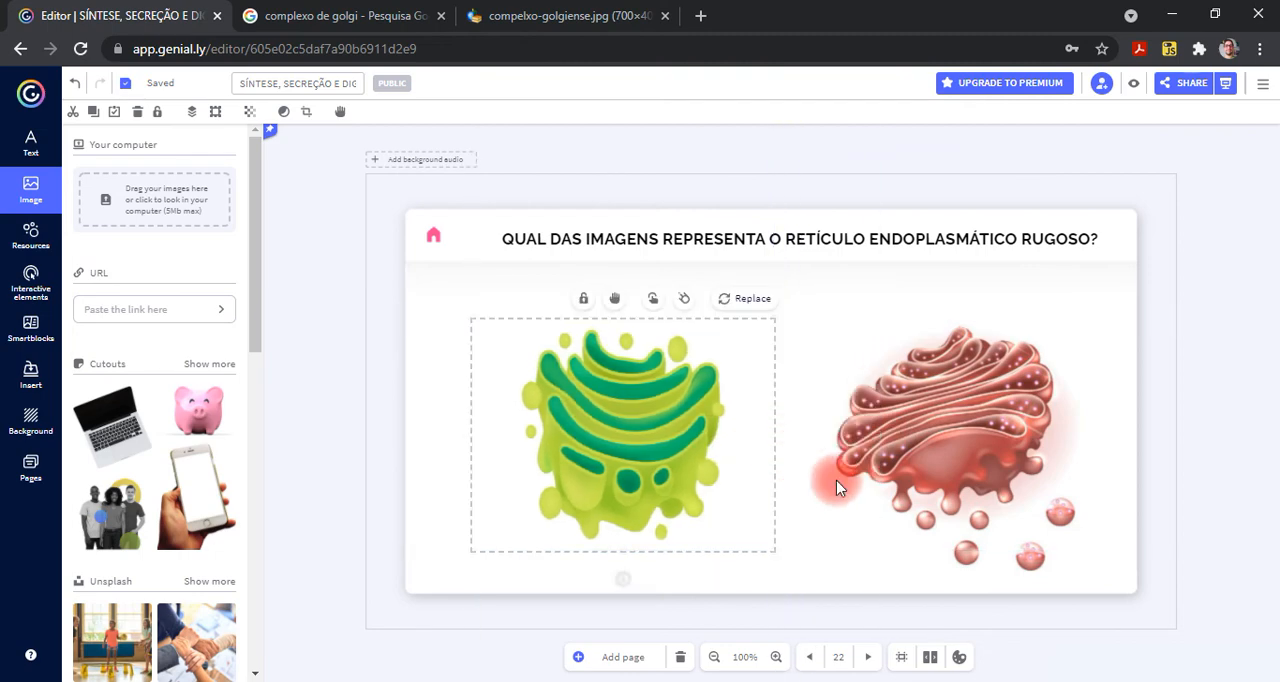
key(ctrl+z)
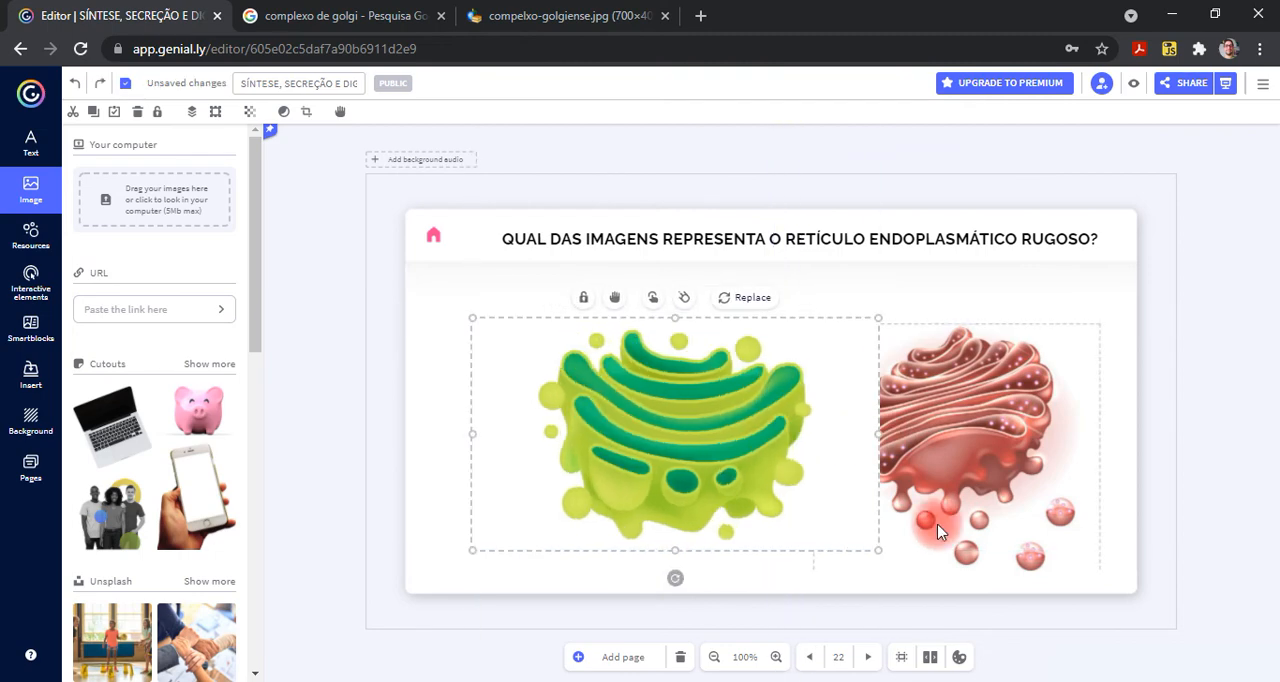
right_click(710, 399)
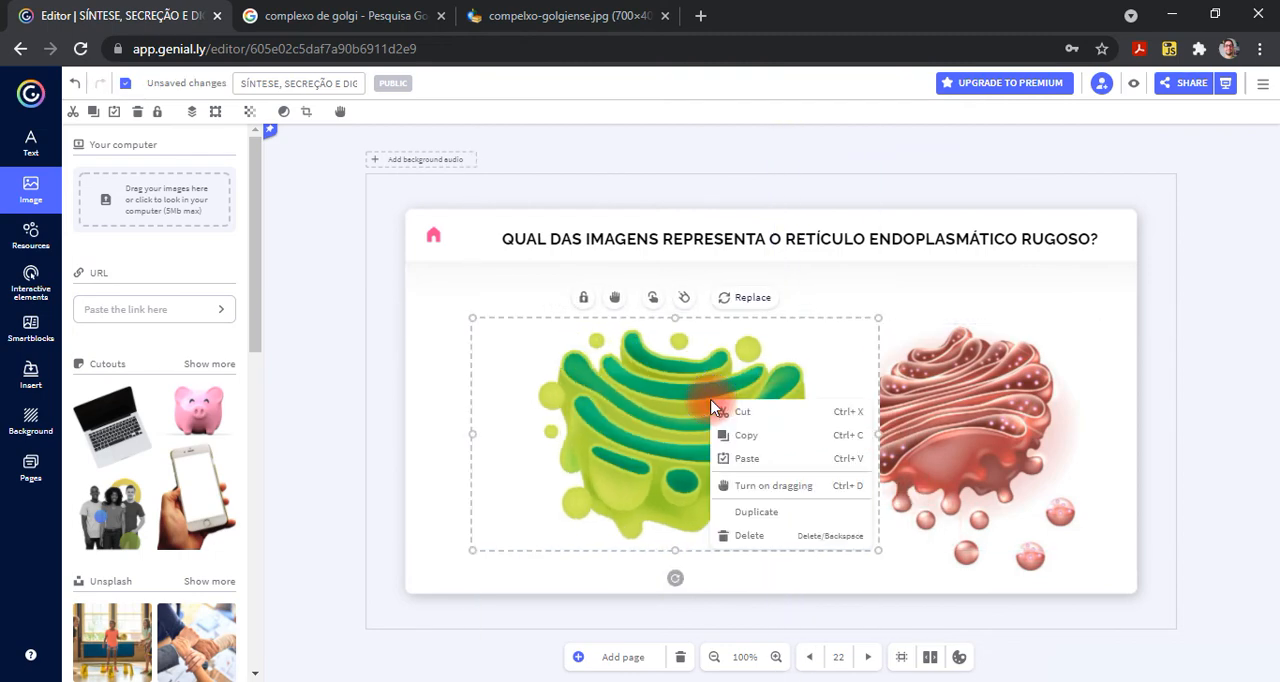
click(650, 470)
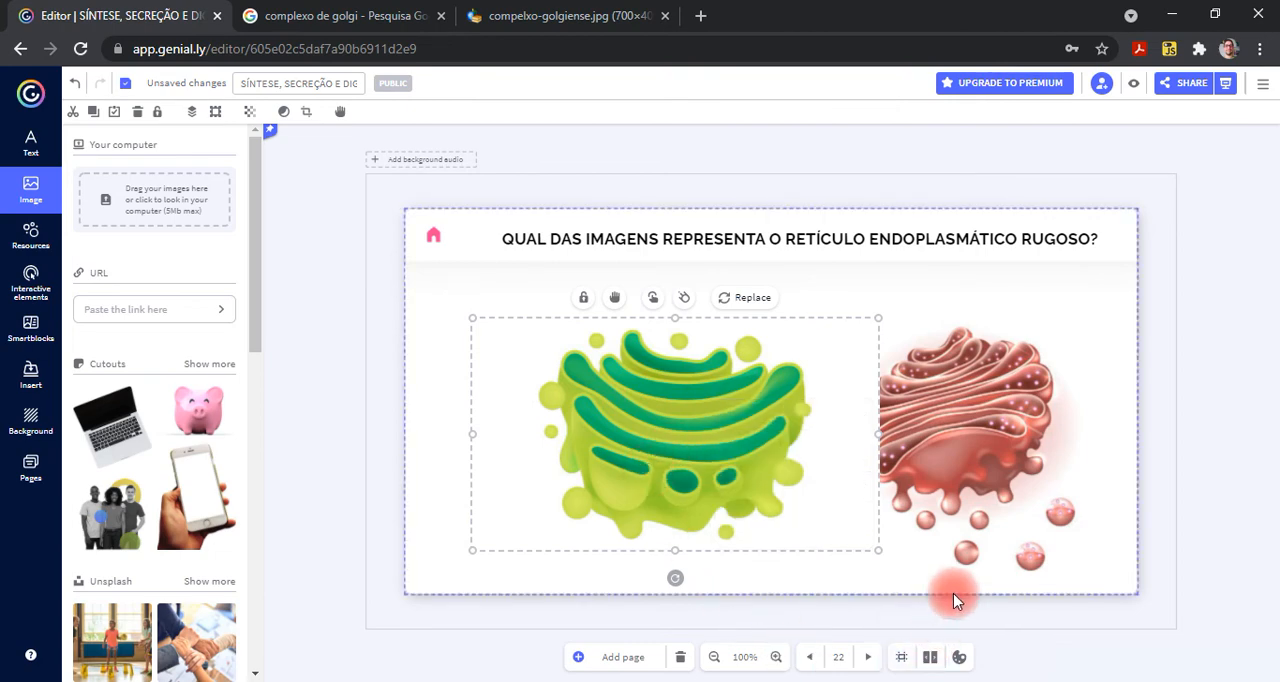
- Open the Golgi image for editing, rotate it a quarter turn clockwise and back, and leave editing
click(307, 113)
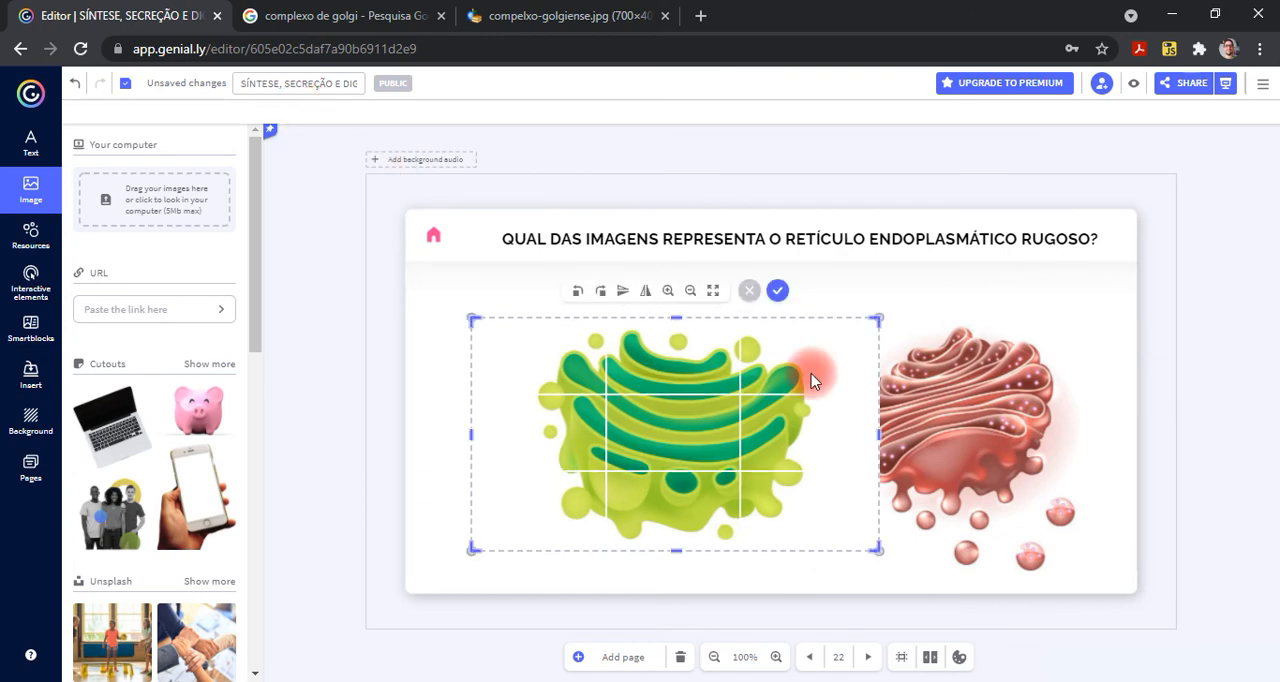
click(601, 291)
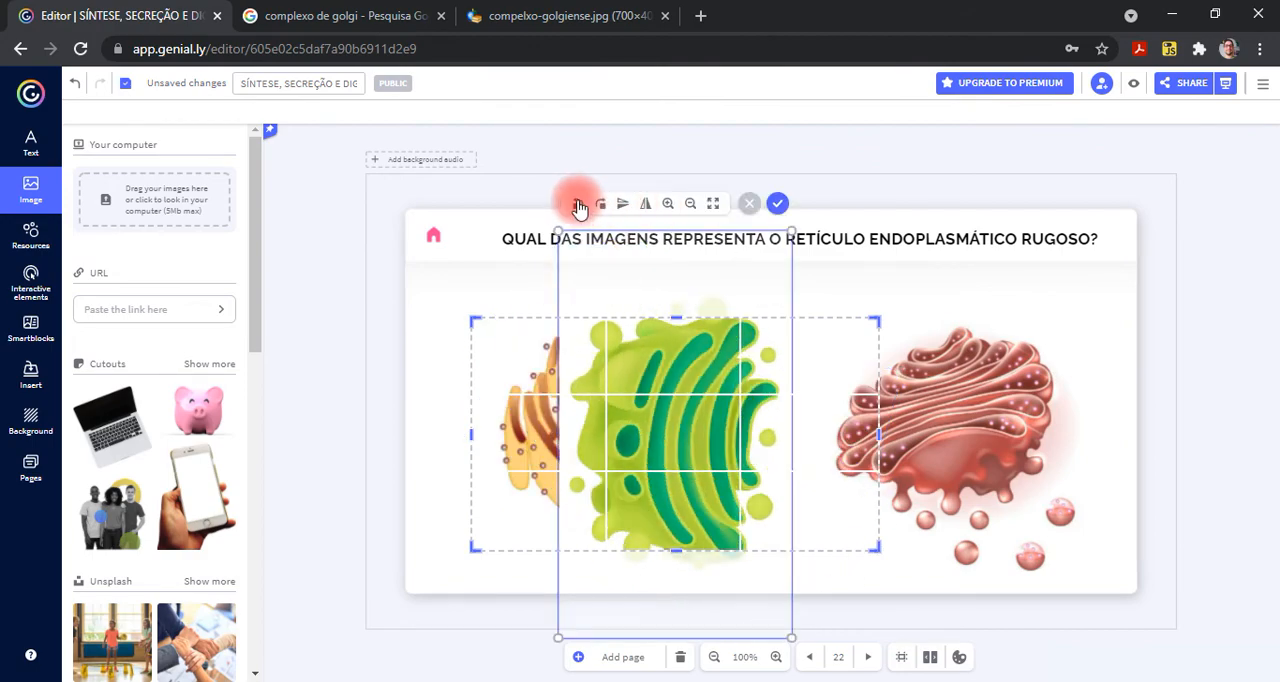
click(578, 205)
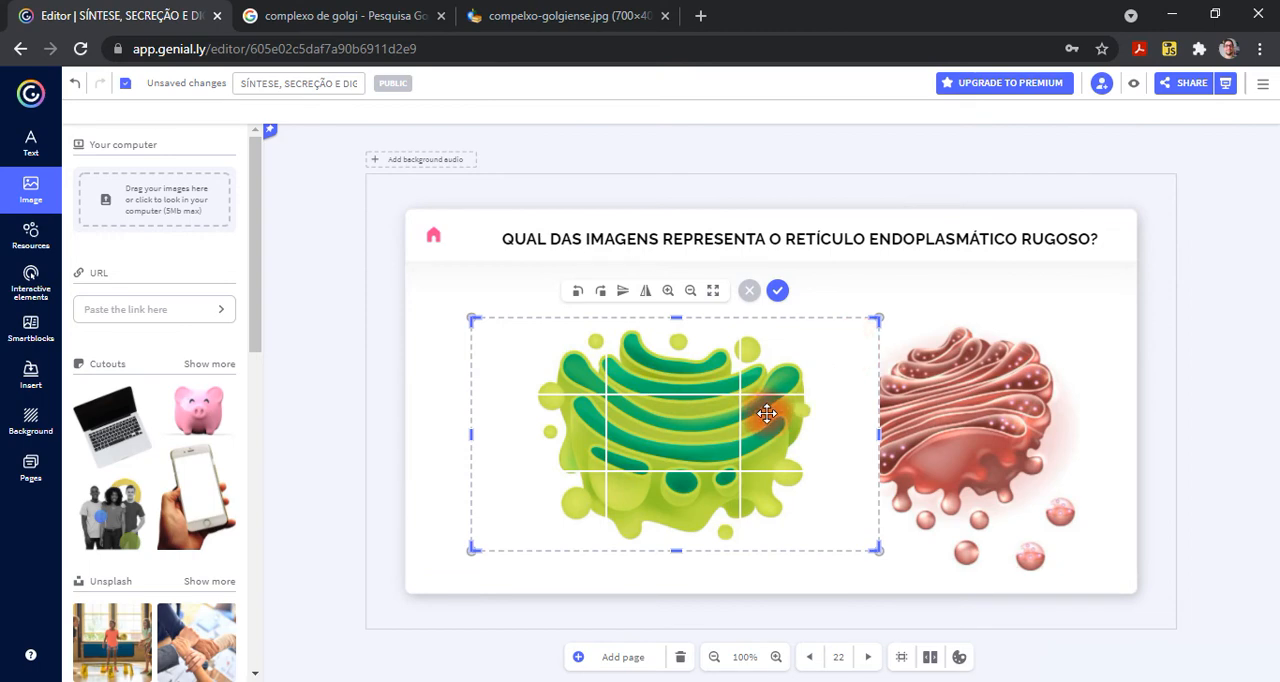
click(1165, 373)
- Delete the inserted green Golgi image from the page
click(727, 386)
key(Delete)
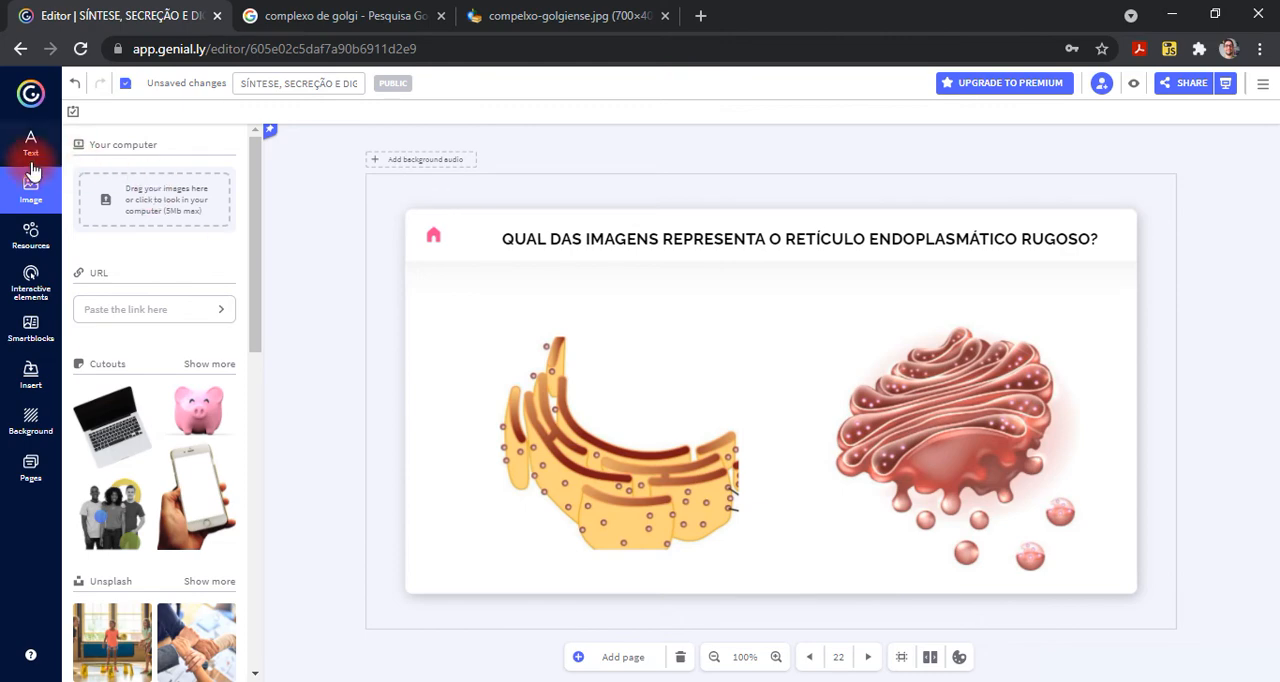
- Open page 23, Quiz image 02, and examine the entrance animation settings of the CORRETO! box
click(30, 466)
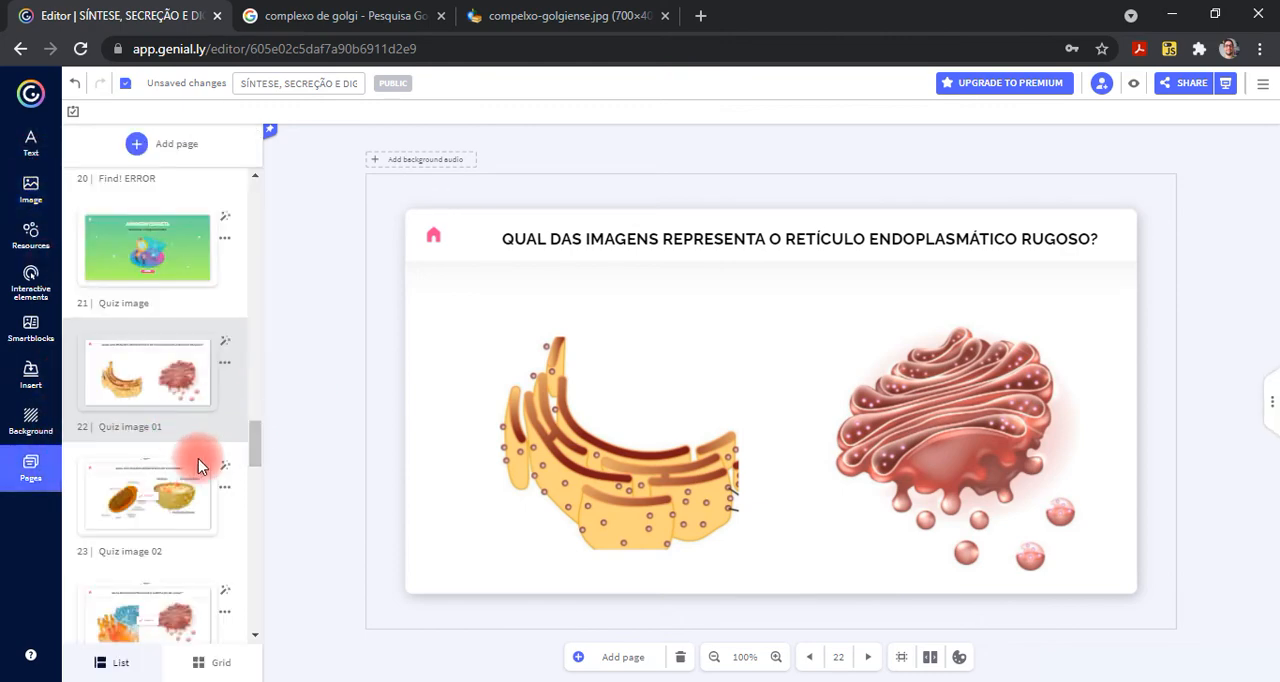
click(142, 510)
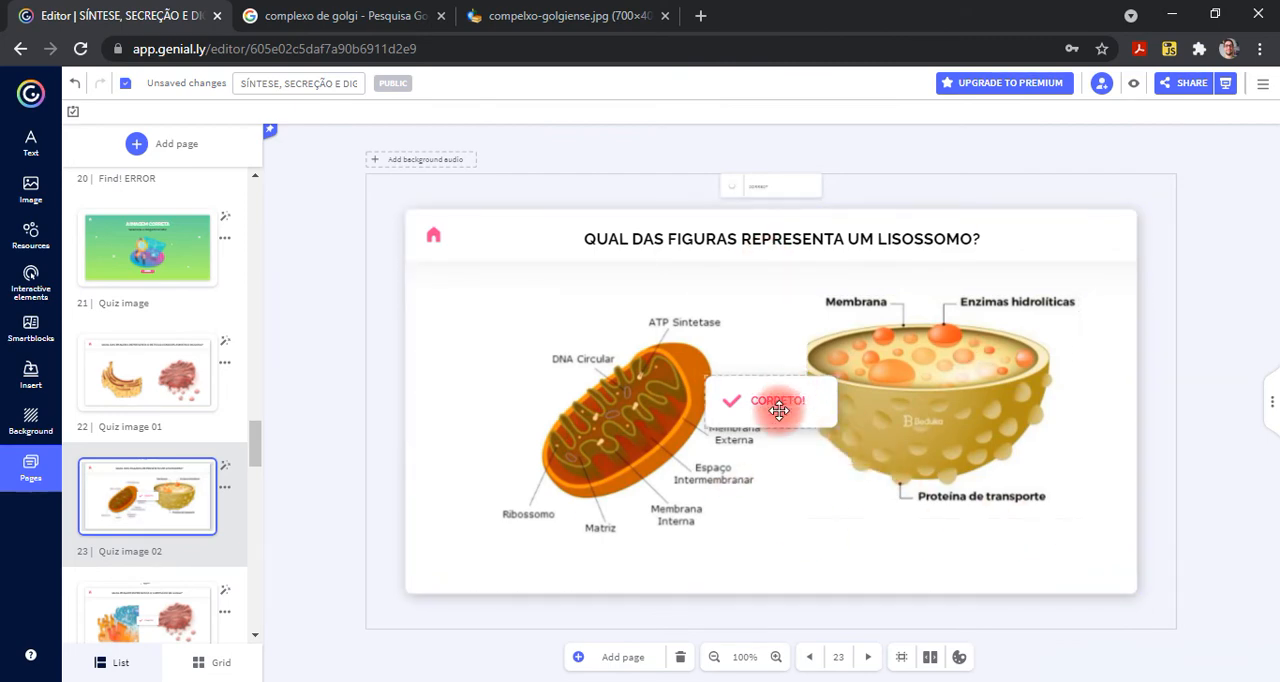
scroll(779, 410, up, 5)
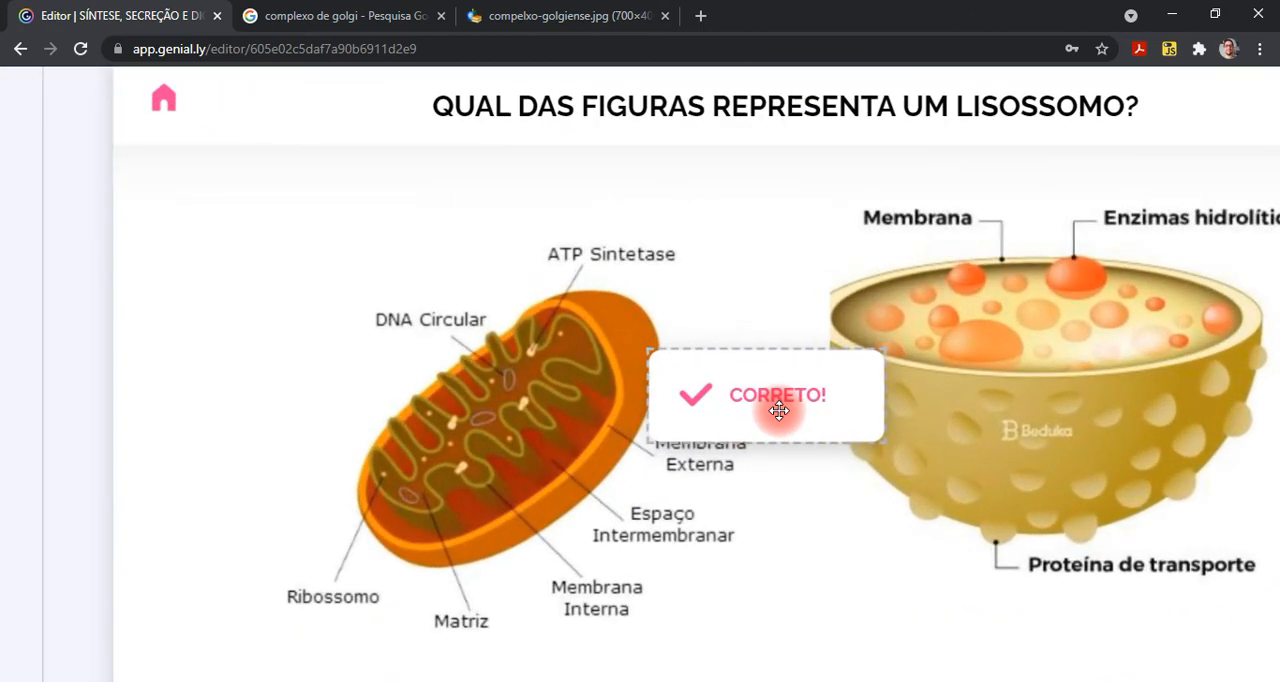
scroll(779, 410, right, 2)
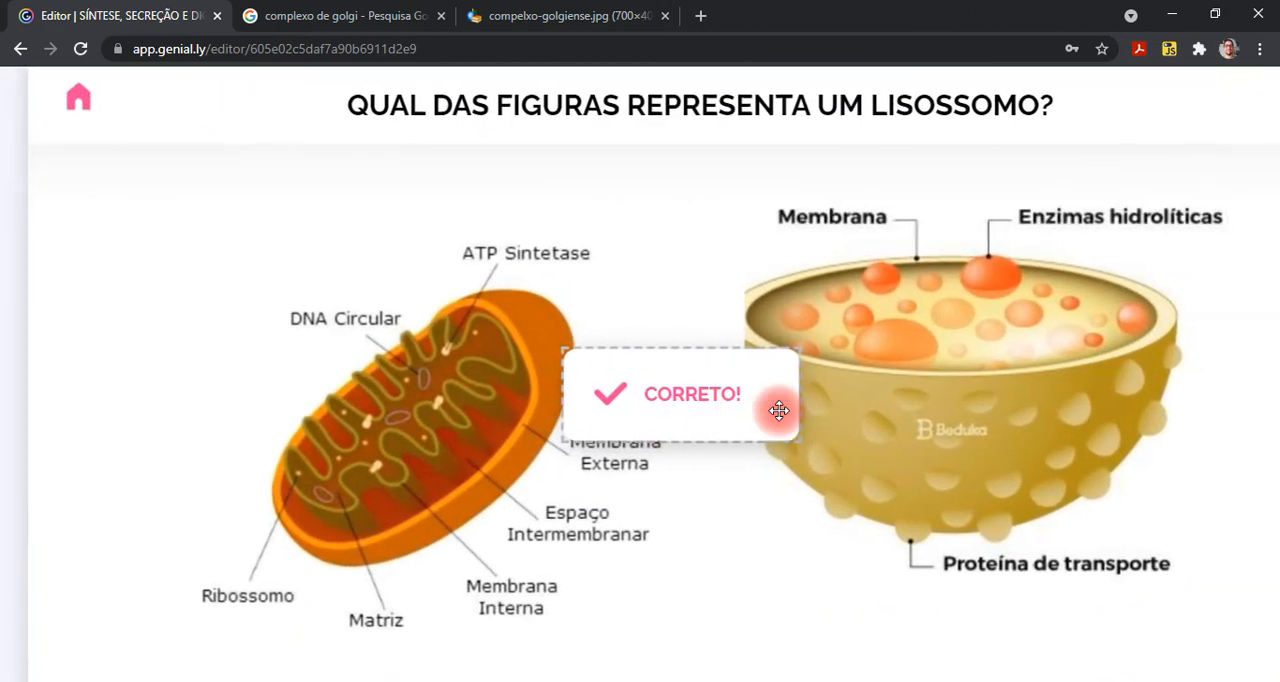
click(684, 400)
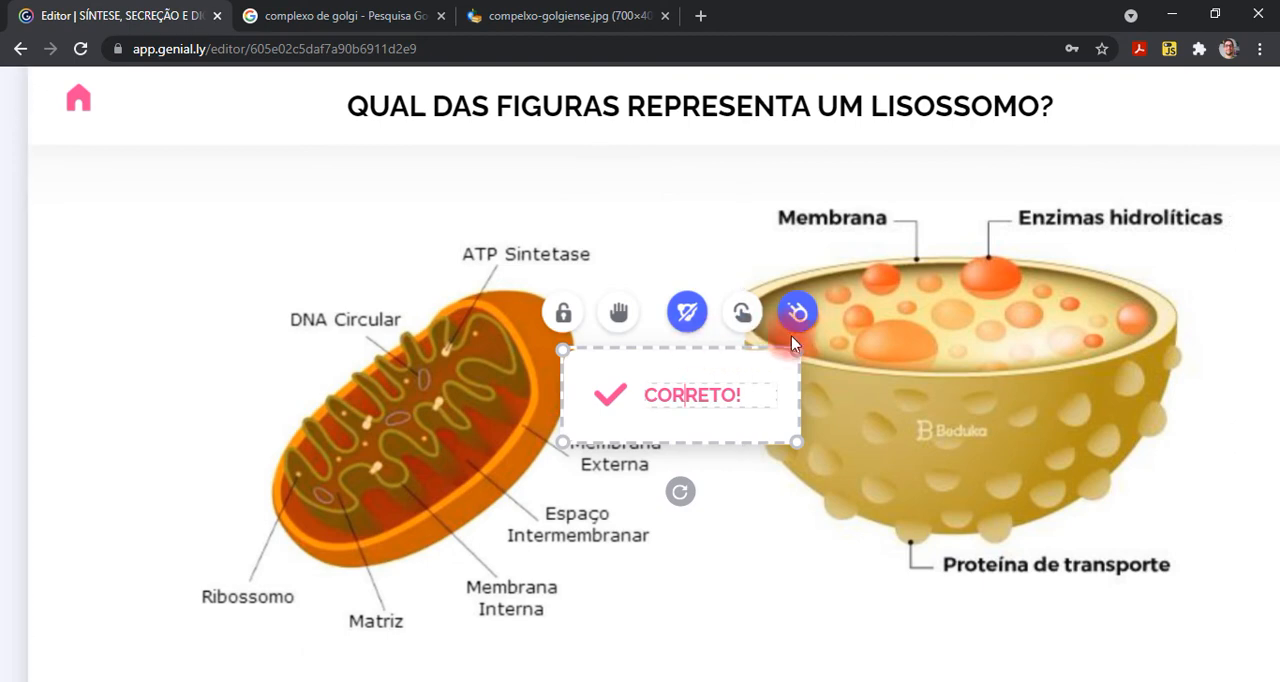
click(802, 331)
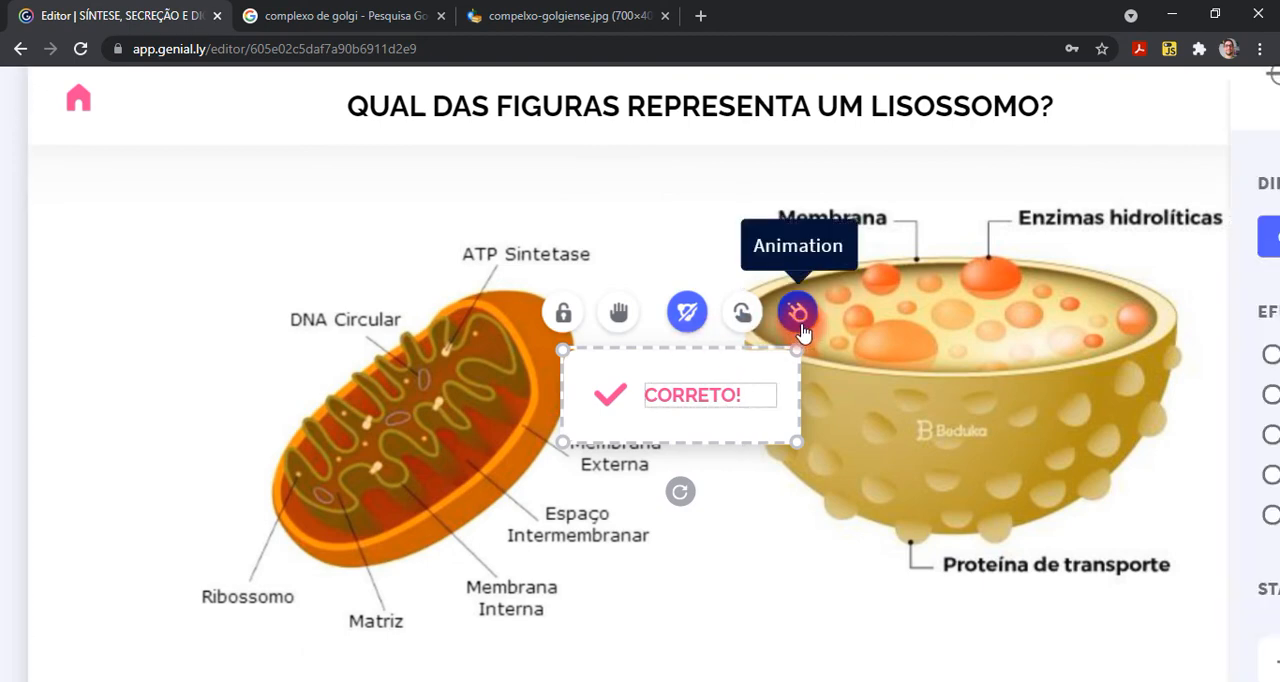
click(1130, 376)
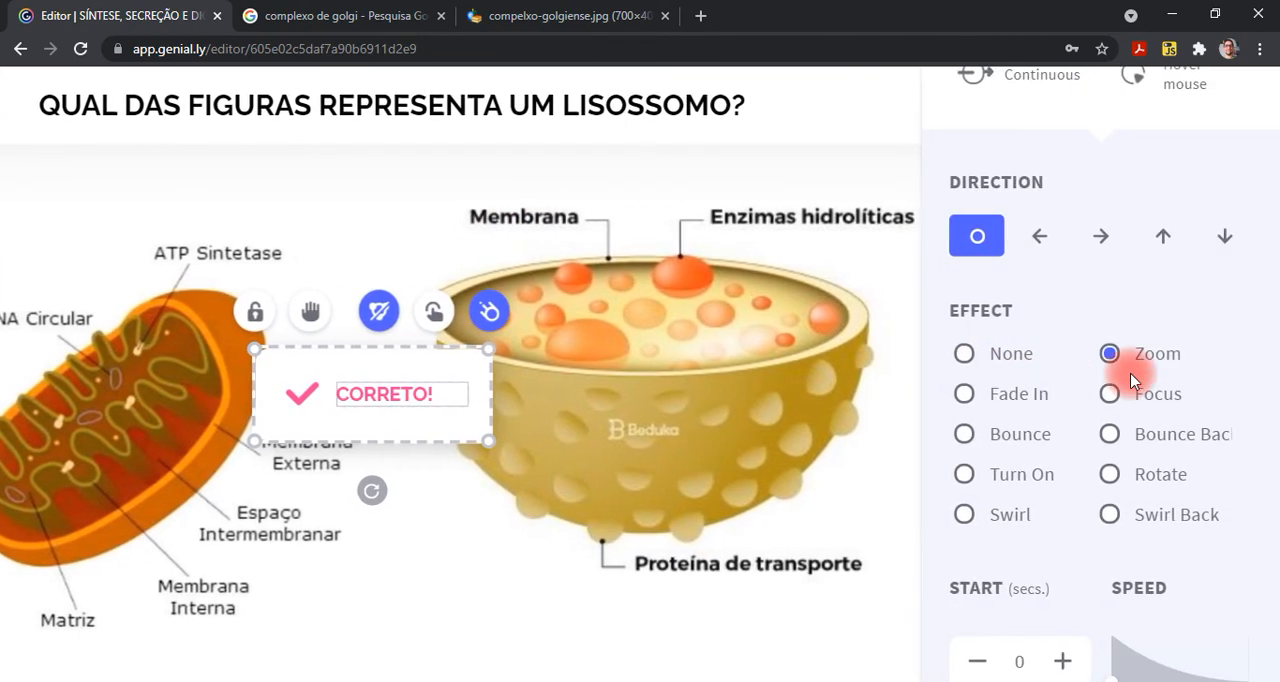
scroll(1131, 381, up, 1)
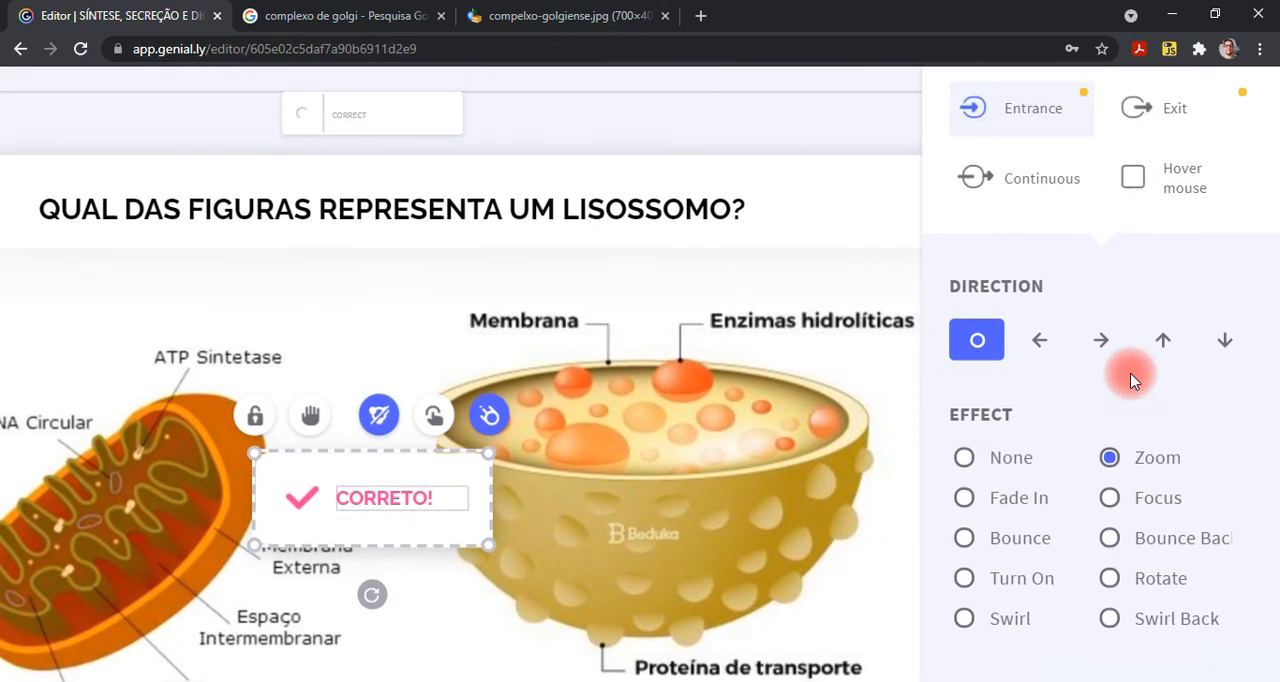